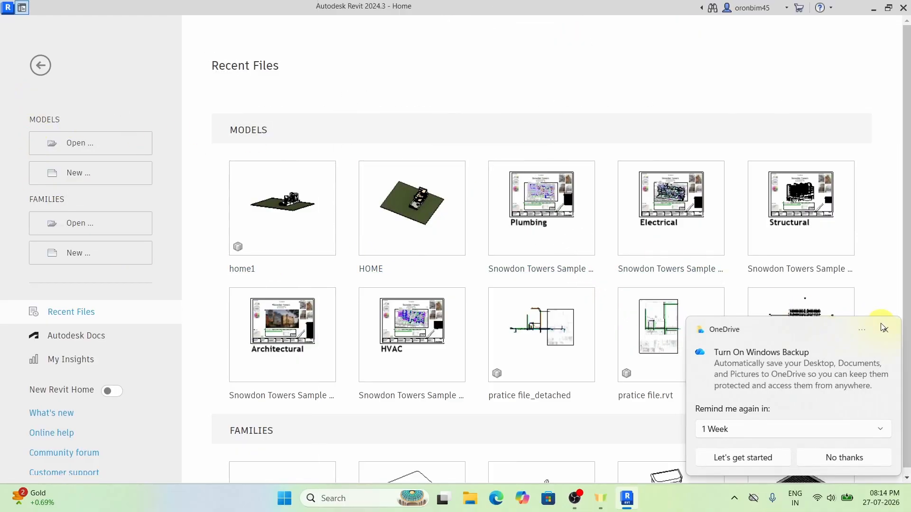
Open home1.rvt from the desktop detached from central, without creating a new local, and preserve its worksets
{"action": "left_click", "coordinate": [887, 331]}
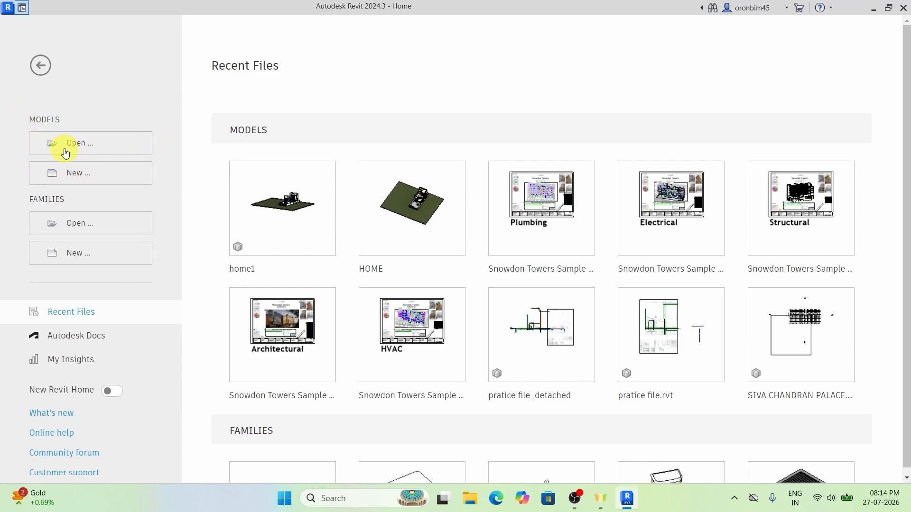
{"action": "left_click", "coordinate": [124, 145]}
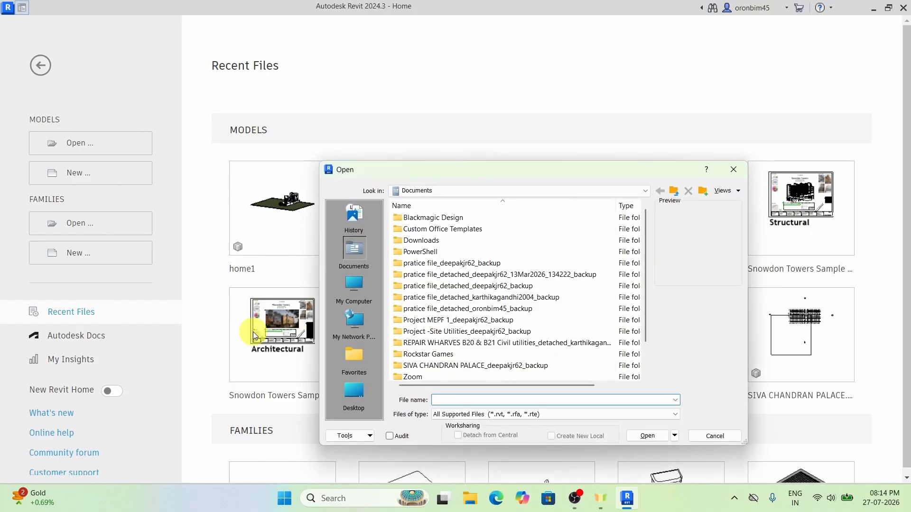
{"action": "left_click", "coordinate": [358, 394]}
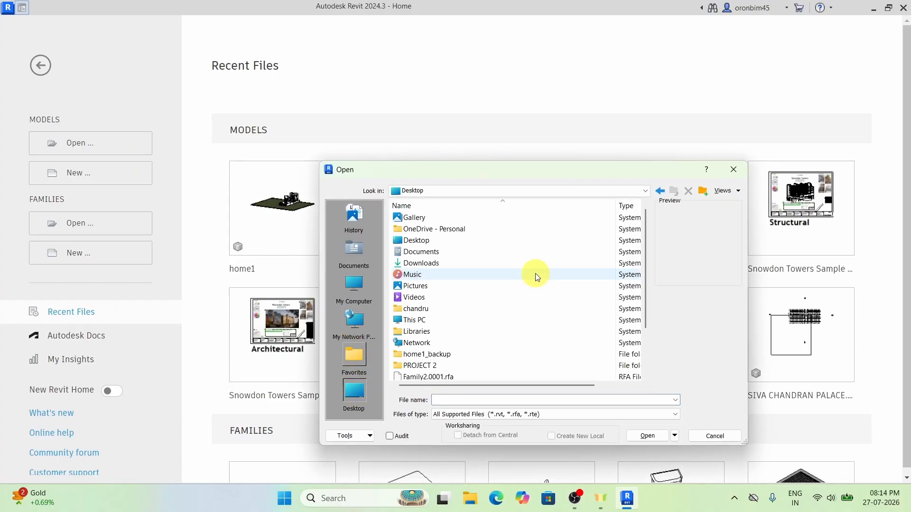
{"action": "left_click", "coordinate": [437, 355]}
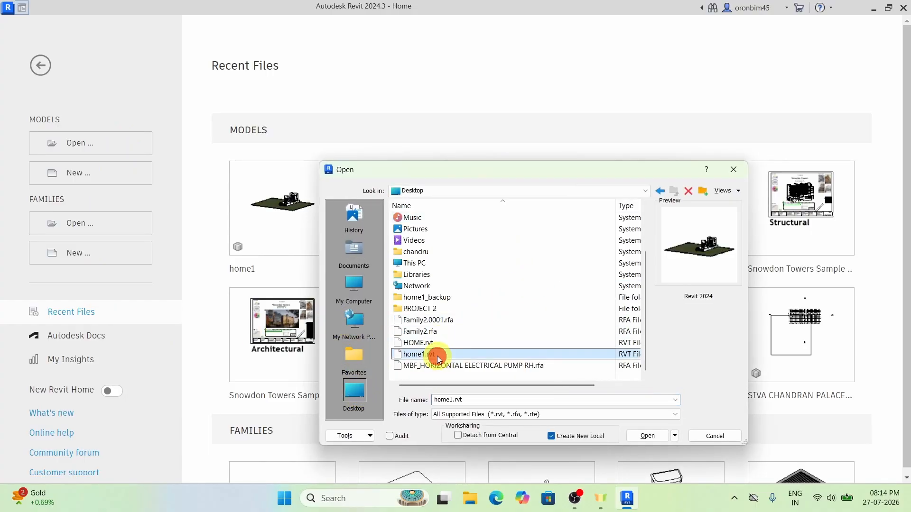
{"action": "left_click", "coordinate": [552, 437]}
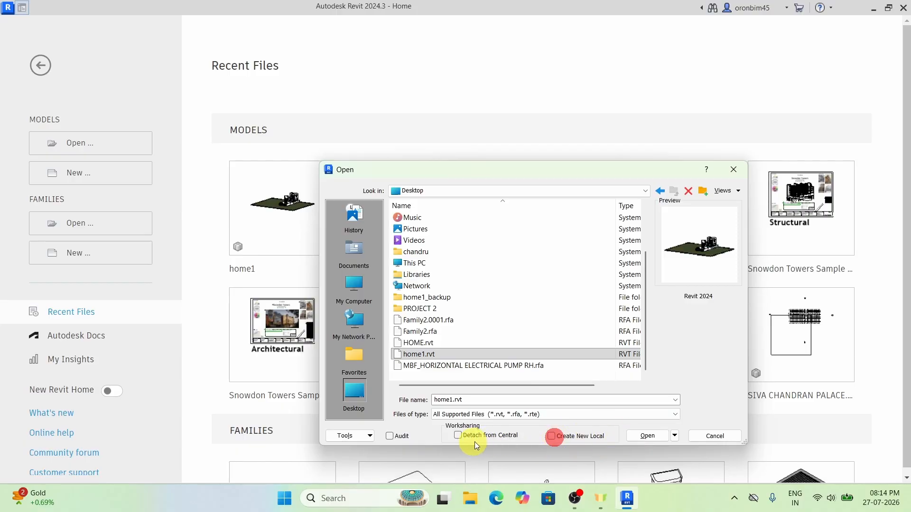
{"action": "left_click", "coordinate": [458, 435]}
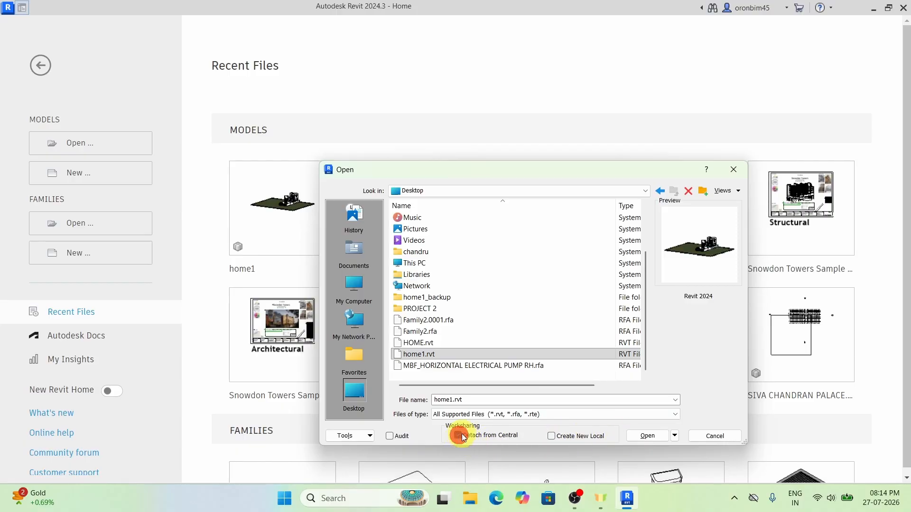
{"action": "left_click", "coordinate": [657, 436]}
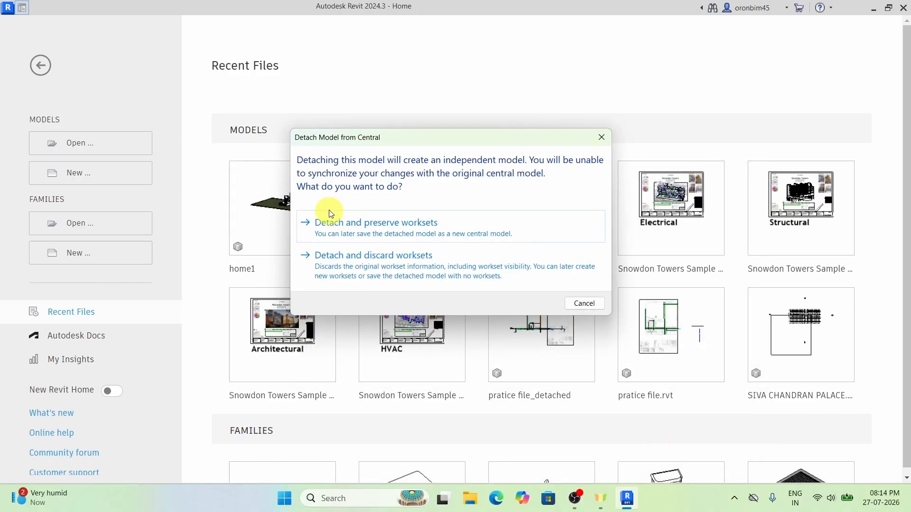
{"action": "left_click", "coordinate": [335, 227]}
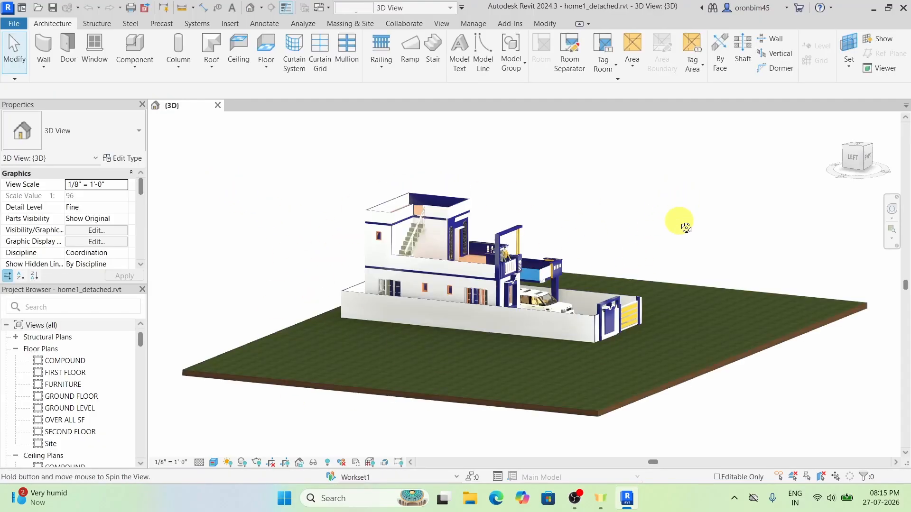
Examine the house model in 3D from several sides, including the front facade and the parked car
{"action": "middle_click_drag", "start_coordinate": [678, 219], "coordinate": [602, 260], "text": "shift"}
{"action": "middle_click_drag", "start_coordinate": [764, 244], "coordinate": [574, 263], "text": "shift"}
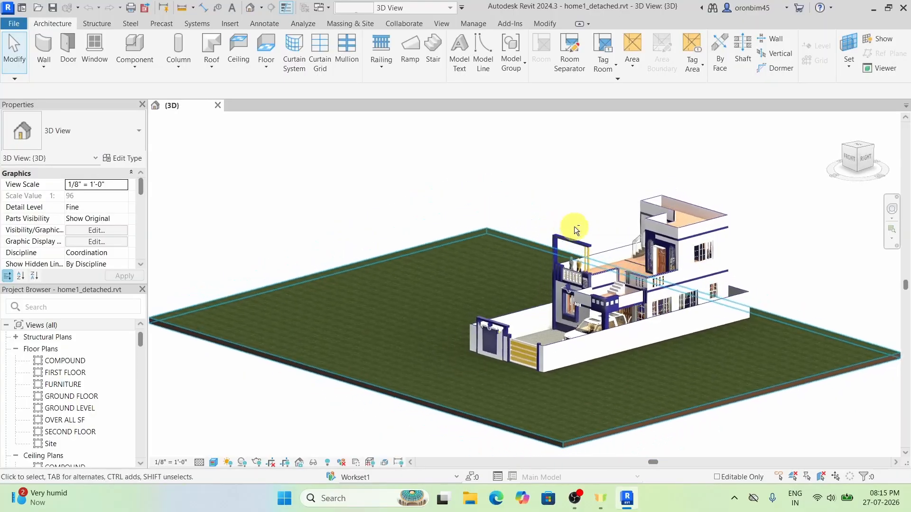
{"action": "scroll", "coordinate": [600, 341], "scroll_direction": "up", "scroll_amount": 4}
{"action": "middle_click_drag", "start_coordinate": [618, 379], "coordinate": [418, 428], "text": "shift"}
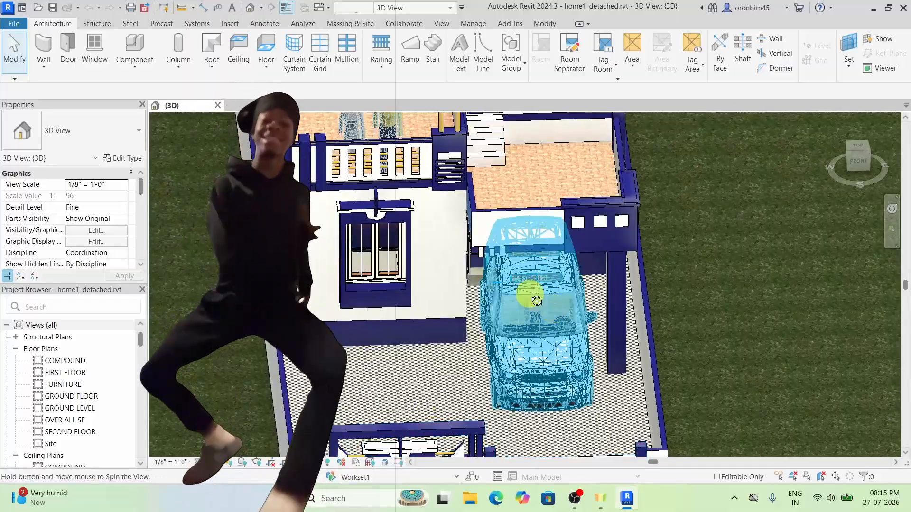
{"action": "middle_click_drag", "start_coordinate": [533, 297], "coordinate": [571, 219], "text": "shift"}
{"action": "scroll", "coordinate": [571, 220], "scroll_direction": "down", "scroll_amount": 3}
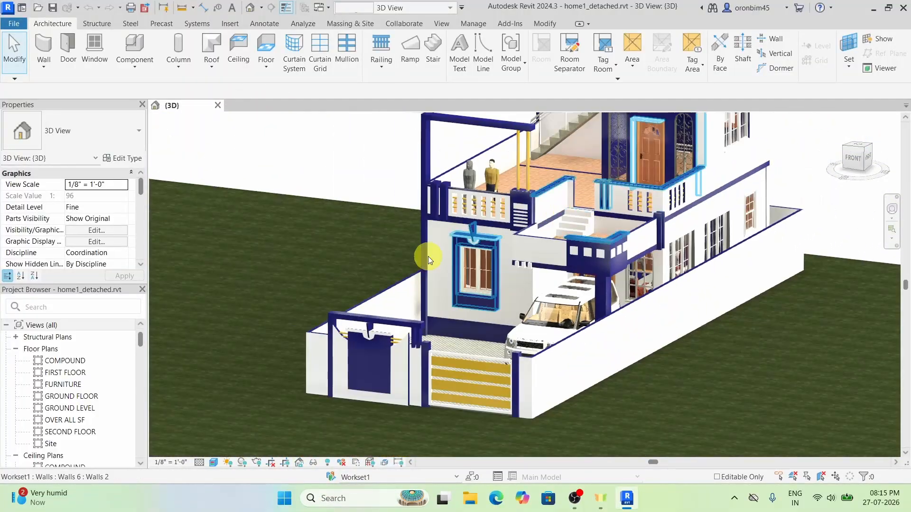
Open the GROUND FLOOR plan and examine its room layout up close and as a whole
{"action": "double_click", "coordinate": [64, 398]}
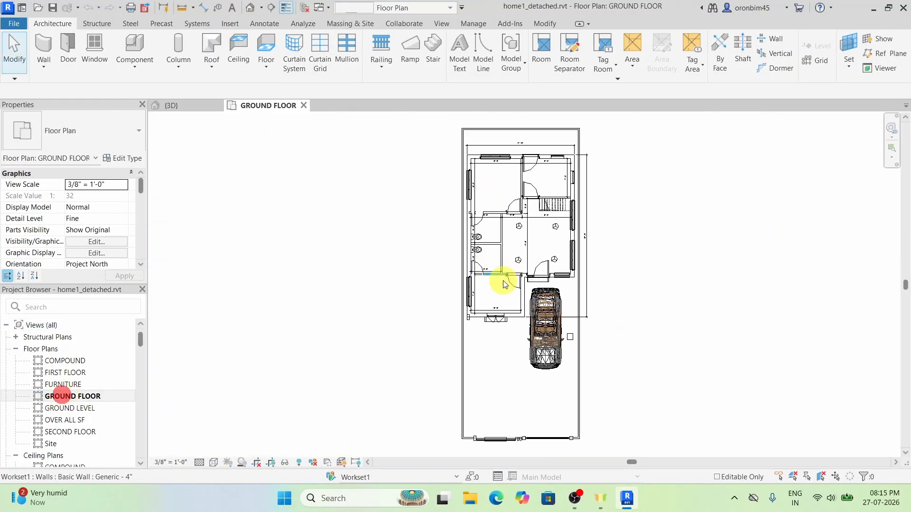
{"action": "scroll", "coordinate": [539, 308], "scroll_direction": "up", "scroll_amount": 3}
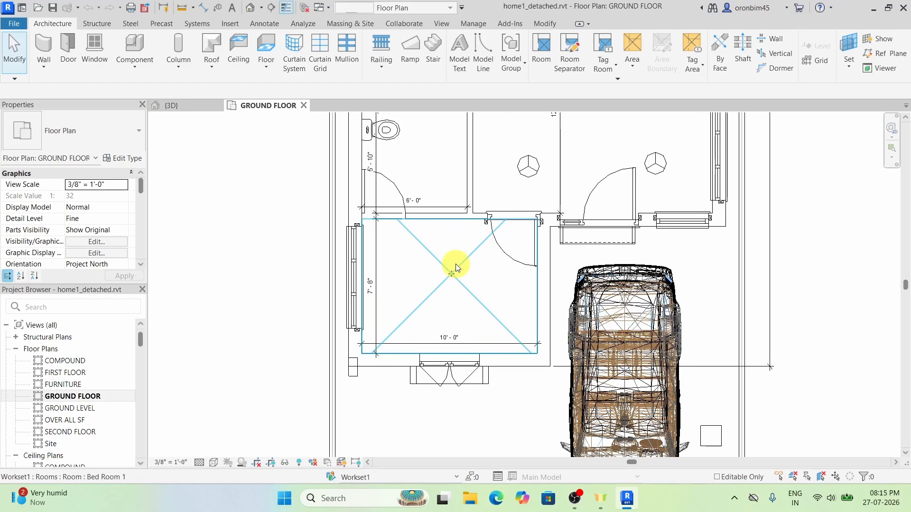
{"action": "scroll", "coordinate": [457, 264], "scroll_direction": "up", "scroll_amount": 3}
{"action": "scroll", "coordinate": [475, 245], "scroll_direction": "down", "scroll_amount": 5}
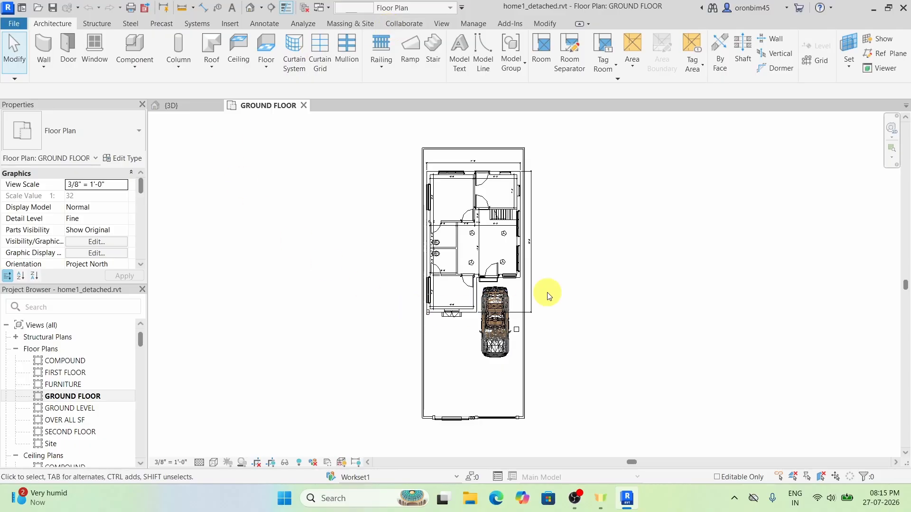
{"action": "scroll", "coordinate": [565, 261], "scroll_direction": "down", "scroll_amount": 2}
{"action": "scroll", "coordinate": [570, 314], "scroll_direction": "up", "scroll_amount": 2}
{"action": "middle_click_drag", "start_coordinate": [577, 247], "coordinate": [579, 340]}
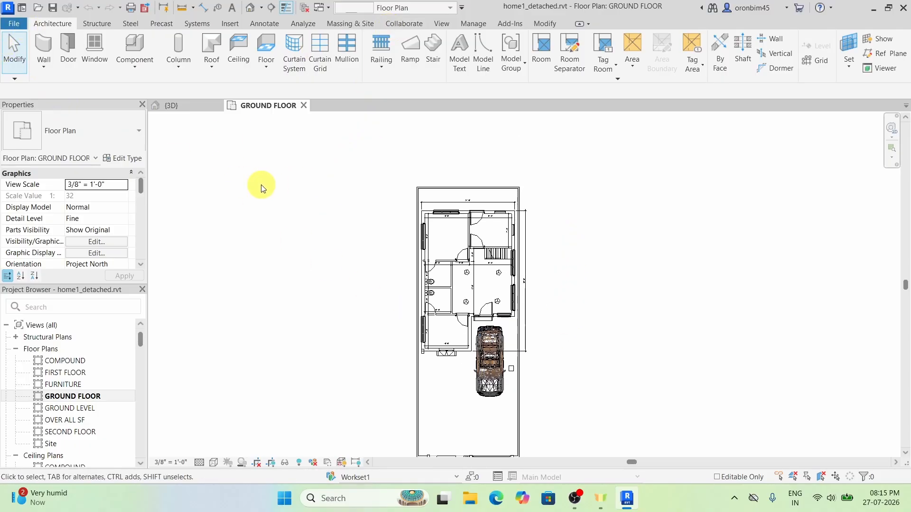
Close the ground floor plan and the 3D view, discarding changes to the detached house model
{"action": "left_click", "coordinate": [303, 106]}
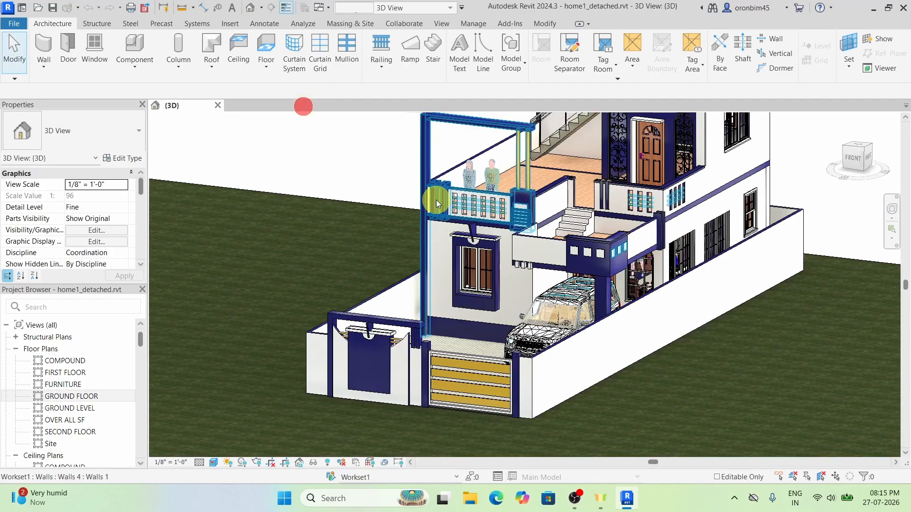
{"action": "left_click", "coordinate": [217, 105]}
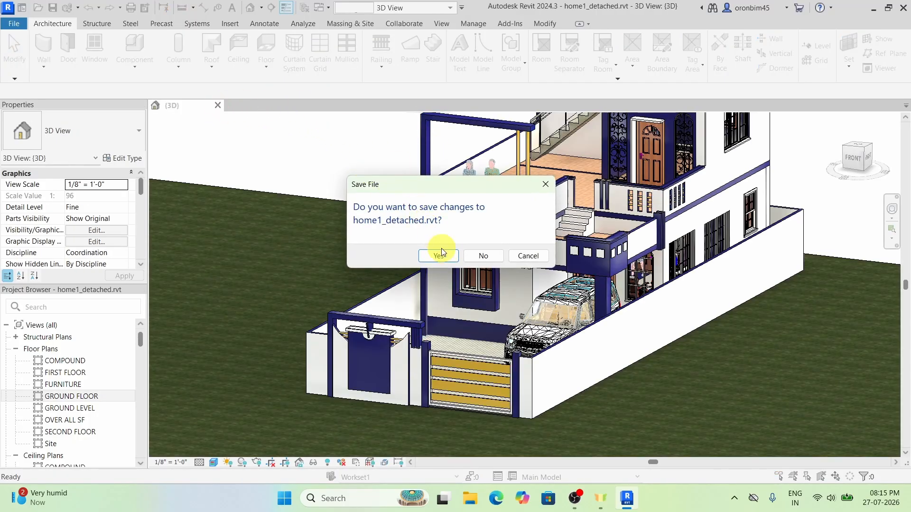
{"action": "left_click", "coordinate": [477, 257]}
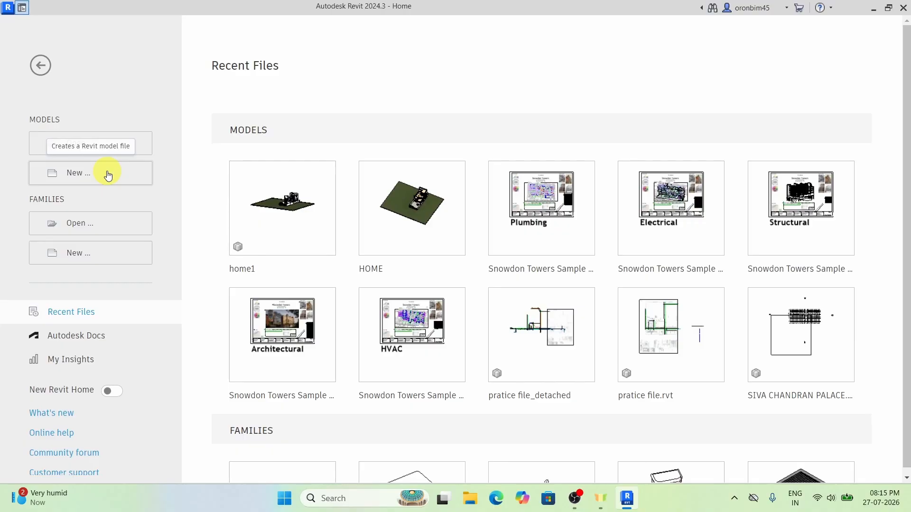
Look through the template files and language folders available for a new project, and leave without creating one
{"action": "left_click", "coordinate": [108, 175]}
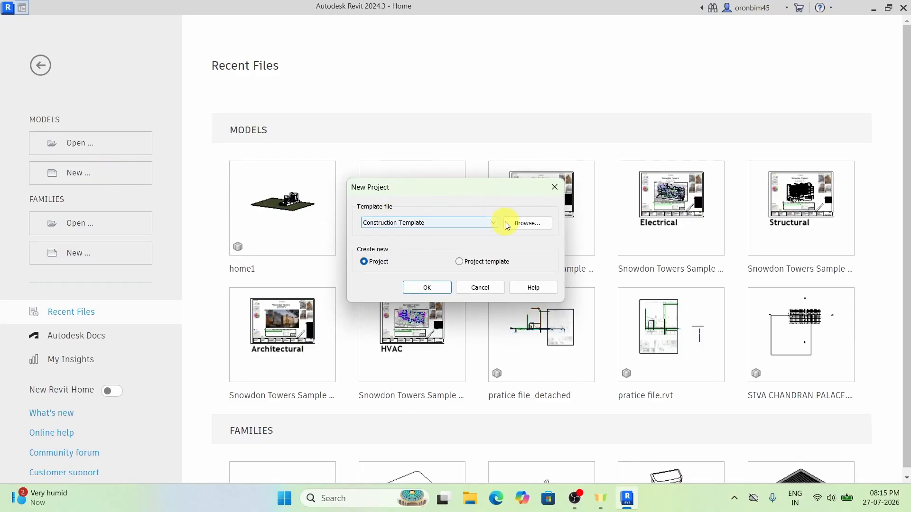
{"action": "left_click", "coordinate": [523, 224]}
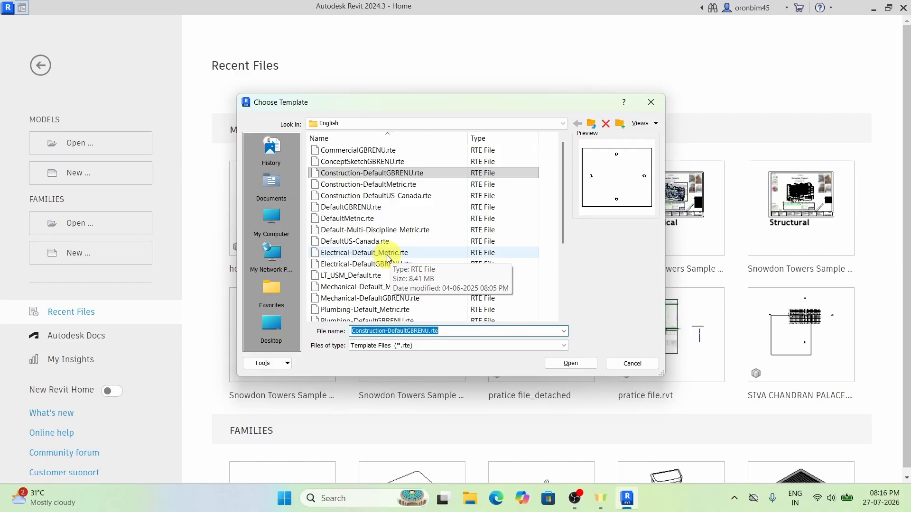
{"action": "left_click", "coordinate": [591, 124]}
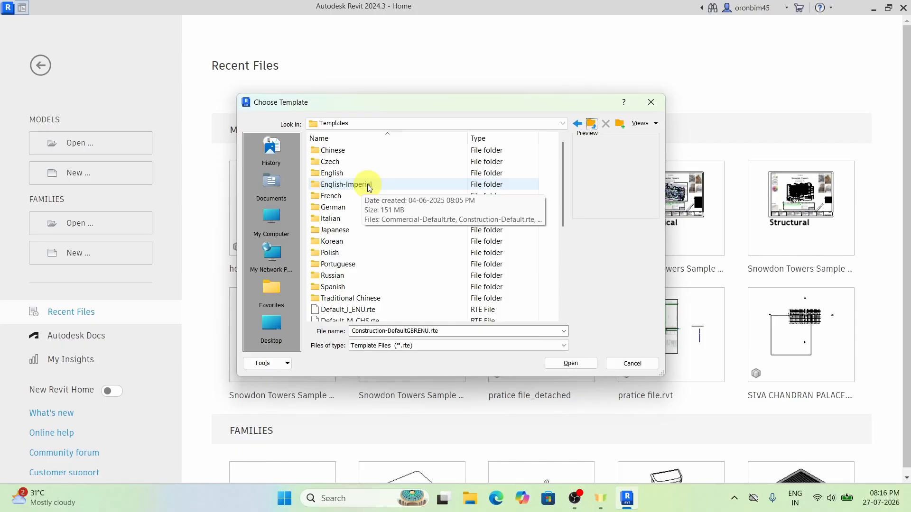
{"action": "left_click", "coordinate": [651, 104]}
{"action": "left_click", "coordinate": [557, 187]}
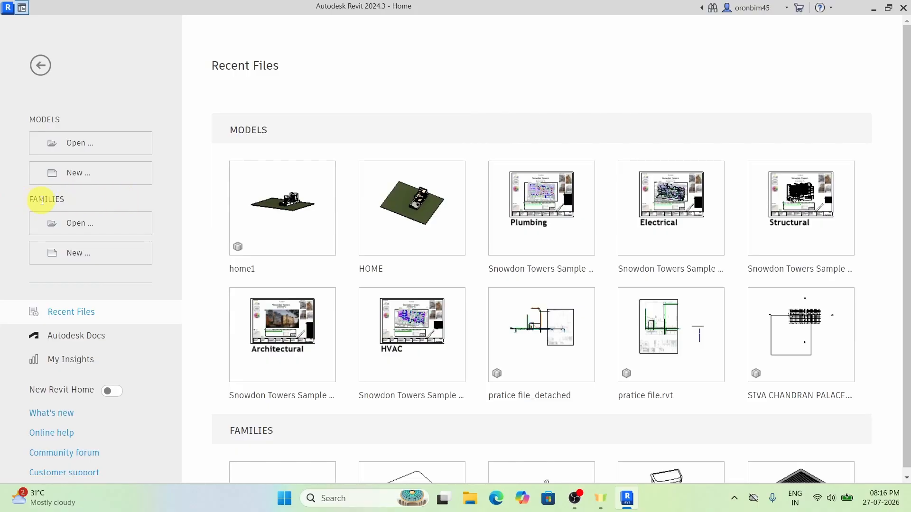
Open the family file MBF_HORIZONTAL ELECTRICAL PUMP RH.rfa from the desktop
{"action": "left_click", "coordinate": [95, 230]}
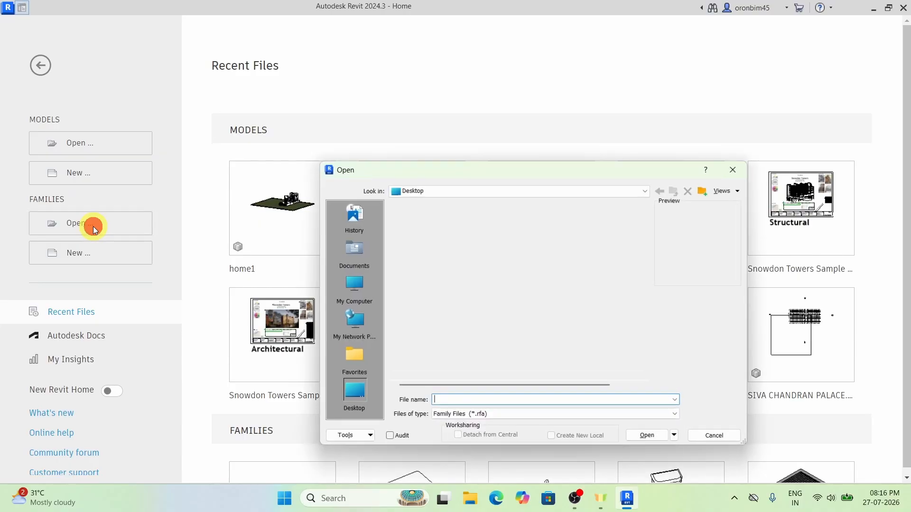
{"action": "scroll", "coordinate": [426, 315], "scroll_direction": "down", "scroll_amount": 1}
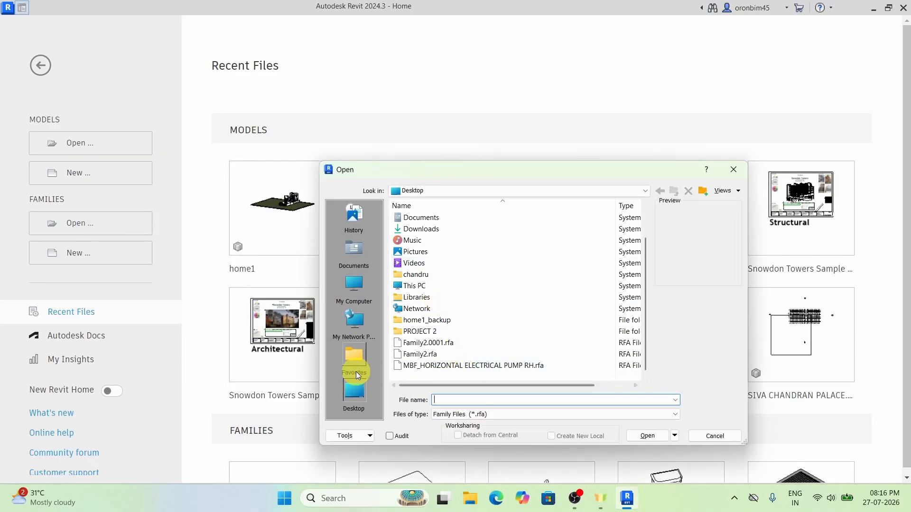
{"action": "left_click", "coordinate": [446, 369]}
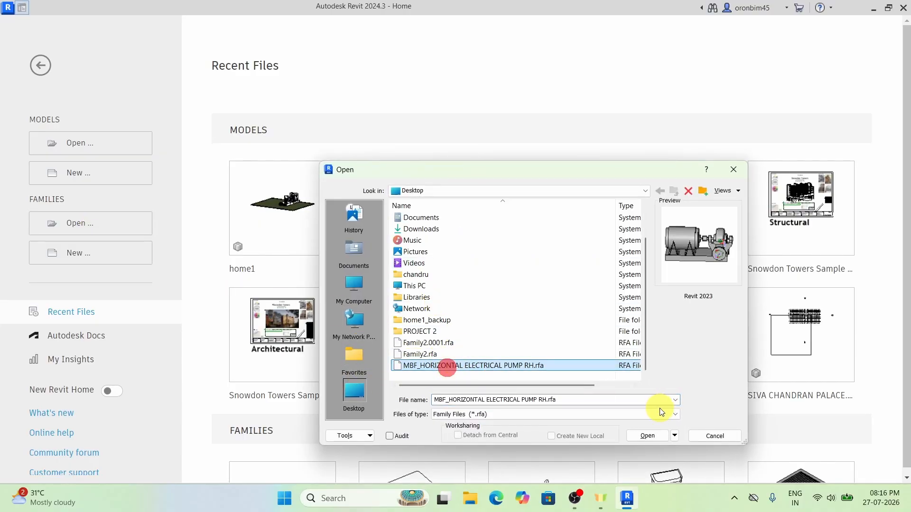
{"action": "left_click", "coordinate": [651, 437]}
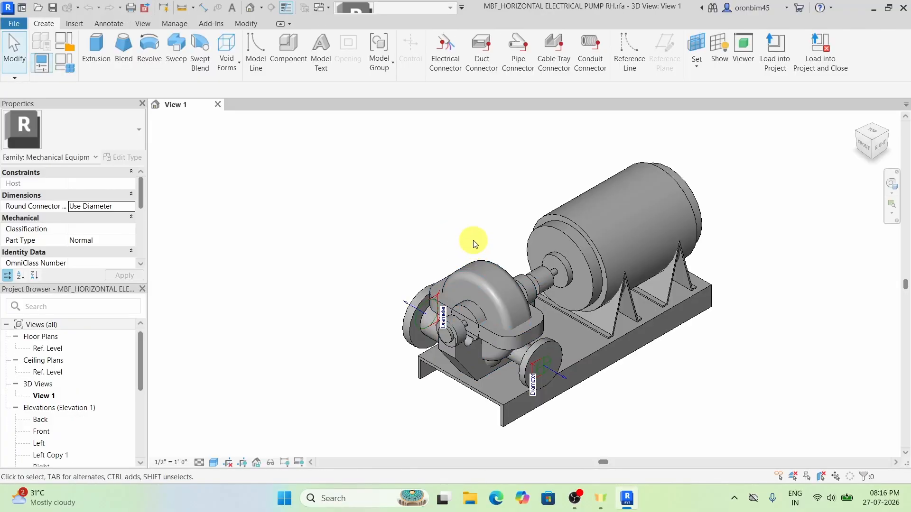
Inspect the electrical pump family from several sides in 3D and close it
{"action": "middle_click_drag", "start_coordinate": [474, 240], "coordinate": [650, 182], "text": "shift"}
{"action": "scroll", "coordinate": [480, 280], "scroll_direction": "up", "scroll_amount": 3}
{"action": "middle_click_drag", "start_coordinate": [479, 280], "coordinate": [383, 370], "text": "shift"}
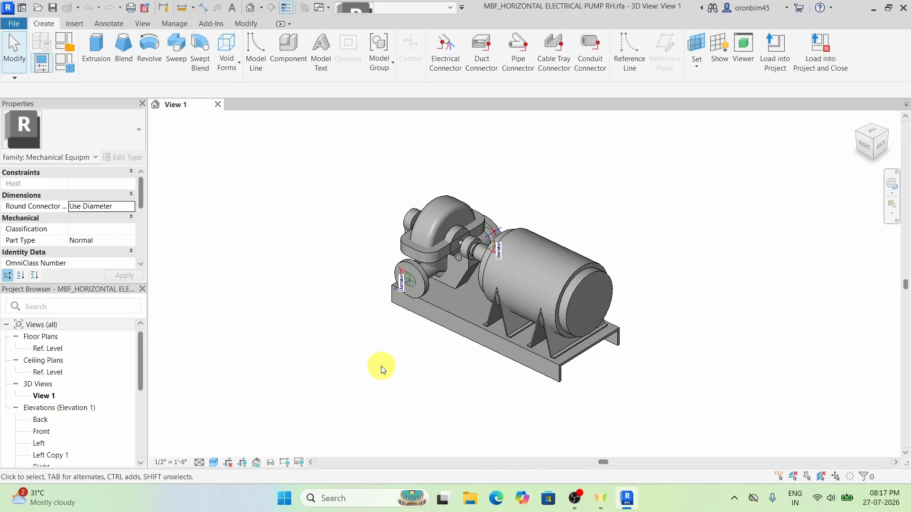
{"action": "left_click", "coordinate": [219, 104]}
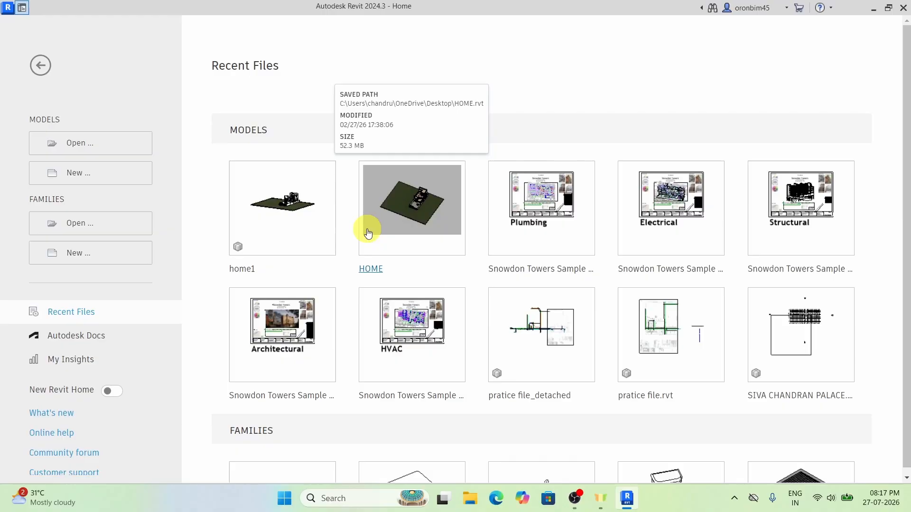
Create a new family from the Metric Generic Model.rft template
{"action": "left_click", "coordinate": [101, 259]}
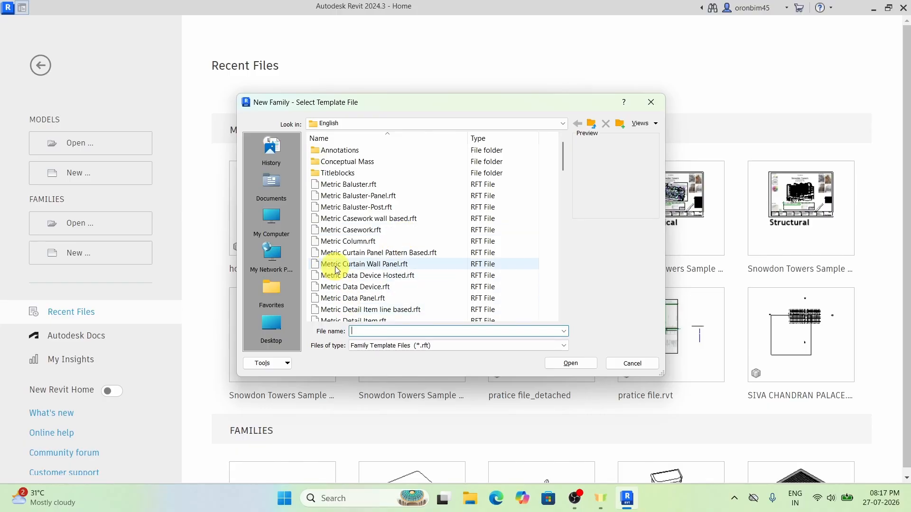
{"action": "scroll", "coordinate": [386, 231], "scroll_direction": "down", "scroll_amount": 1}
{"action": "scroll", "coordinate": [385, 232], "scroll_direction": "down", "scroll_amount": 2}
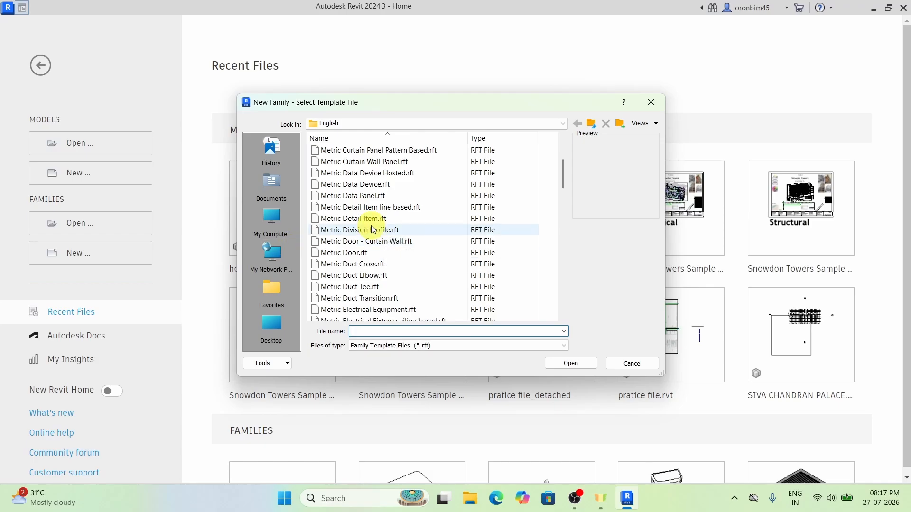
{"action": "scroll", "coordinate": [373, 230], "scroll_direction": "down", "scroll_amount": 3}
{"action": "scroll", "coordinate": [373, 231], "scroll_direction": "down", "scroll_amount": 3}
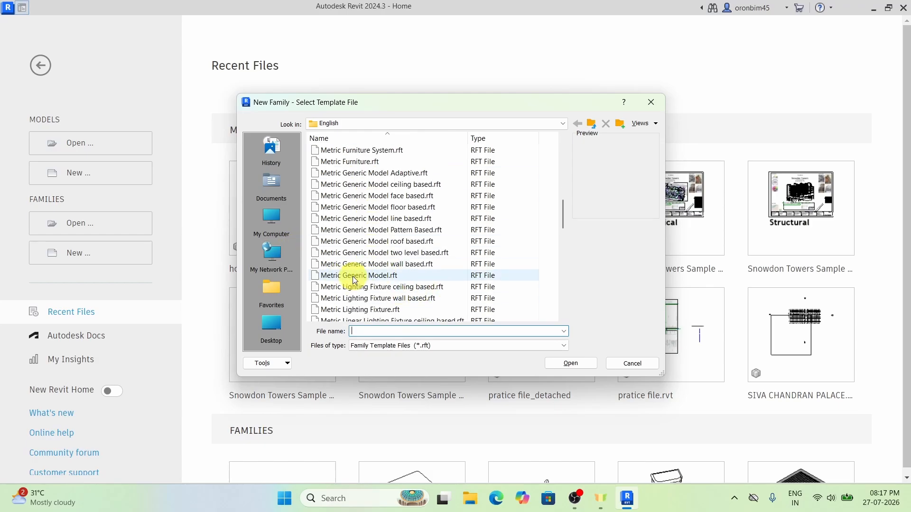
{"action": "left_click", "coordinate": [358, 276]}
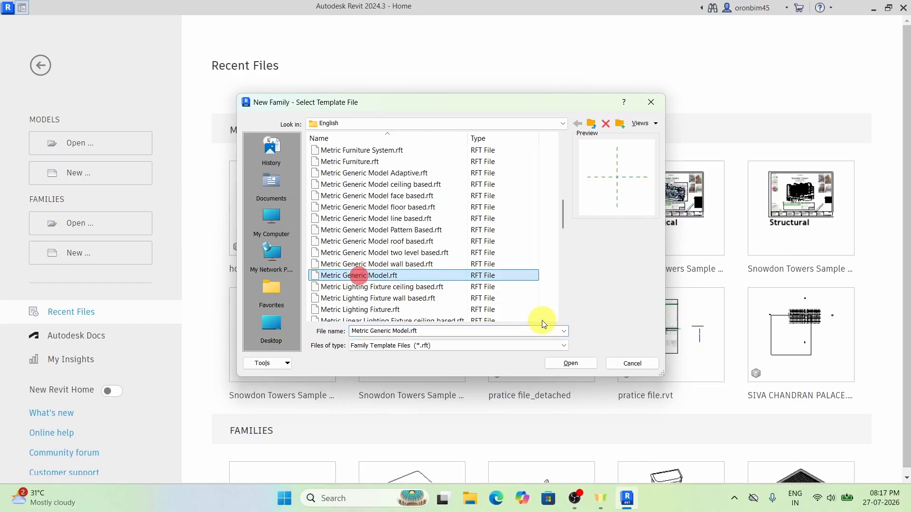
{"action": "left_click", "coordinate": [575, 363]}
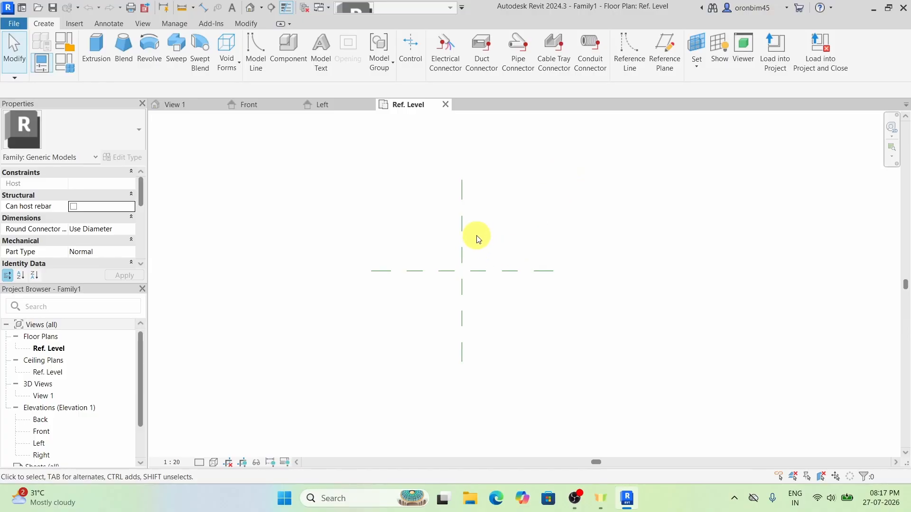
{"action": "scroll", "coordinate": [476, 237], "scroll_direction": "down", "scroll_amount": 1}
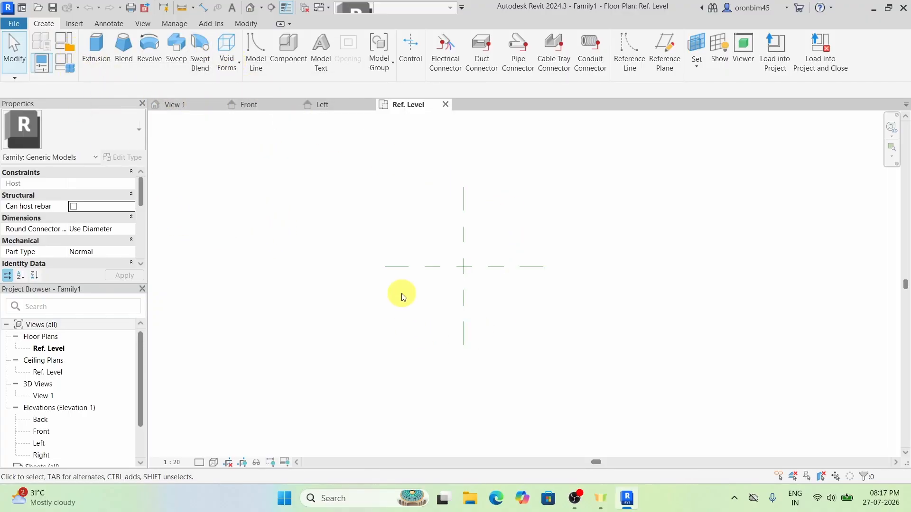
{"action": "scroll", "coordinate": [555, 281], "scroll_direction": "up", "scroll_amount": 1}
{"action": "middle_click_drag", "start_coordinate": [589, 319], "coordinate": [538, 356]}
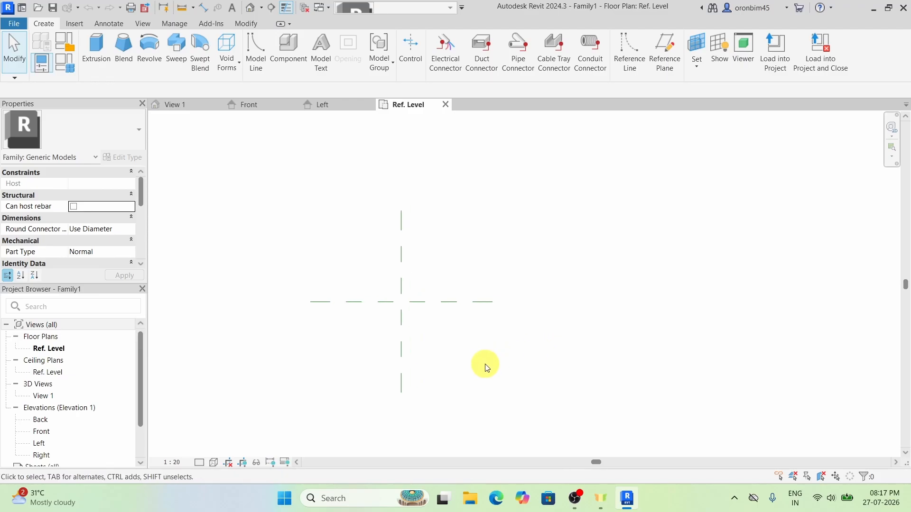
Import the image 2.jpeg from the desktop and place it beside the centre reference planes in the Ref. Level plan
{"action": "scroll", "coordinate": [486, 363], "scroll_direction": "up", "scroll_amount": 1}
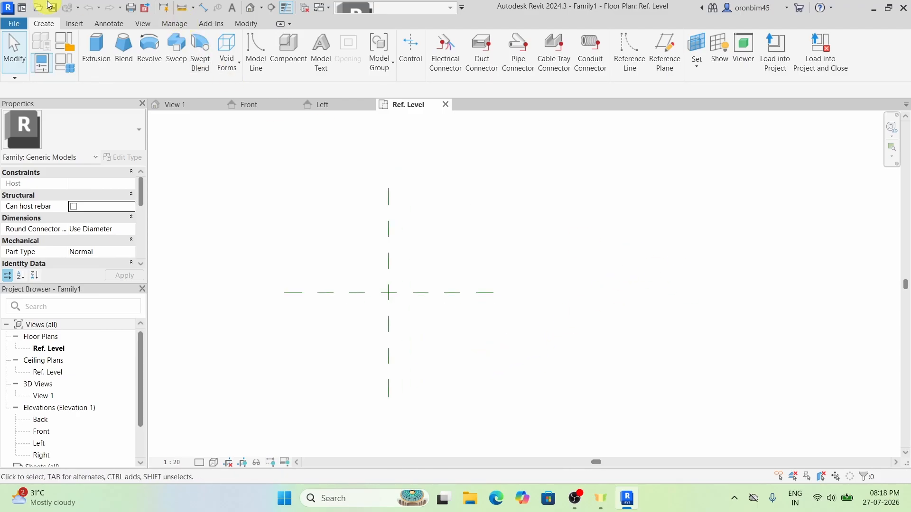
{"action": "left_click", "coordinate": [75, 24]}
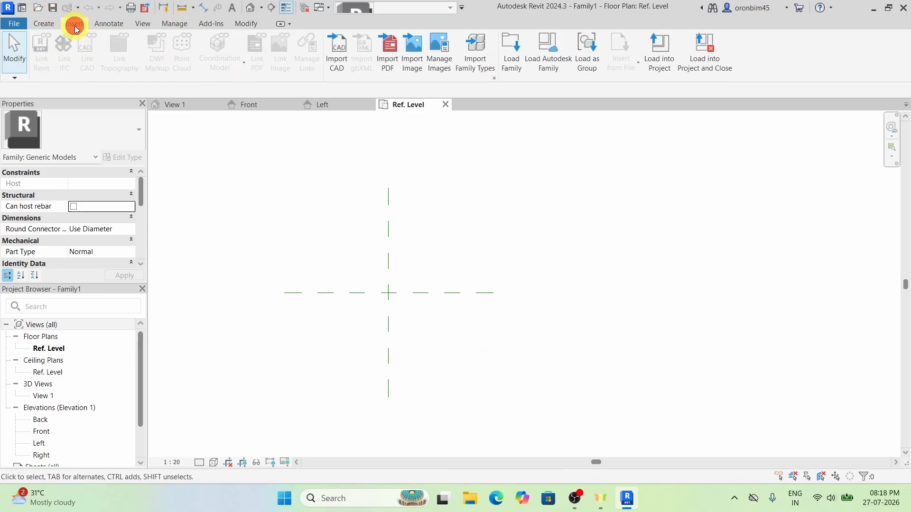
{"action": "left_click", "coordinate": [412, 67]}
{"action": "left_click", "coordinate": [529, 263]}
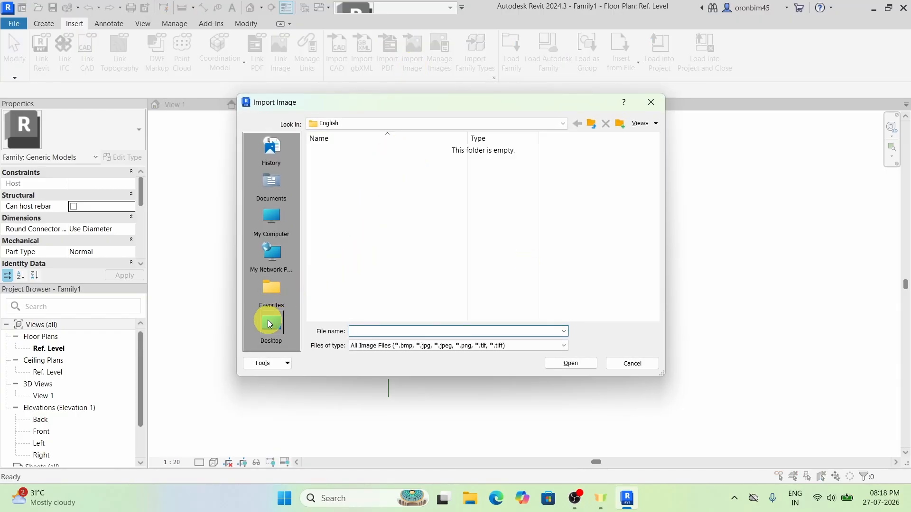
{"action": "left_click", "coordinate": [268, 322]}
{"action": "scroll", "coordinate": [427, 211], "scroll_direction": "down", "scroll_amount": 2}
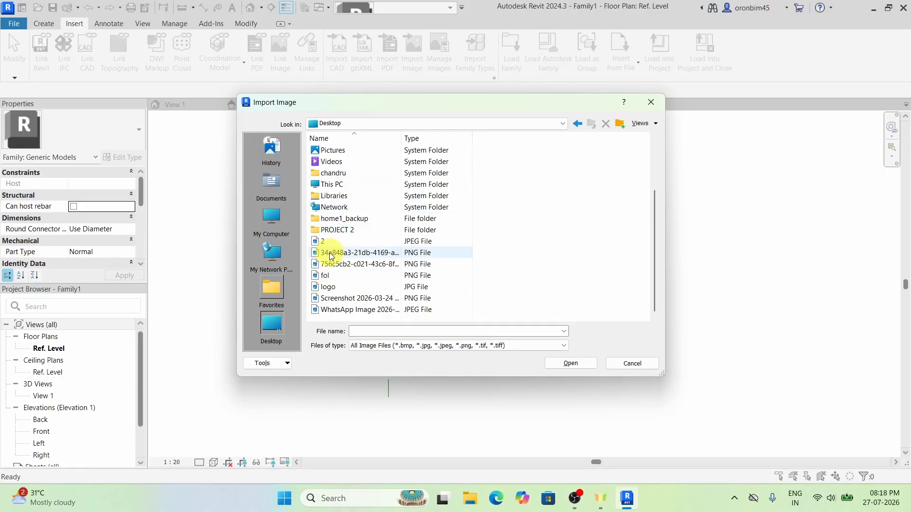
{"action": "left_click", "coordinate": [332, 244]}
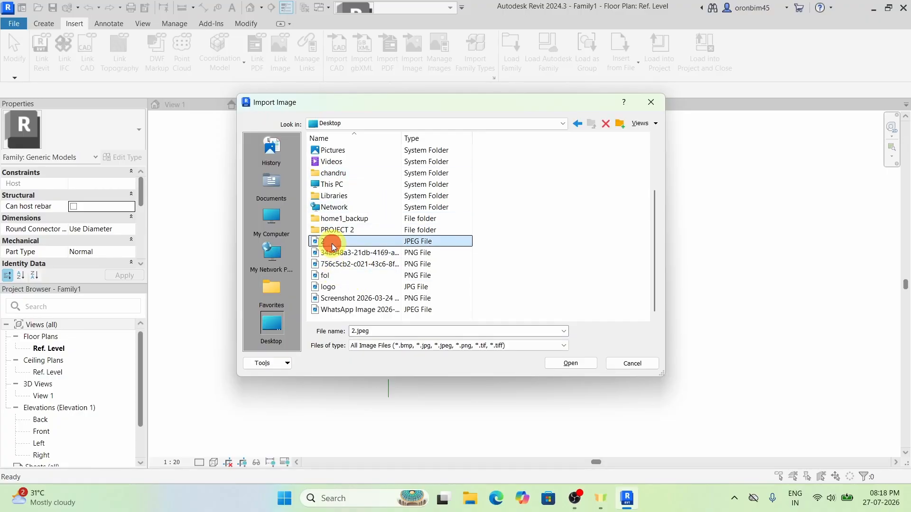
{"action": "left_click", "coordinate": [585, 367]}
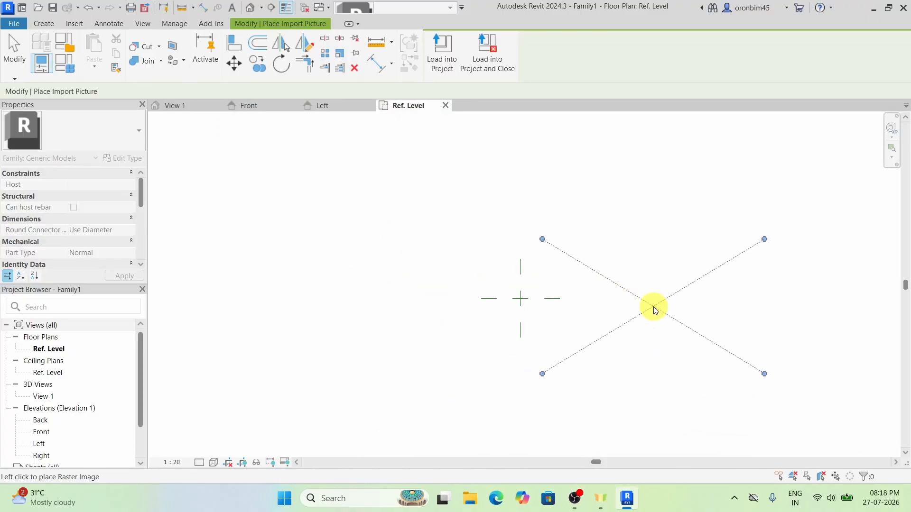
{"action": "left_click", "coordinate": [632, 299]}
Move the imported drawing image further to the right, clear of the centre reference planes
{"action": "scroll", "coordinate": [600, 332], "scroll_direction": "up", "scroll_amount": 3}
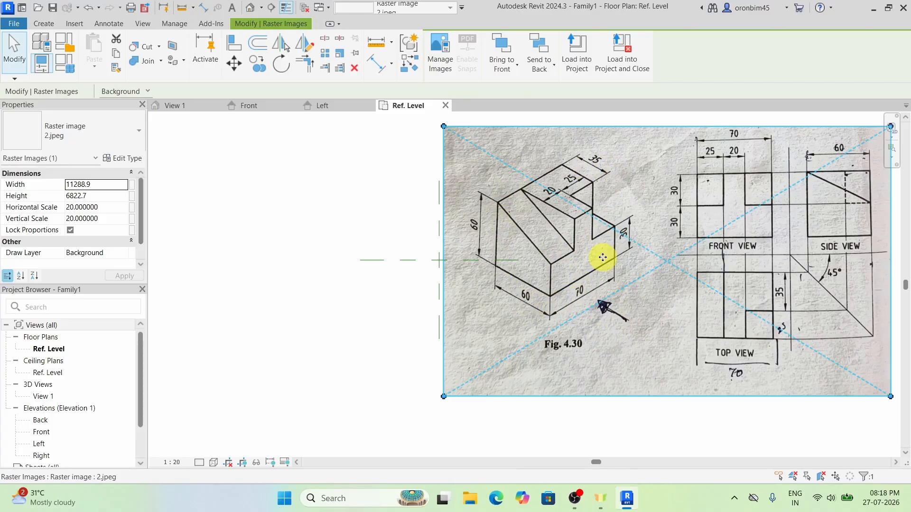
{"action": "scroll", "coordinate": [418, 243], "scroll_direction": "down", "scroll_amount": 1}
{"action": "left_click_drag", "start_coordinate": [576, 286], "coordinate": [698, 278]}
{"action": "middle_click_drag", "start_coordinate": [472, 336], "coordinate": [398, 355]}
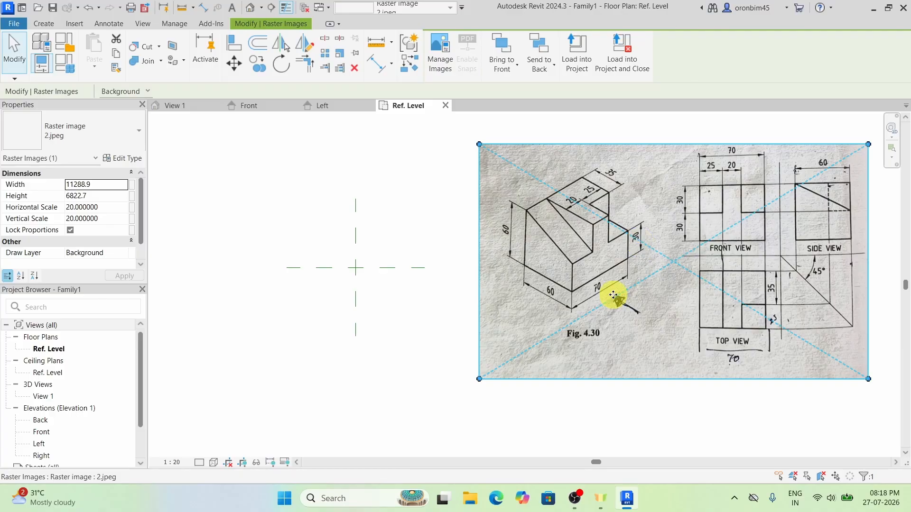
{"action": "left_click", "coordinate": [326, 280]}
{"action": "left_click", "coordinate": [641, 334]}
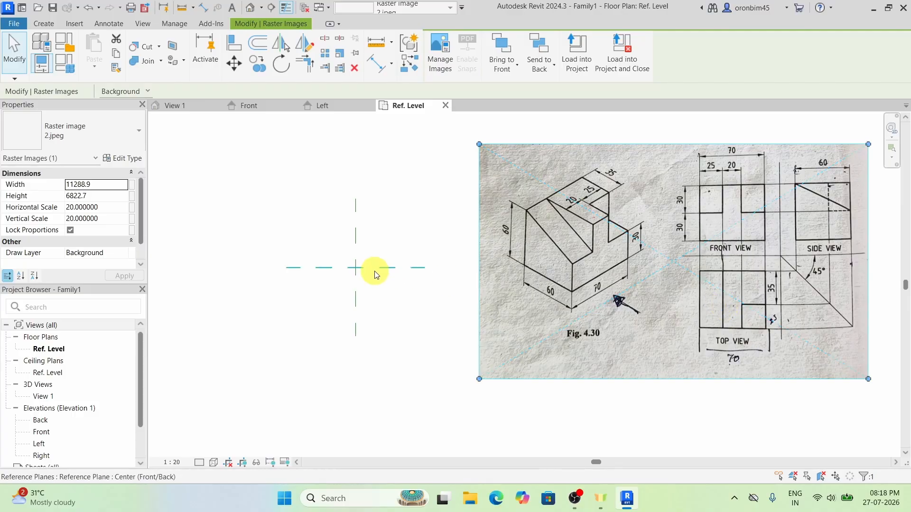
Draw two vertical reference planes, about 828 mm left and about 700 mm right of the vertical centre plane
{"action": "key", "text": "r"}
{"action": "key", "text": "p"}
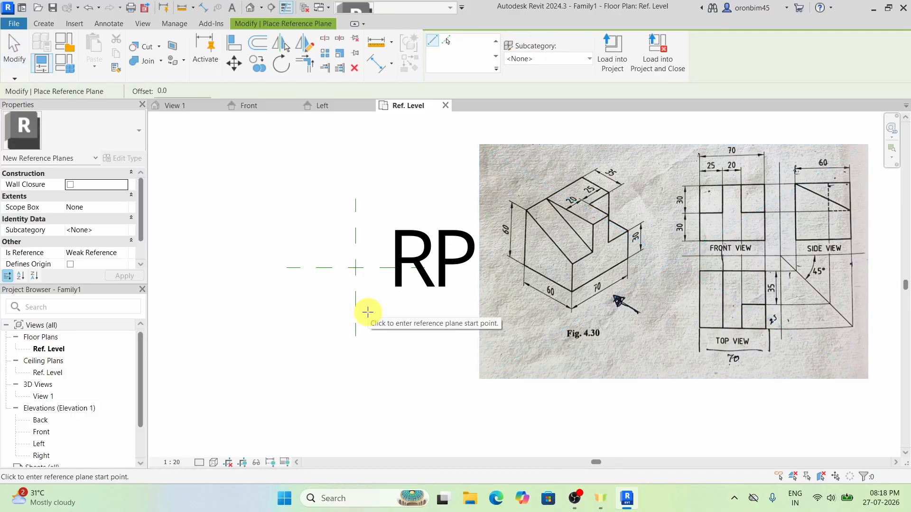
{"action": "left_click", "coordinate": [327, 212]}
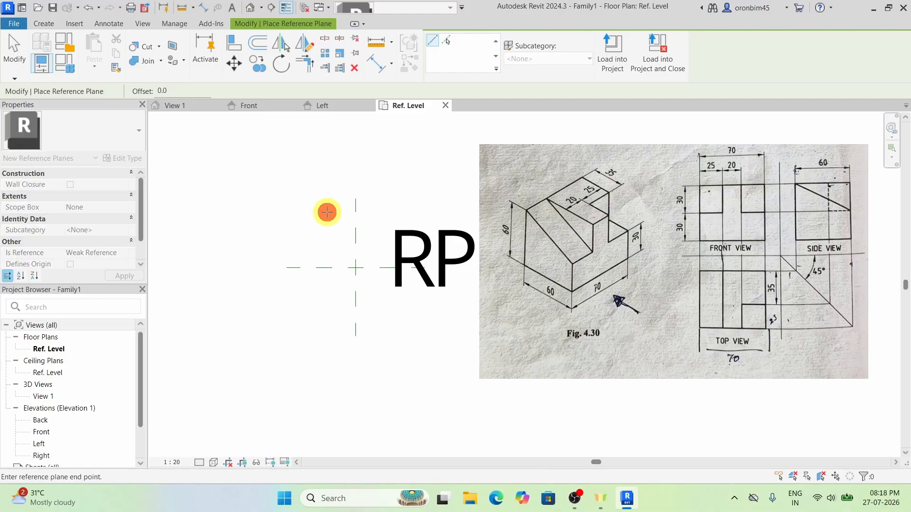
{"action": "left_click", "coordinate": [319, 336]}
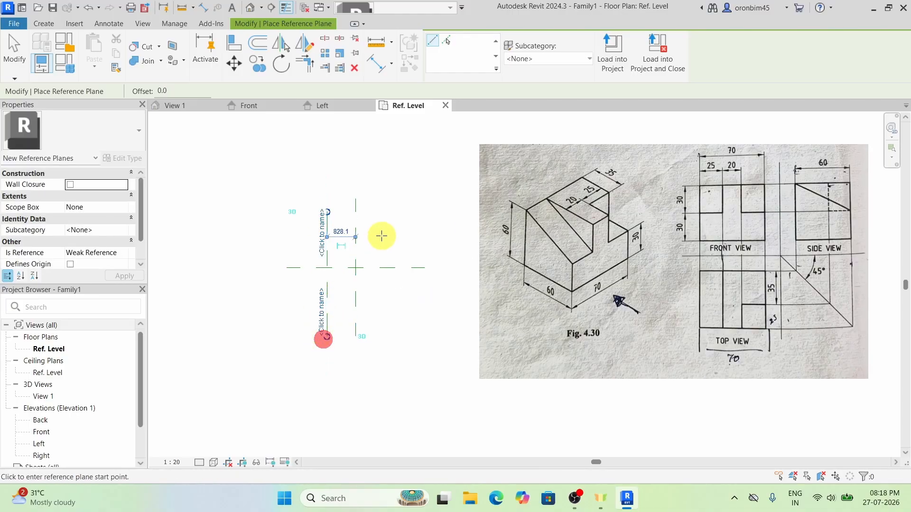
{"action": "left_click", "coordinate": [381, 213]}
{"action": "left_click", "coordinate": [380, 337]}
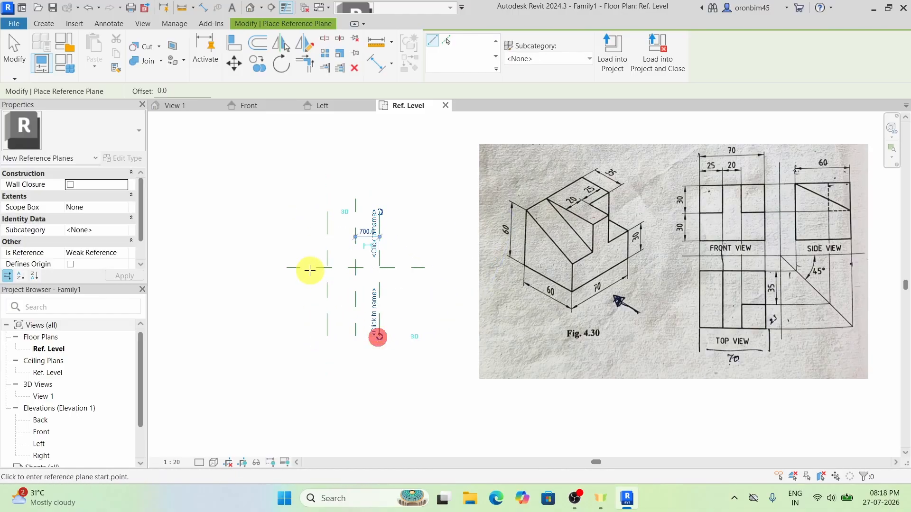
Draw two horizontal reference planes, about 640 mm above and about 900 mm below the horizontal centre plane
{"action": "left_click", "coordinate": [293, 245]}
{"action": "left_click", "coordinate": [411, 245]}
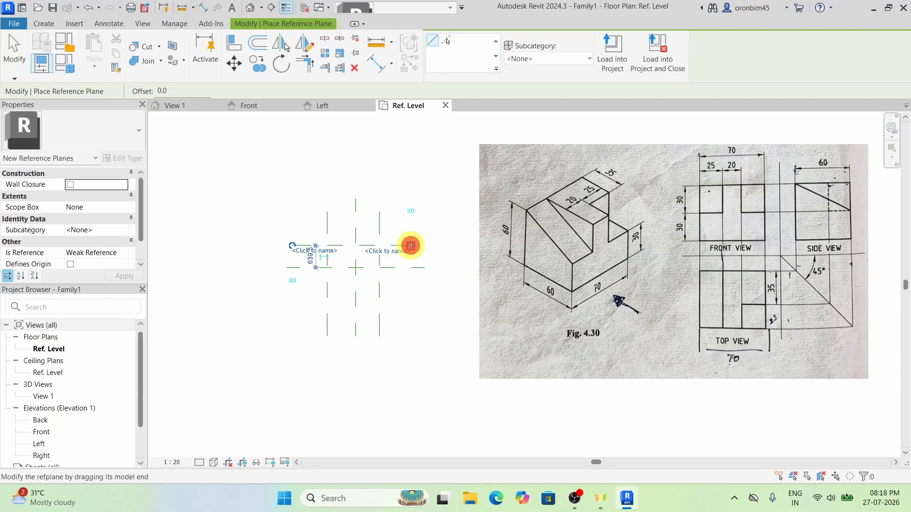
{"action": "left_click", "coordinate": [293, 299]}
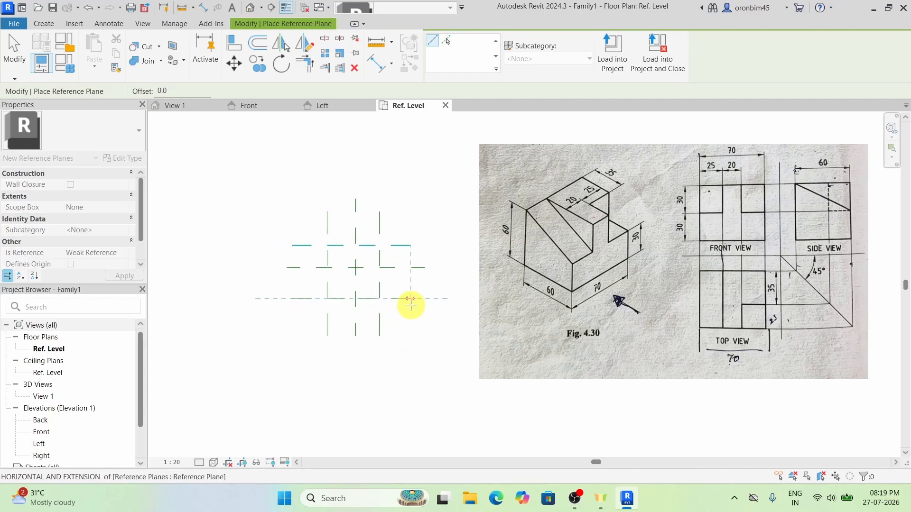
{"action": "left_click", "coordinate": [411, 302]}
{"action": "key", "text": "Escape"}
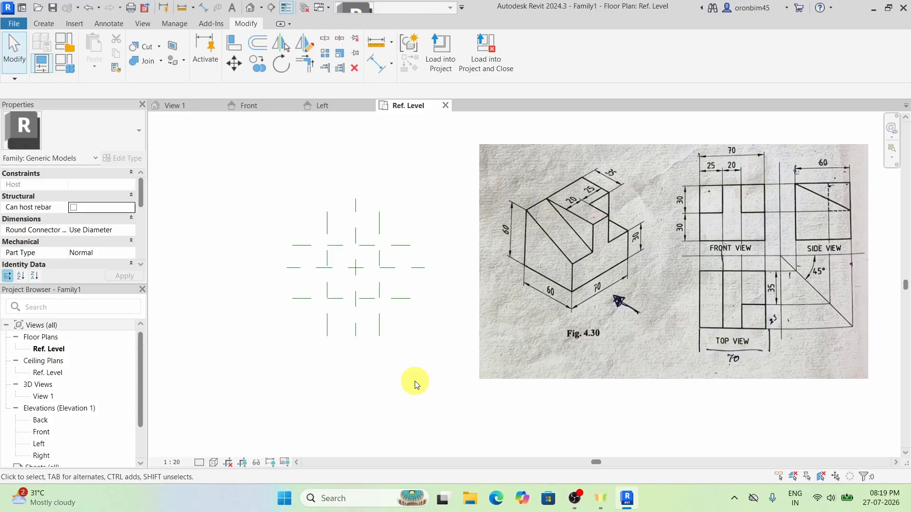
Add an aligned dimension string across the three horizontal reference planes and make its segments equal
{"action": "key", "text": "d"}
{"action": "key", "text": "i"}
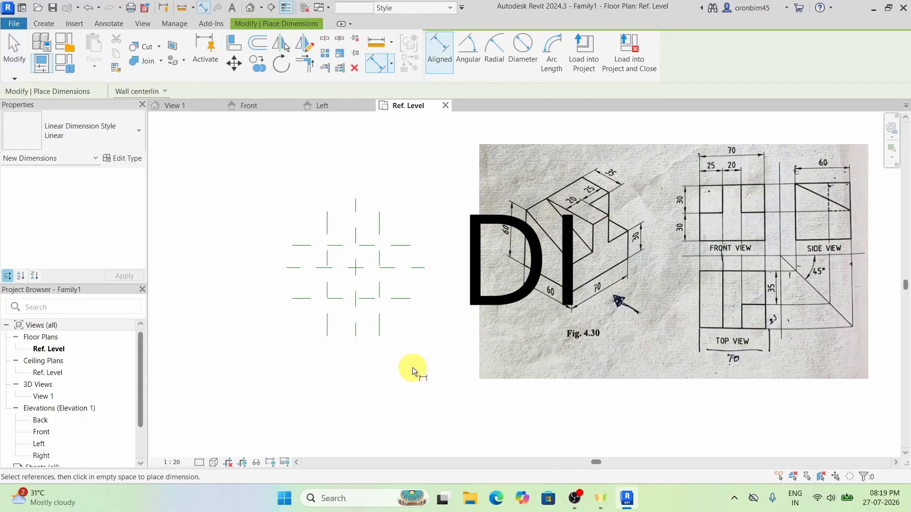
{"action": "left_click", "coordinate": [309, 246]}
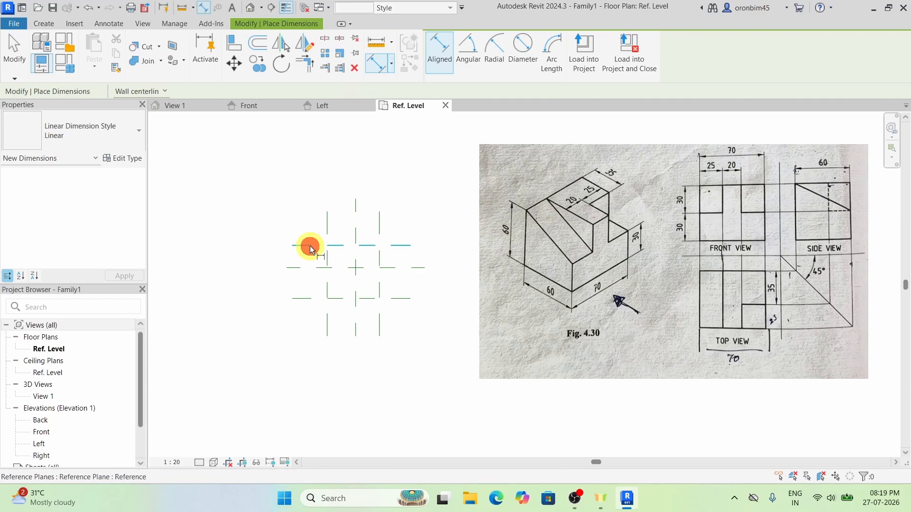
{"action": "left_click", "coordinate": [309, 268]}
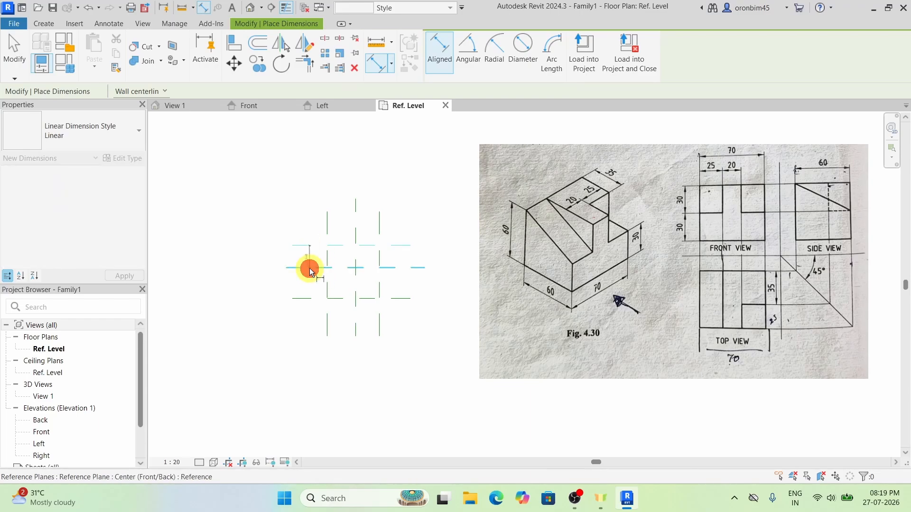
{"action": "left_click", "coordinate": [306, 298]}
{"action": "left_click", "coordinate": [276, 316]}
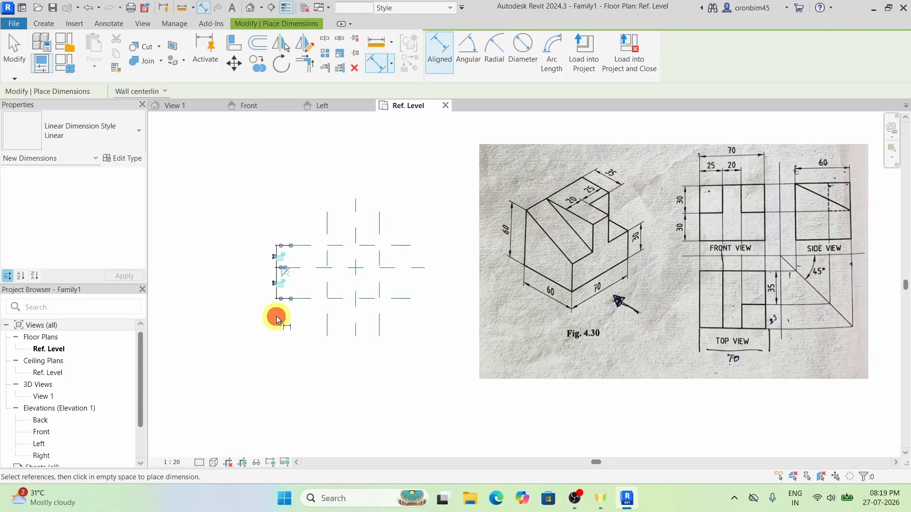
{"action": "scroll", "coordinate": [280, 274], "scroll_direction": "up", "scroll_amount": 4}
{"action": "scroll", "coordinate": [280, 274], "scroll_direction": "up", "scroll_amount": 2}
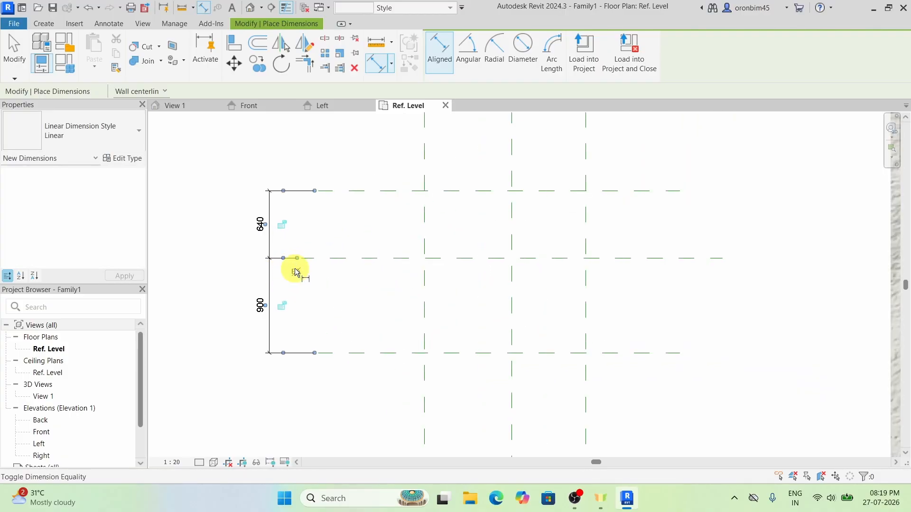
{"action": "left_click", "coordinate": [299, 279]}
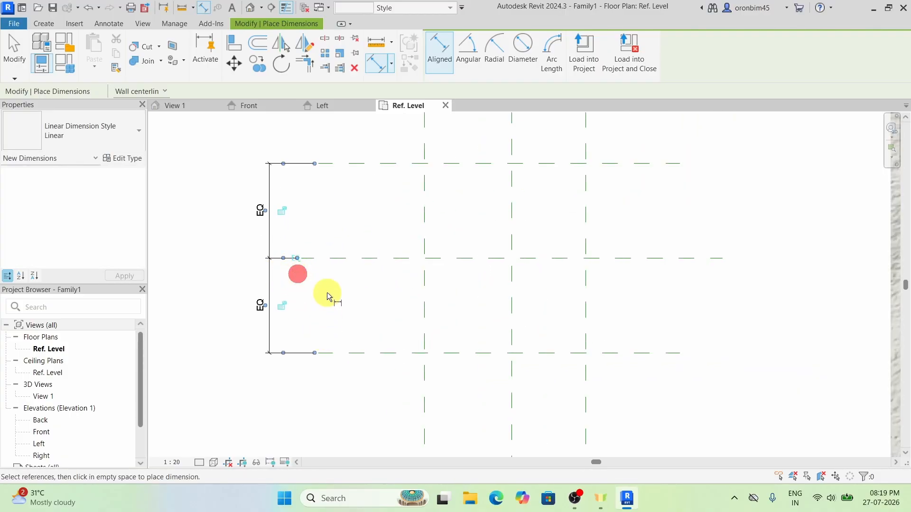
{"action": "scroll", "coordinate": [317, 258], "scroll_direction": "down", "scroll_amount": 5}
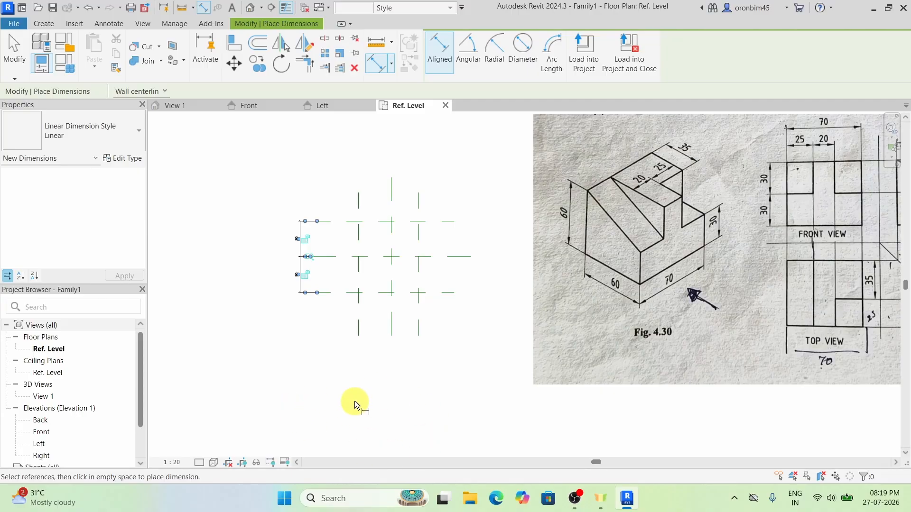
Set the project length units to centimeters with 1 decimal place and the cm unit symbol
{"action": "left_click", "coordinate": [377, 400]}
{"action": "key", "text": "u"}
{"action": "key", "text": "n"}
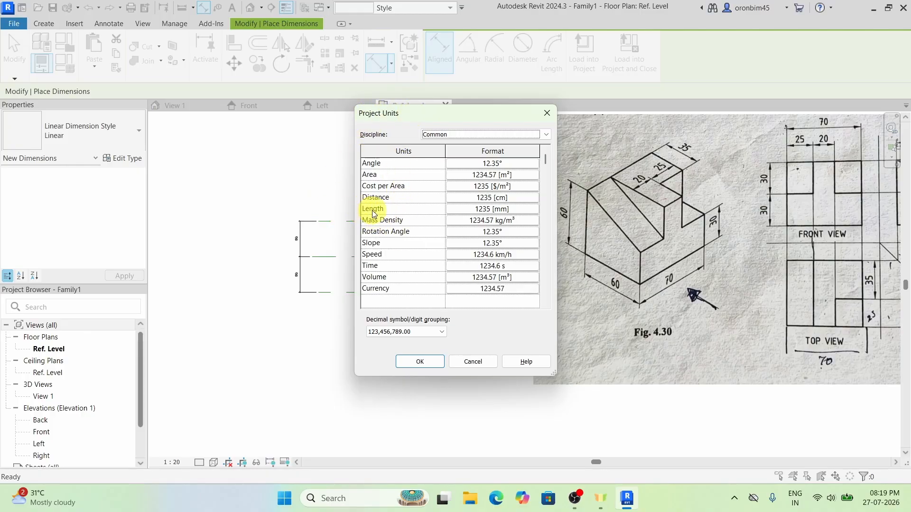
{"action": "left_click", "coordinate": [527, 207]}
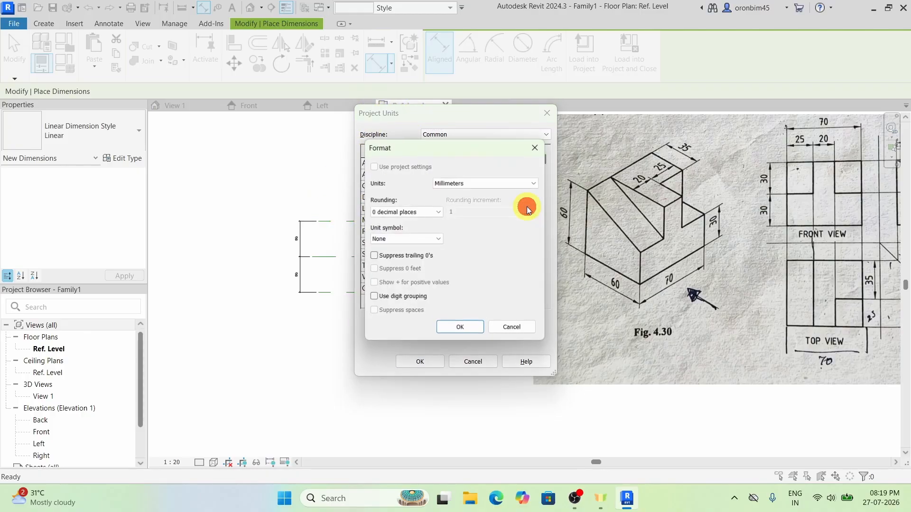
{"action": "left_click", "coordinate": [532, 182]}
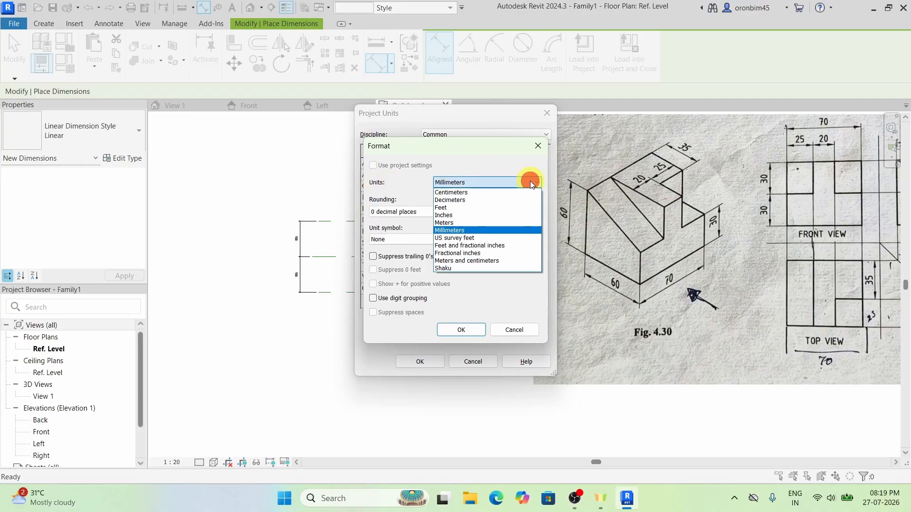
{"action": "left_click", "coordinate": [455, 194]}
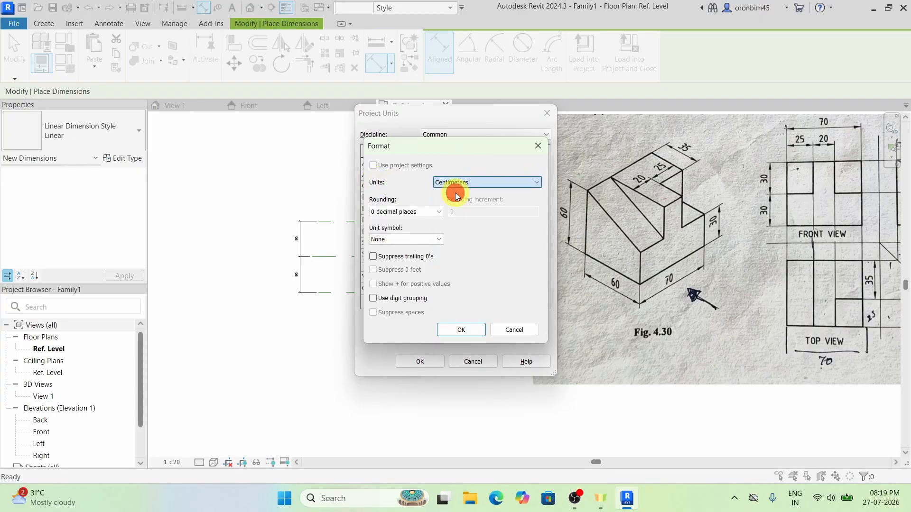
{"action": "left_click", "coordinate": [440, 212]}
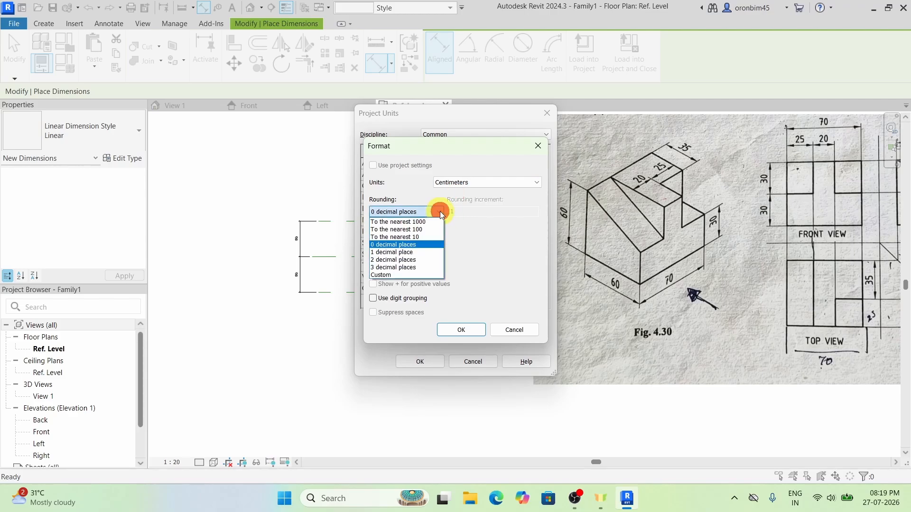
{"action": "left_click", "coordinate": [411, 253]}
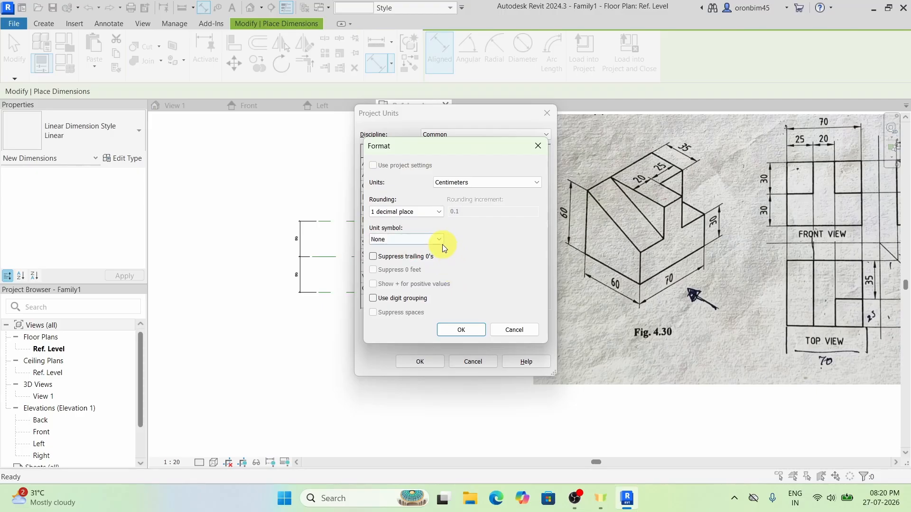
{"action": "left_click", "coordinate": [441, 242]}
{"action": "left_click", "coordinate": [404, 257]}
{"action": "left_click", "coordinate": [472, 327]}
{"action": "left_click", "coordinate": [430, 360]}
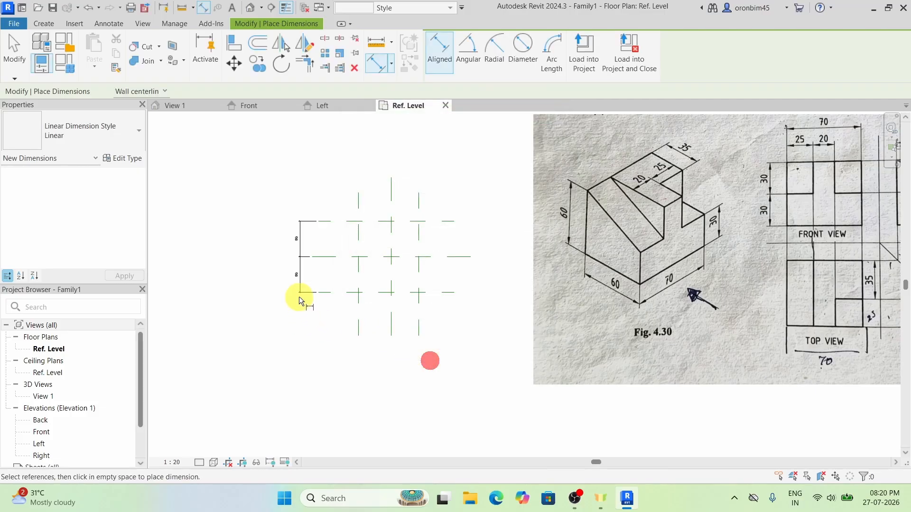
Add an overall aligned dimension between the upper and lower horizontal reference planes, outside the equality dimension string
{"action": "scroll", "coordinate": [337, 229], "scroll_direction": "up", "scroll_amount": 2}
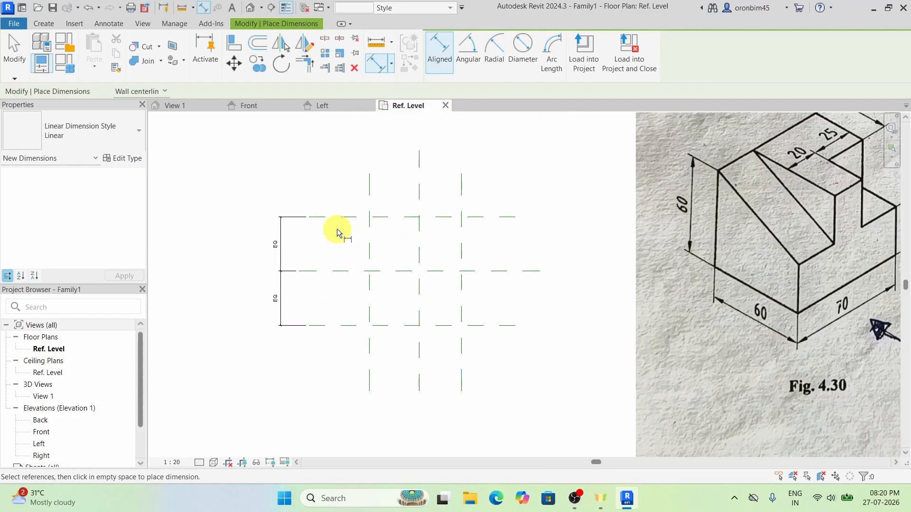
{"action": "key", "text": "Escape"}
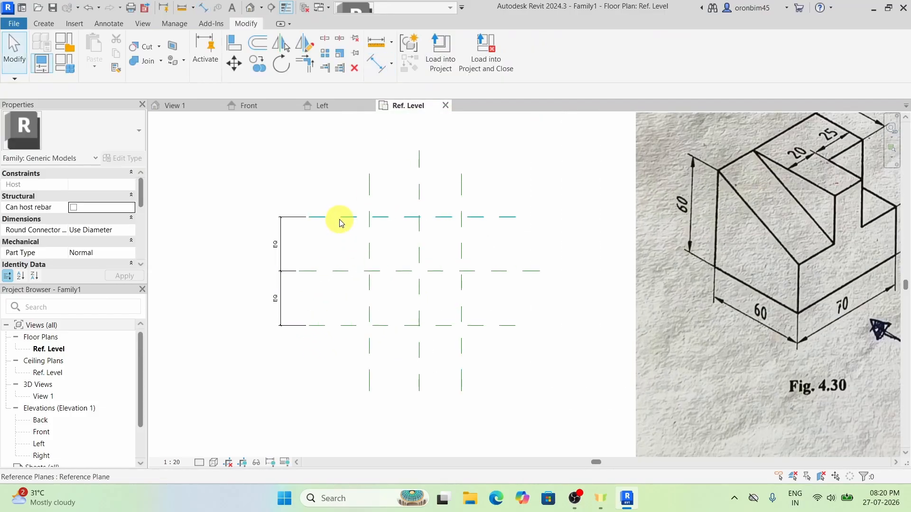
{"action": "key", "text": "d"}
{"action": "key", "text": "i"}
{"action": "left_click", "coordinate": [340, 218]}
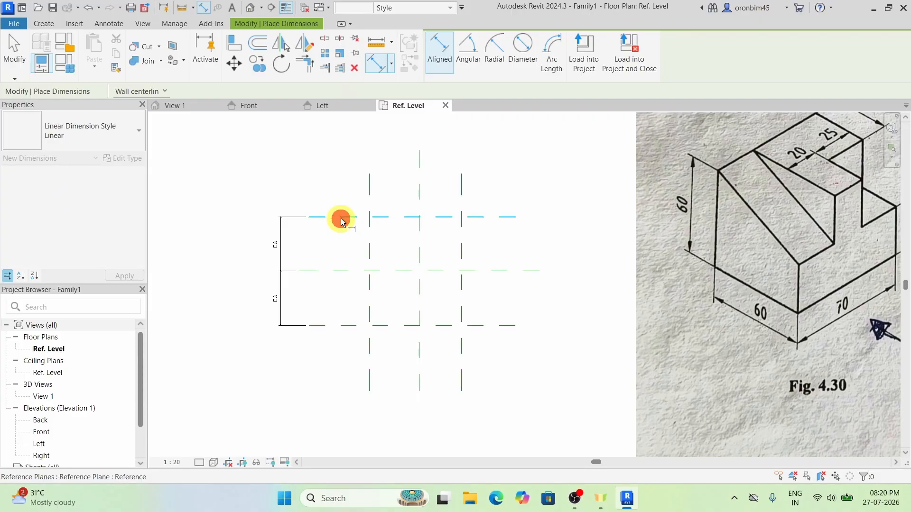
{"action": "left_click", "coordinate": [354, 325]}
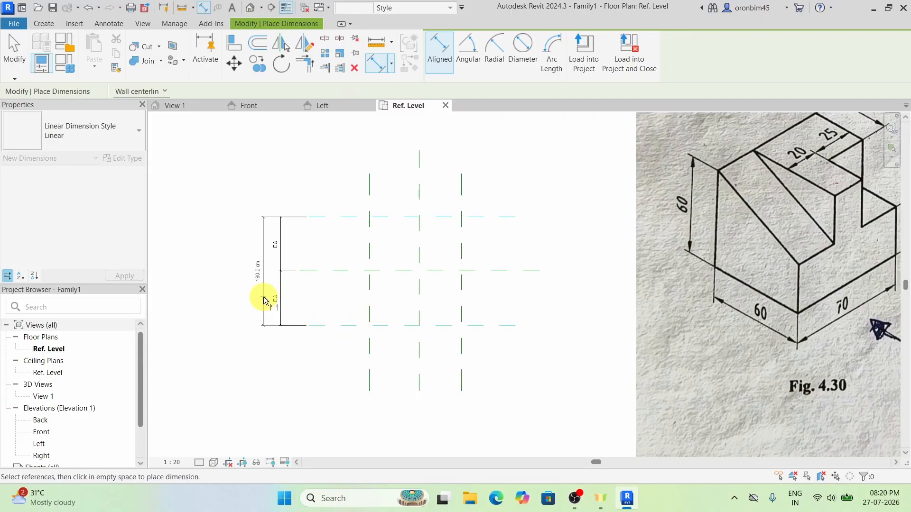
{"action": "left_click", "coordinate": [265, 298]}
{"action": "scroll", "coordinate": [330, 296], "scroll_direction": "down", "scroll_amount": 2}
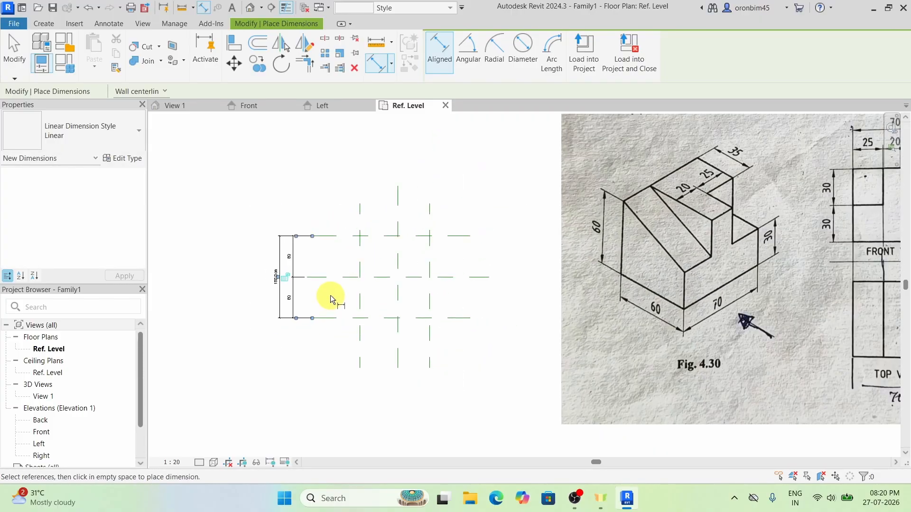
Label the overall dimension between the upper and lower horizontal reference planes with a new instance family parameter named H
{"action": "scroll", "coordinate": [342, 302], "scroll_direction": "down", "scroll_amount": 1}
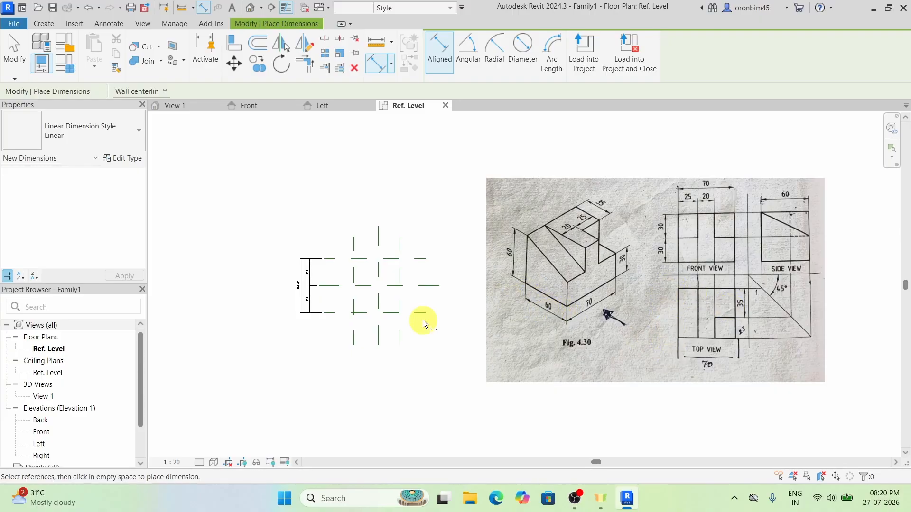
{"action": "scroll", "coordinate": [278, 293], "scroll_direction": "up", "scroll_amount": 1}
{"action": "scroll", "coordinate": [278, 293], "scroll_direction": "up", "scroll_amount": 2}
{"action": "scroll", "coordinate": [301, 295], "scroll_direction": "down", "scroll_amount": 2}
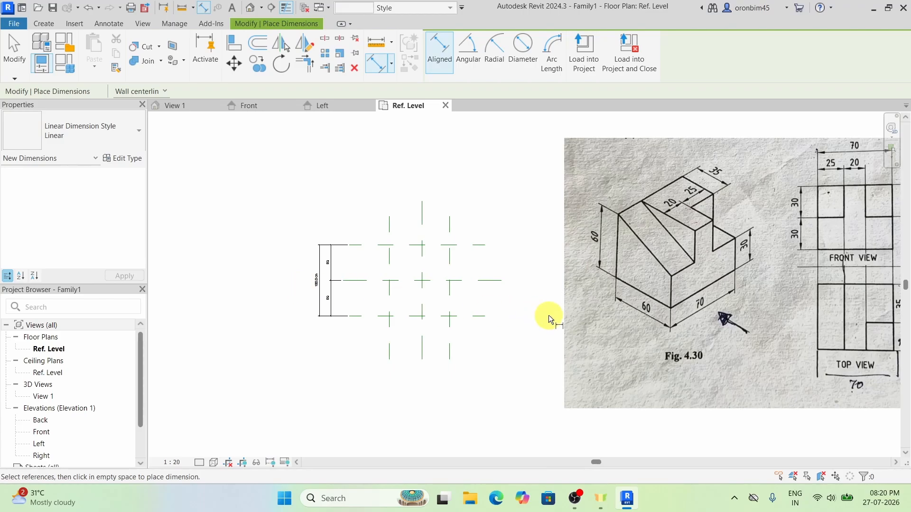
{"action": "scroll", "coordinate": [315, 299], "scroll_direction": "up", "scroll_amount": 2}
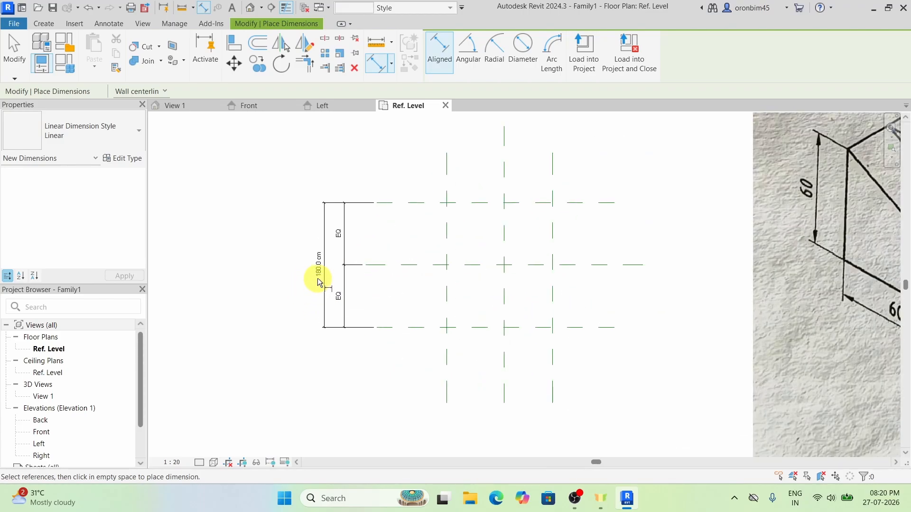
{"action": "scroll", "coordinate": [375, 323], "scroll_direction": "down", "scroll_amount": 2}
{"action": "key", "text": "Escape"}
{"action": "key", "text": "Escape"}
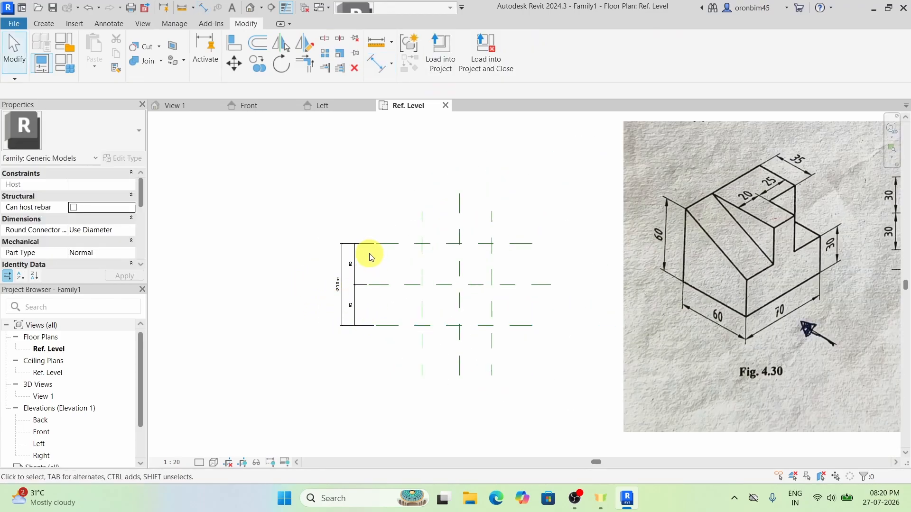
{"action": "left_click", "coordinate": [367, 247]}
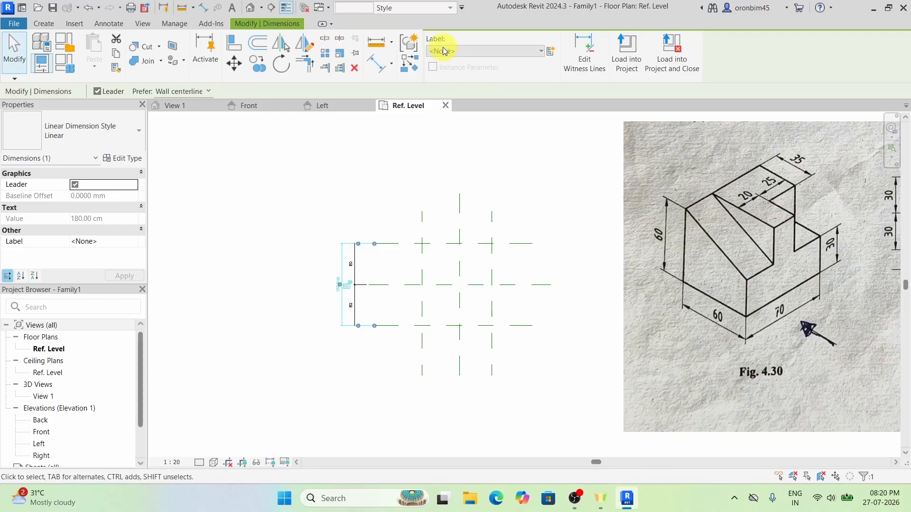
{"action": "left_click", "coordinate": [551, 52]}
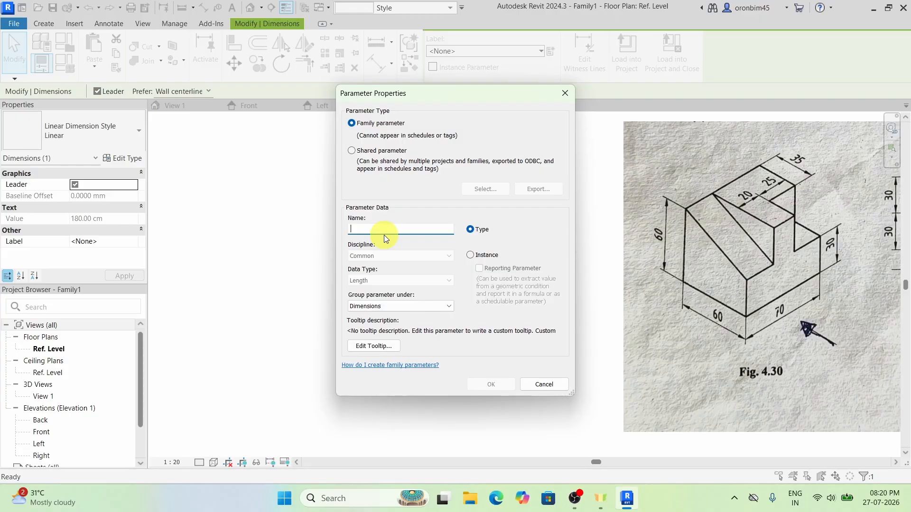
{"action": "type", "text": "h"}
{"action": "left_click", "coordinate": [470, 255]}
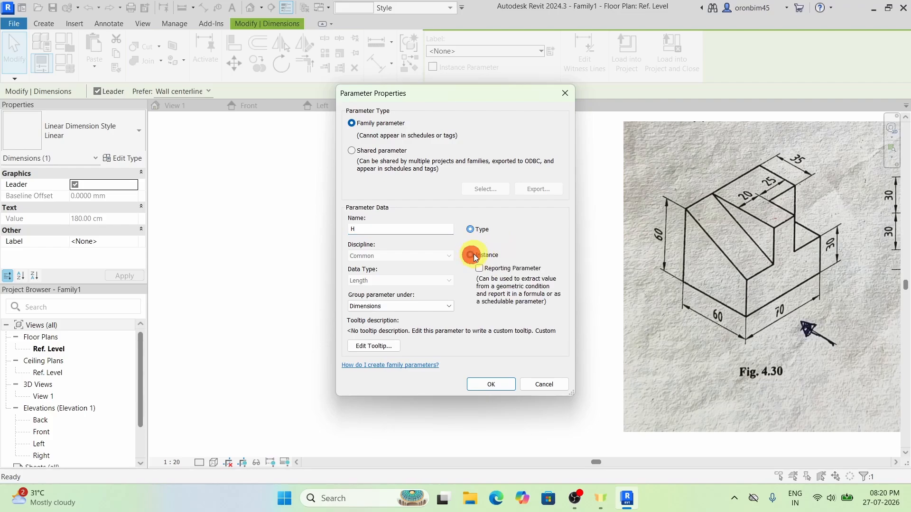
{"action": "left_click", "coordinate": [490, 385]}
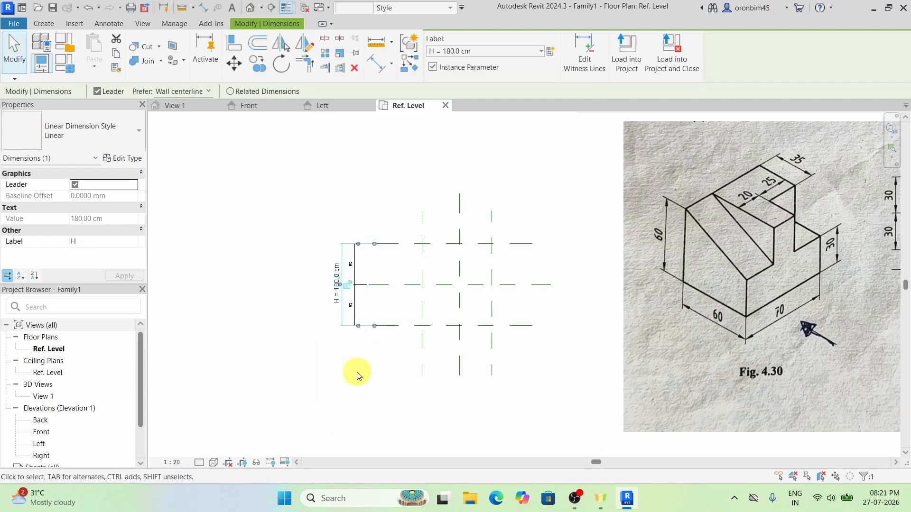
{"action": "scroll", "coordinate": [372, 366], "scroll_direction": "up", "scroll_amount": 1}
{"action": "left_click", "coordinate": [372, 366]}
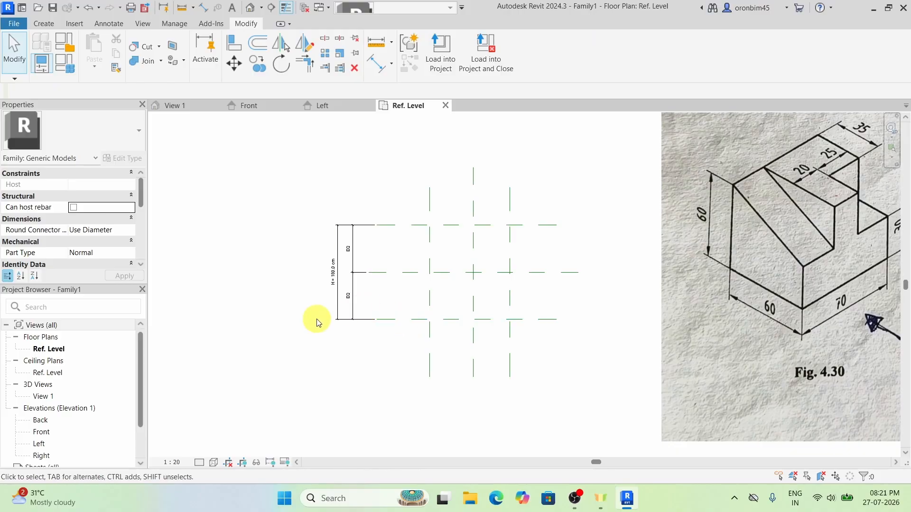
Set the H dimension between the outer horizontal reference planes to 60 cm
{"action": "left_click", "coordinate": [335, 307]}
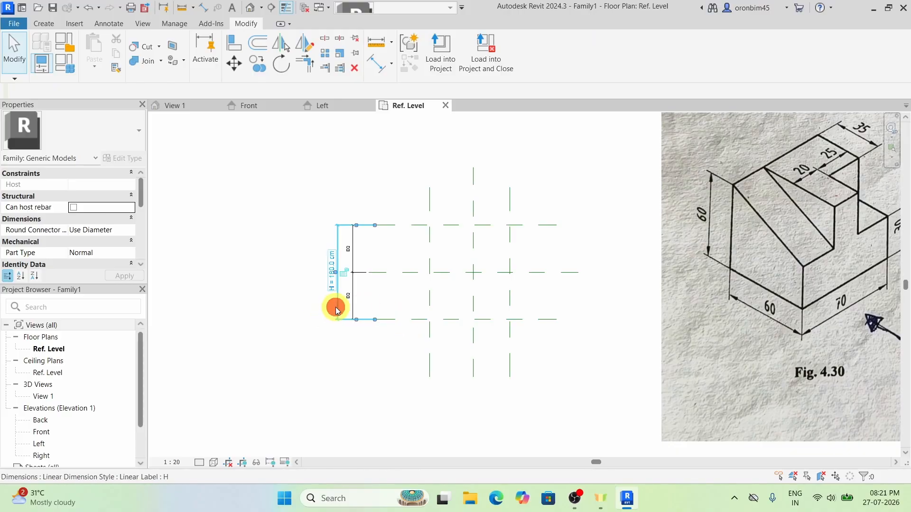
{"action": "left_click", "coordinate": [332, 266]}
{"action": "type", "text": "60"}
{"action": "key", "text": "Return"}
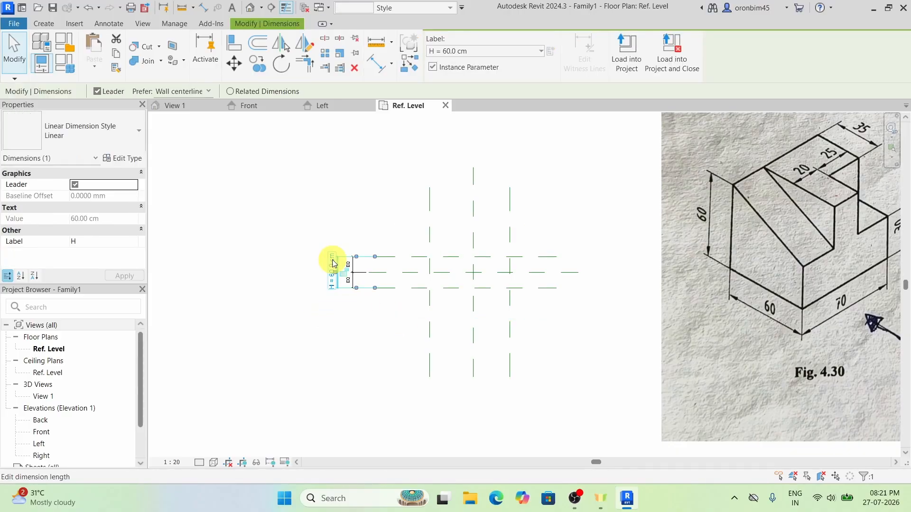
{"action": "key", "text": "Escape"}
{"action": "scroll", "coordinate": [380, 279], "scroll_direction": "up", "scroll_amount": 2}
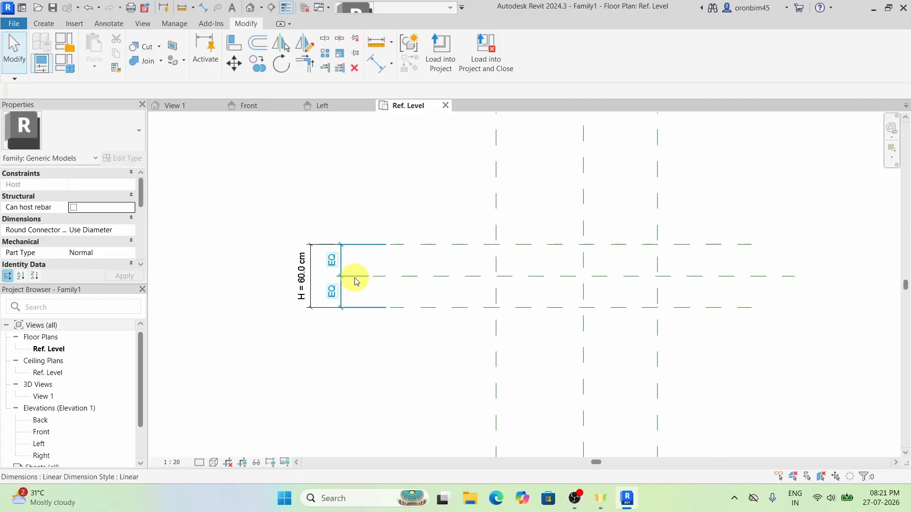
Add an aligned dimension string across the three vertical reference planes and make its segments equal
{"action": "scroll", "coordinate": [429, 285], "scroll_direction": "down", "scroll_amount": 2}
{"action": "scroll", "coordinate": [374, 328], "scroll_direction": "down", "scroll_amount": 2}
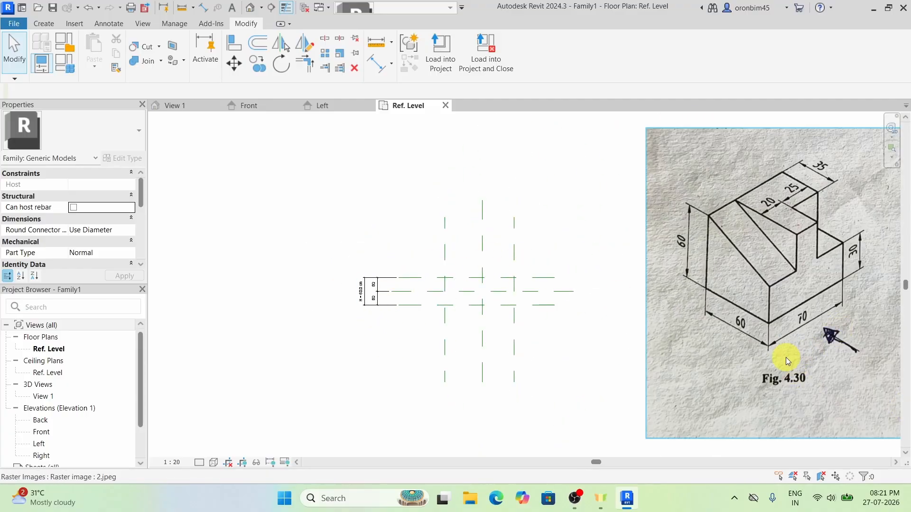
{"action": "scroll", "coordinate": [306, 336], "scroll_direction": "down", "scroll_amount": 2}
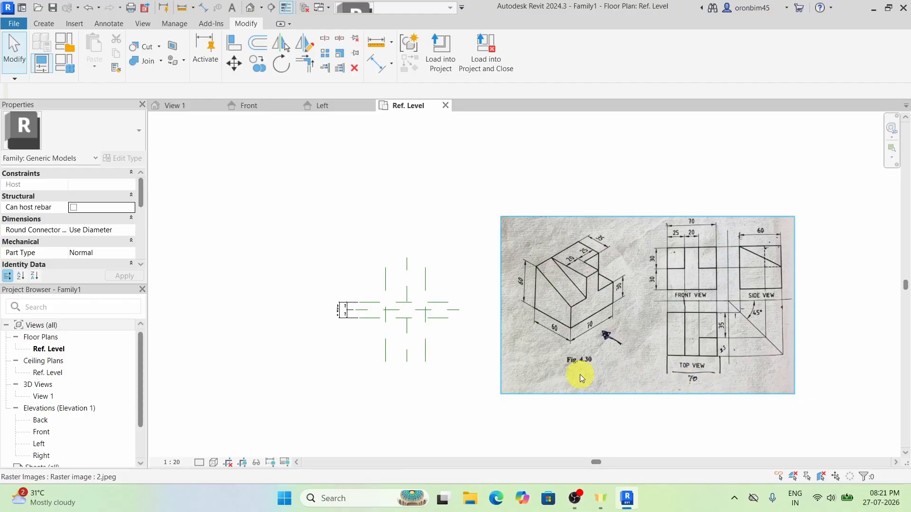
{"action": "scroll", "coordinate": [412, 335], "scroll_direction": "up", "scroll_amount": 3}
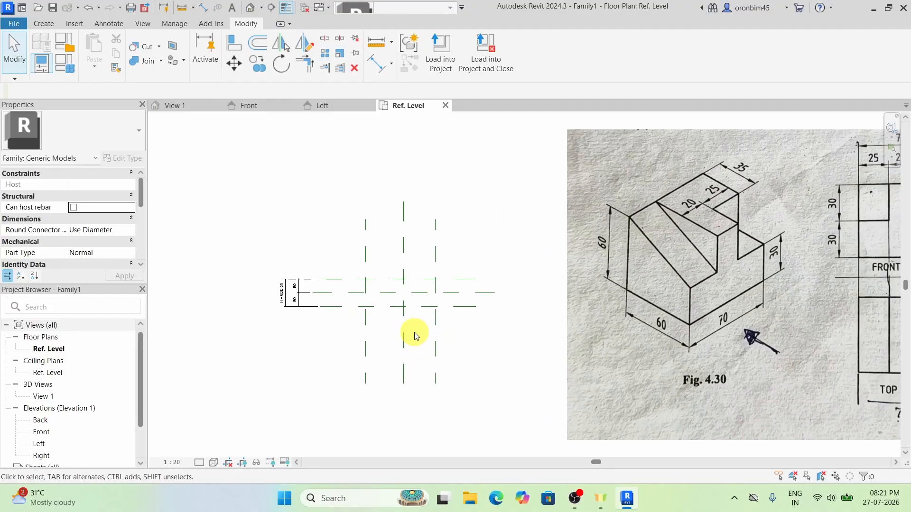
{"action": "key", "text": "d"}
{"action": "key", "text": "i"}
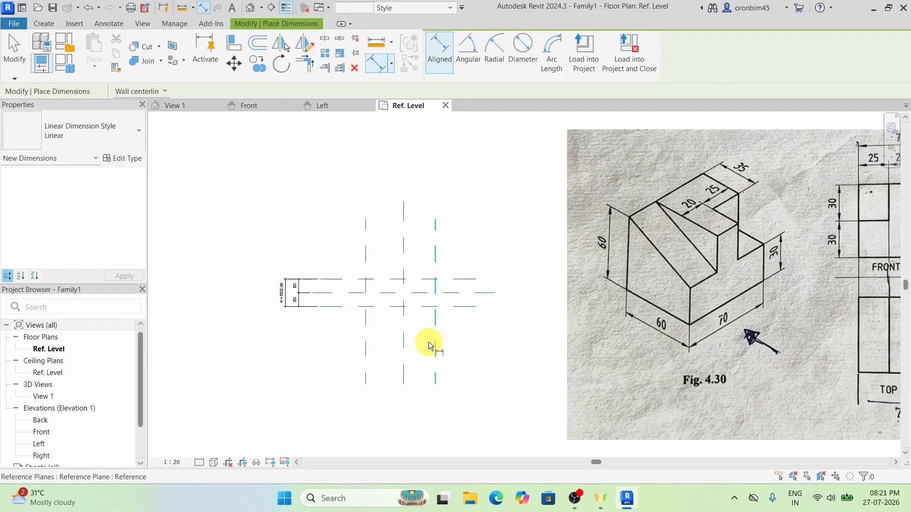
{"action": "left_click", "coordinate": [366, 251]}
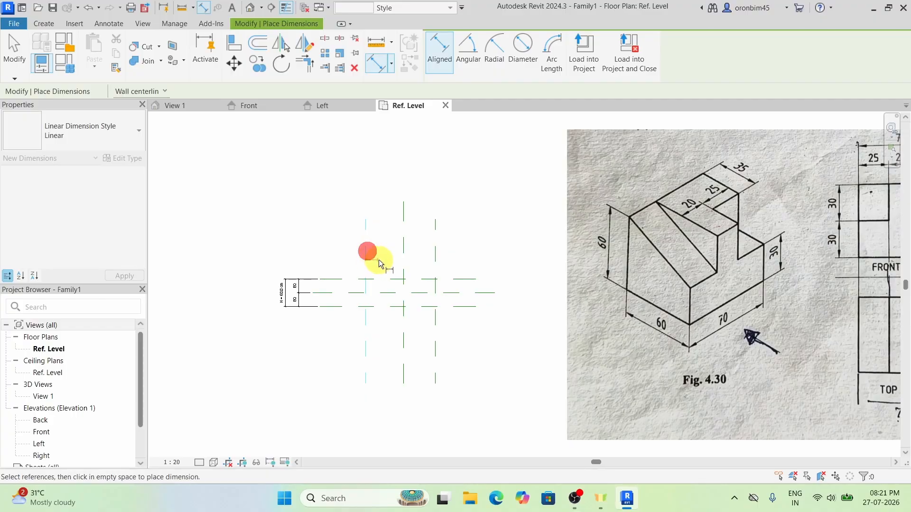
{"action": "left_click", "coordinate": [403, 259]}
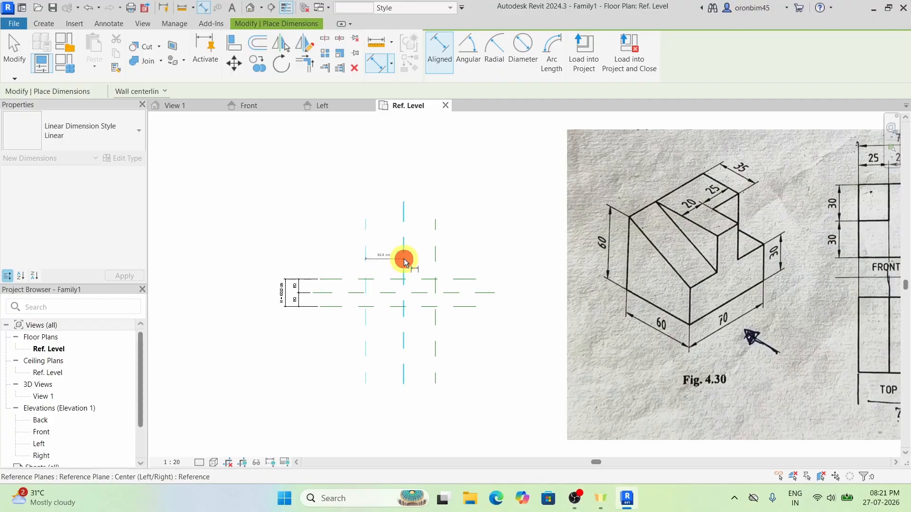
{"action": "left_click", "coordinate": [435, 260]}
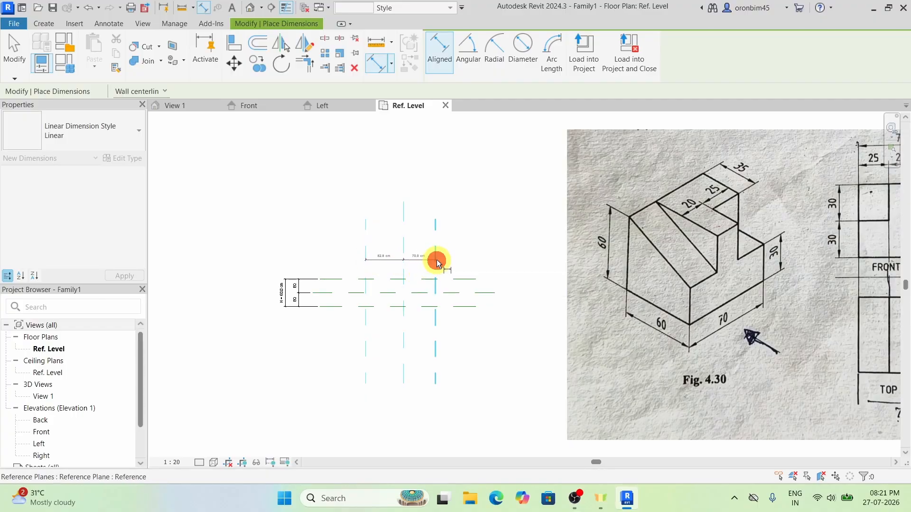
{"action": "left_click", "coordinate": [455, 243]}
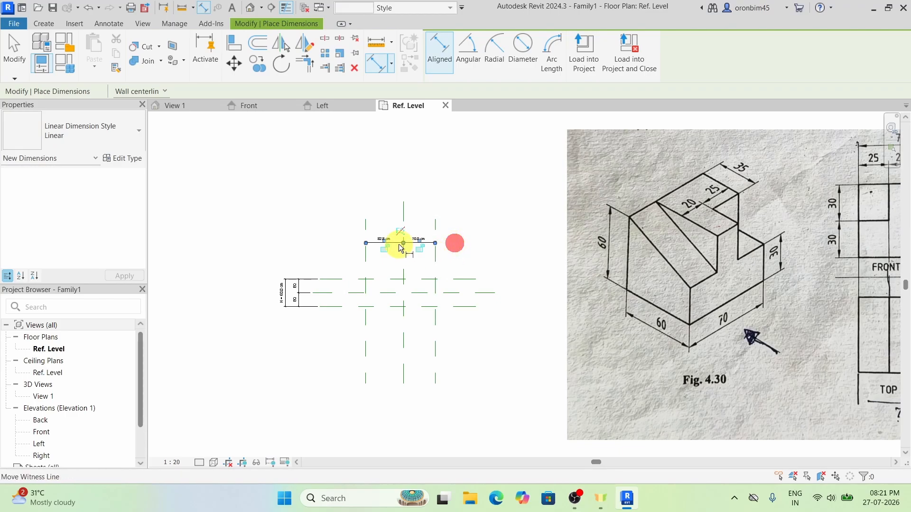
{"action": "scroll", "coordinate": [401, 240], "scroll_direction": "up", "scroll_amount": 2}
{"action": "scroll", "coordinate": [400, 240], "scroll_direction": "up", "scroll_amount": 2}
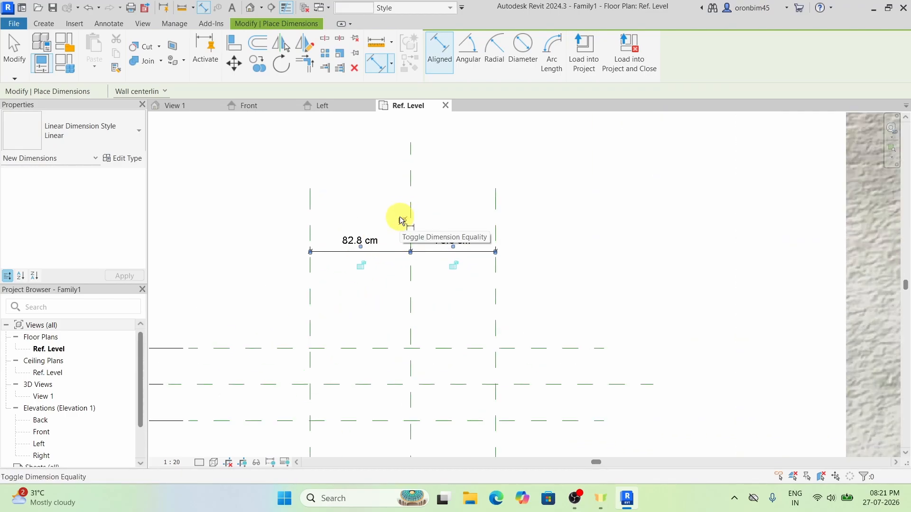
{"action": "left_click", "coordinate": [403, 223]}
{"action": "scroll", "coordinate": [403, 224], "scroll_direction": "down", "scroll_amount": 2}
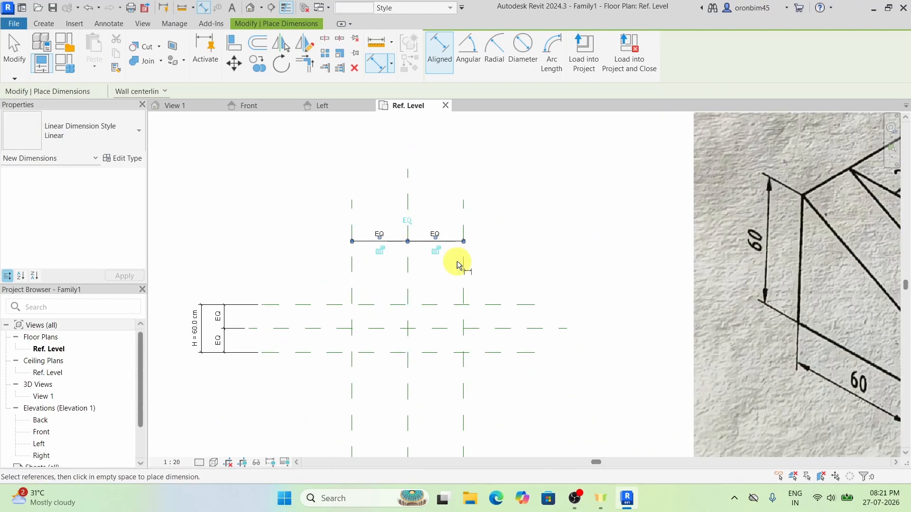
Add an overall aligned dimension between the two outer vertical reference planes, above the equality dimension string
{"action": "left_click", "coordinate": [351, 292]}
{"action": "left_click", "coordinate": [463, 287]}
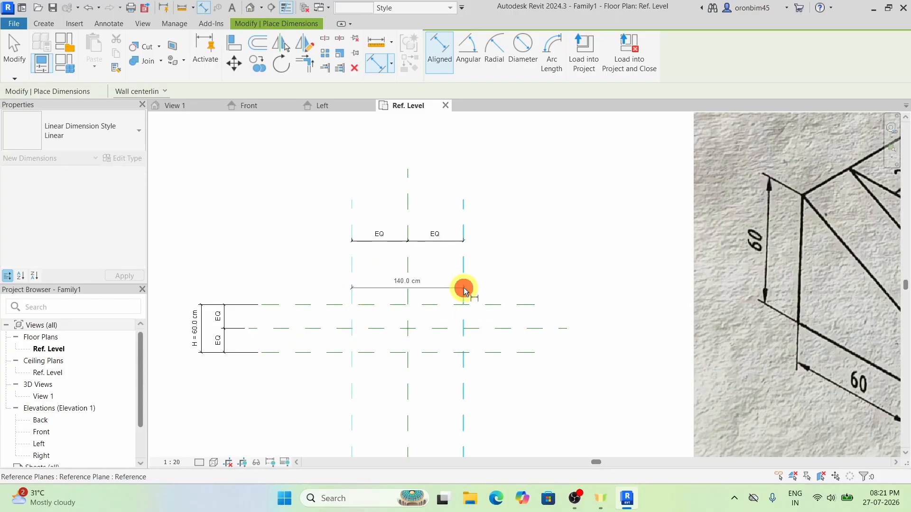
{"action": "left_click", "coordinate": [488, 214]}
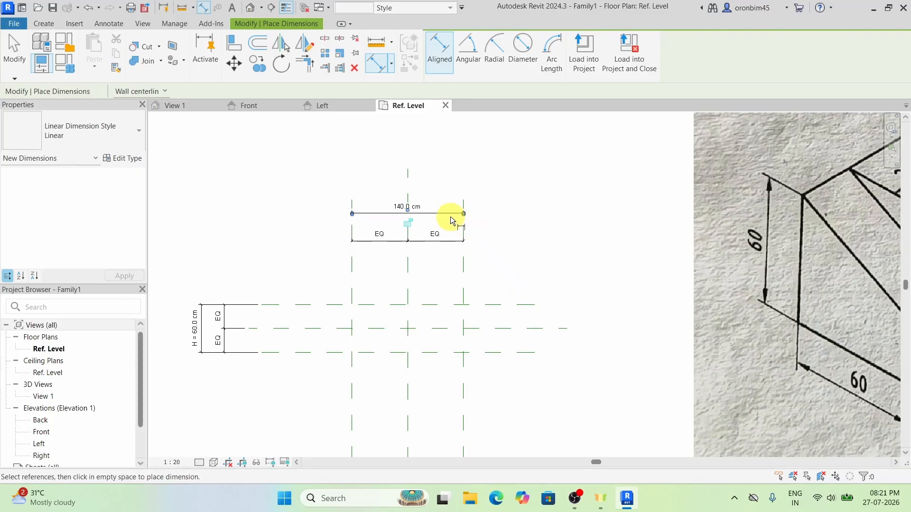
{"action": "key", "text": "Escape"}
{"action": "key", "text": "Escape"}
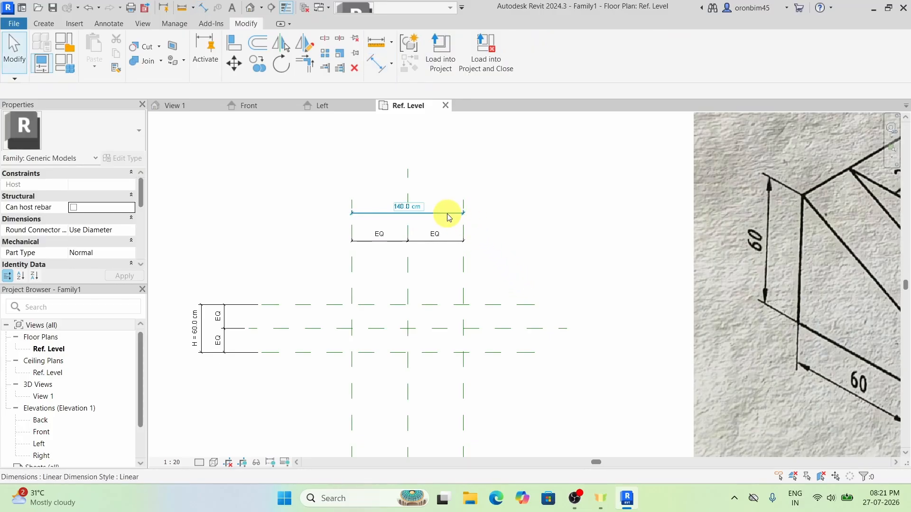
Label the overall dimension between the outer vertical reference planes with a new instance family parameter named L
{"action": "left_click", "coordinate": [447, 214]}
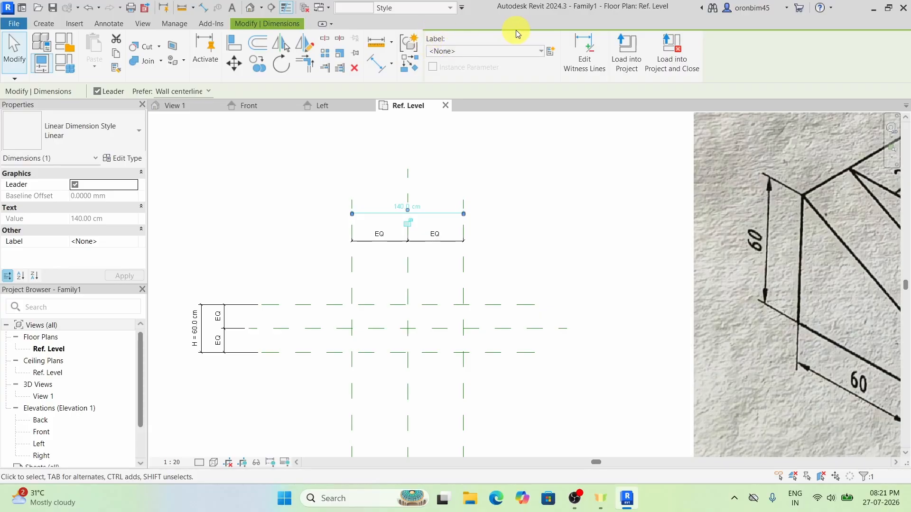
{"action": "left_click", "coordinate": [550, 52]}
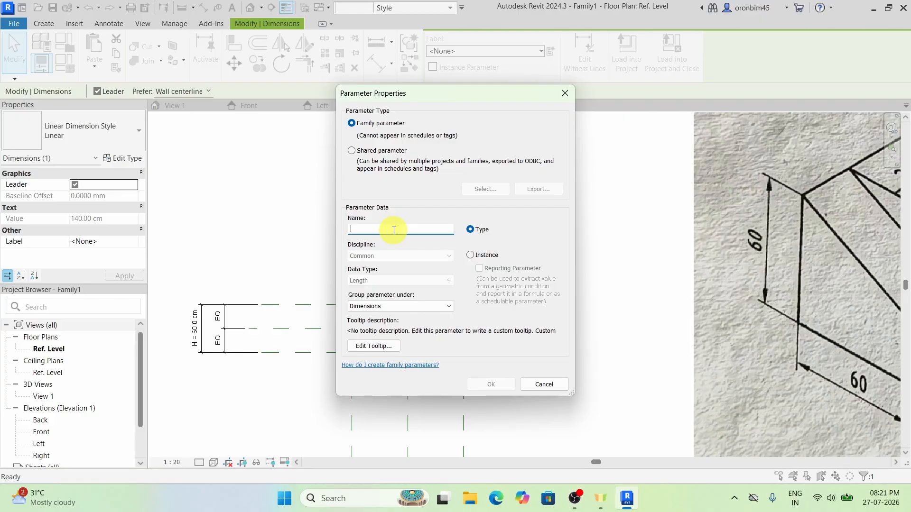
{"action": "left_click", "coordinate": [472, 256]}
{"action": "left_click", "coordinate": [497, 386]}
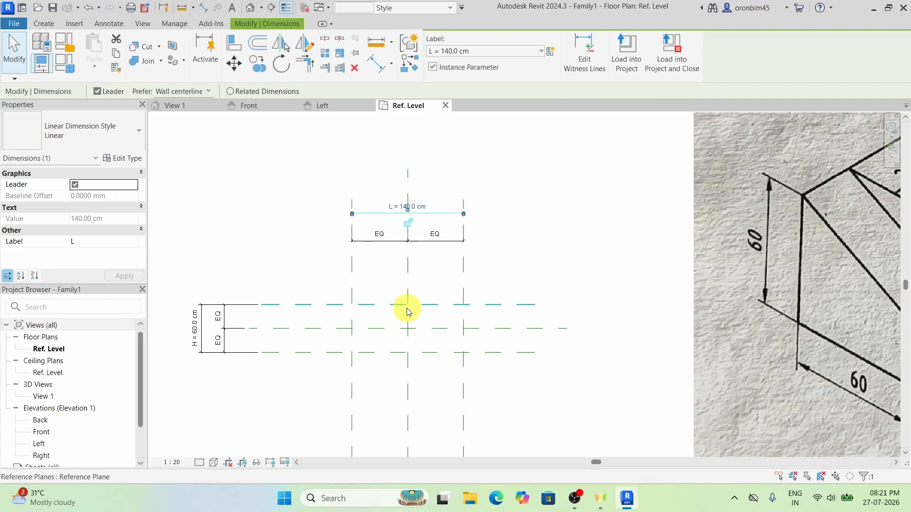
{"action": "left_click", "coordinate": [494, 255]}
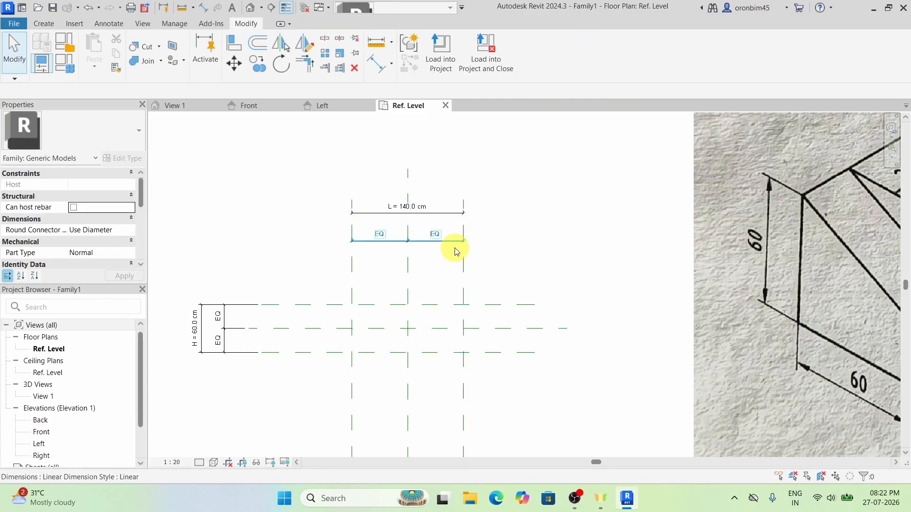
Set the L dimension between the outer vertical reference planes to 70 cm
{"action": "scroll", "coordinate": [375, 263], "scroll_direction": "down", "scroll_amount": 3}
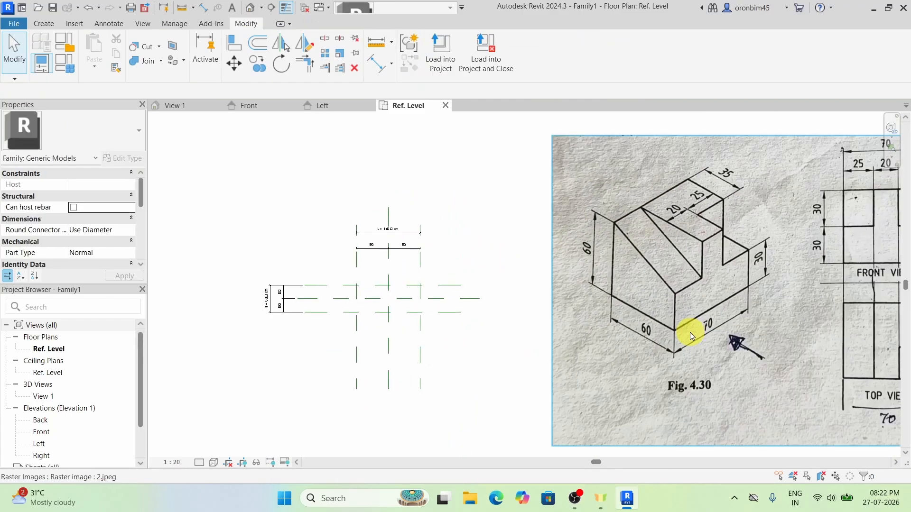
{"action": "scroll", "coordinate": [427, 264], "scroll_direction": "up", "scroll_amount": 1}
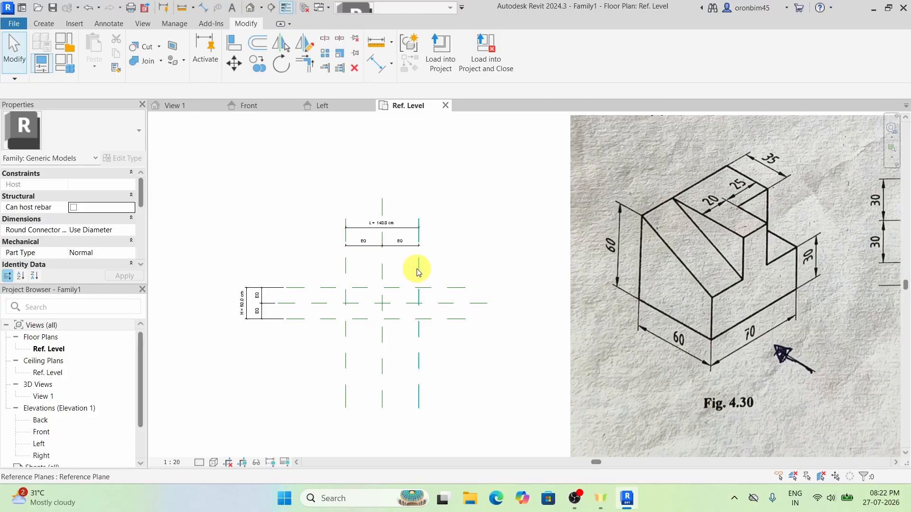
{"action": "left_click", "coordinate": [418, 268]}
{"action": "left_click", "coordinate": [390, 224]}
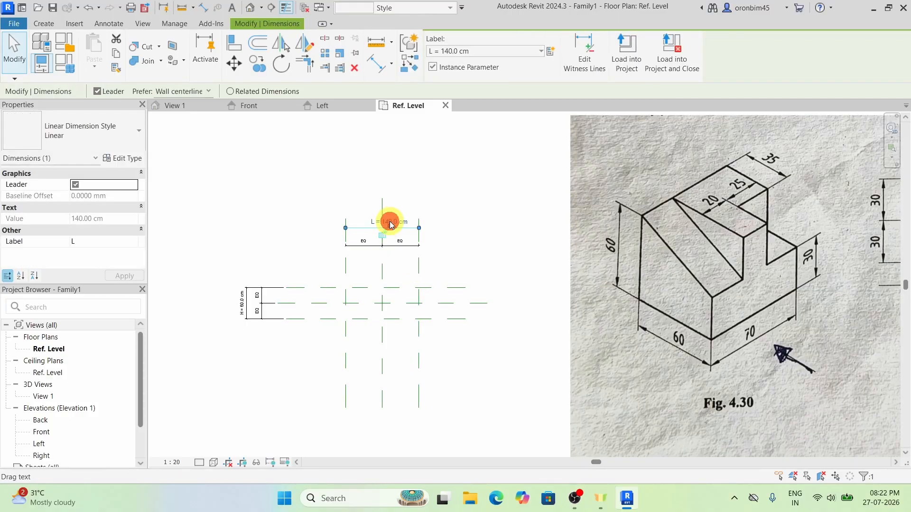
{"action": "scroll", "coordinate": [399, 223], "scroll_direction": "up", "scroll_amount": 3}
{"action": "left_click", "coordinate": [417, 229]}
{"action": "left_click", "coordinate": [401, 222]}
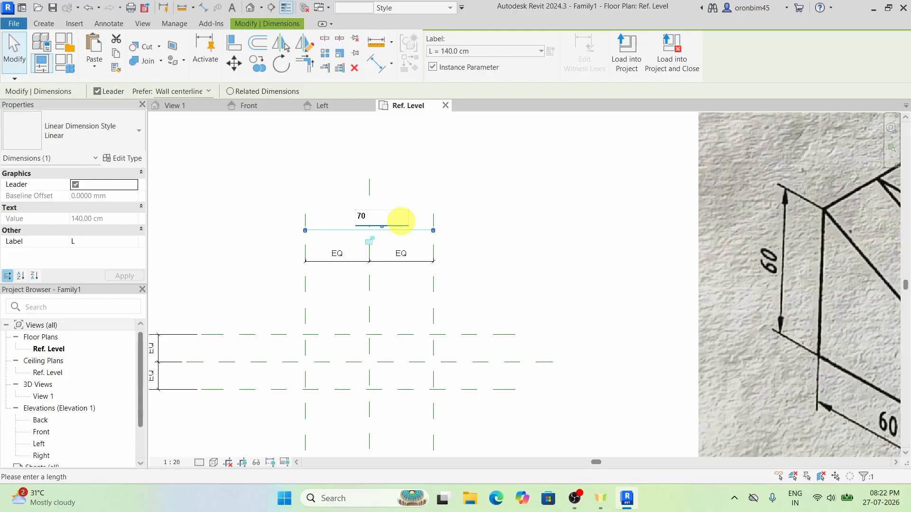
{"action": "key", "text": "Return"}
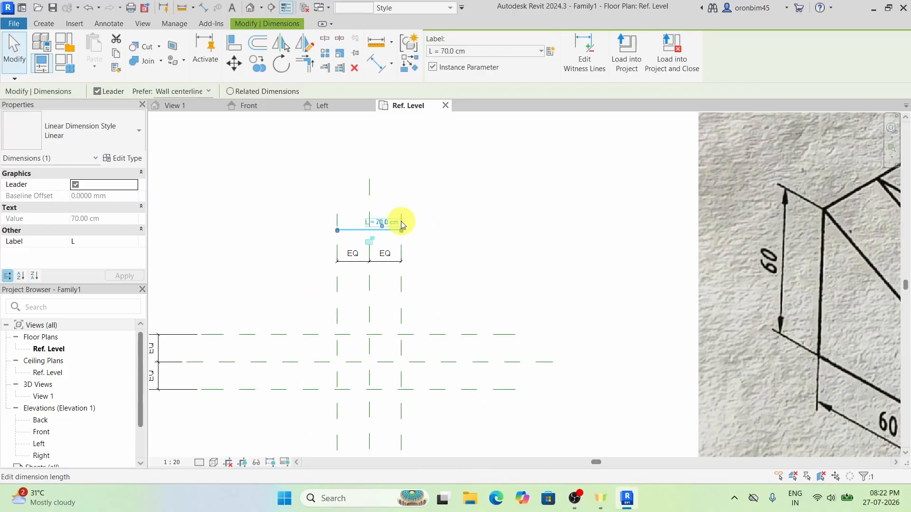
{"action": "scroll", "coordinate": [412, 260], "scroll_direction": "down", "scroll_amount": 2}
{"action": "key", "text": "Escape"}
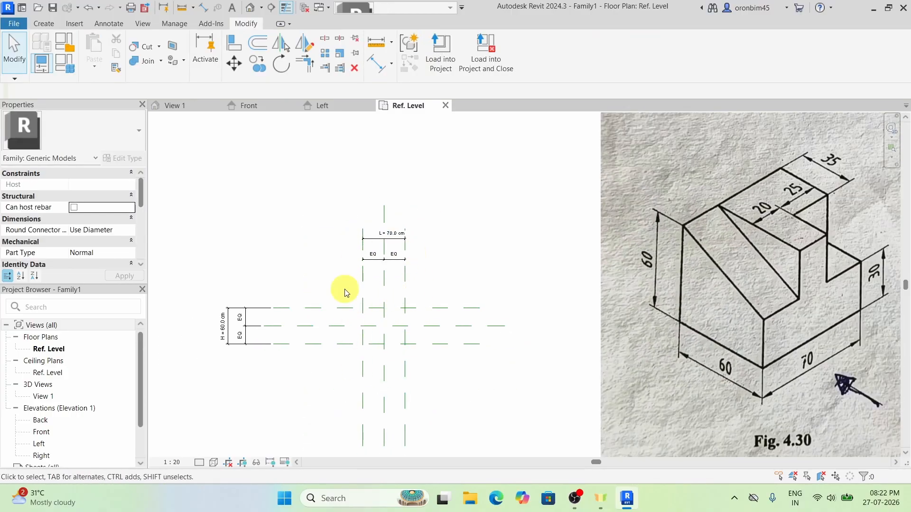
Draw a horizontal reference plane between the middle and lower horizontal planes, about 45 cm below the upper one
{"action": "scroll", "coordinate": [342, 257], "scroll_direction": "down", "scroll_amount": 1}
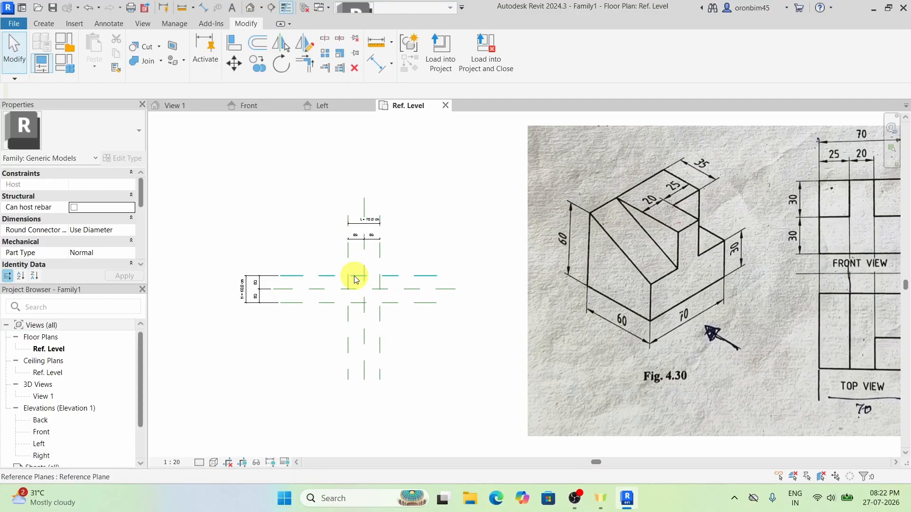
{"action": "scroll", "coordinate": [766, 347], "scroll_direction": "up", "scroll_amount": 2}
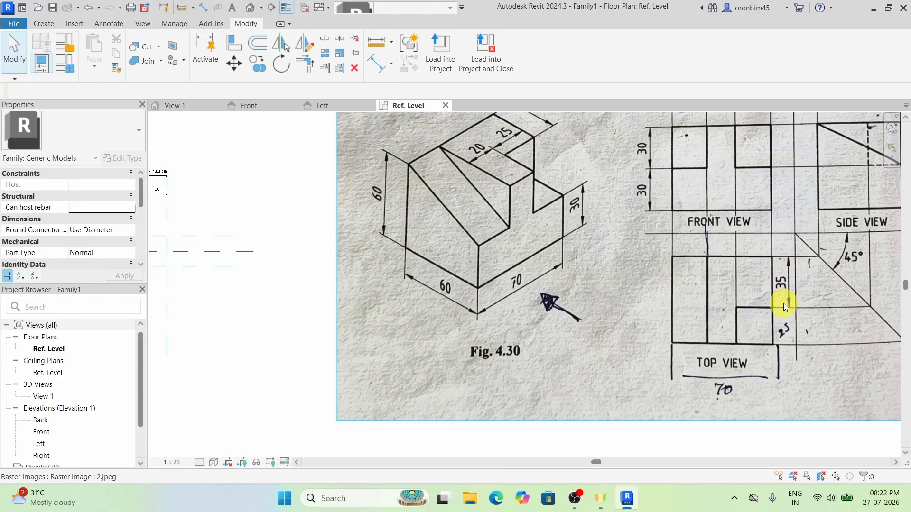
{"action": "scroll", "coordinate": [786, 323], "scroll_direction": "down", "scroll_amount": 2}
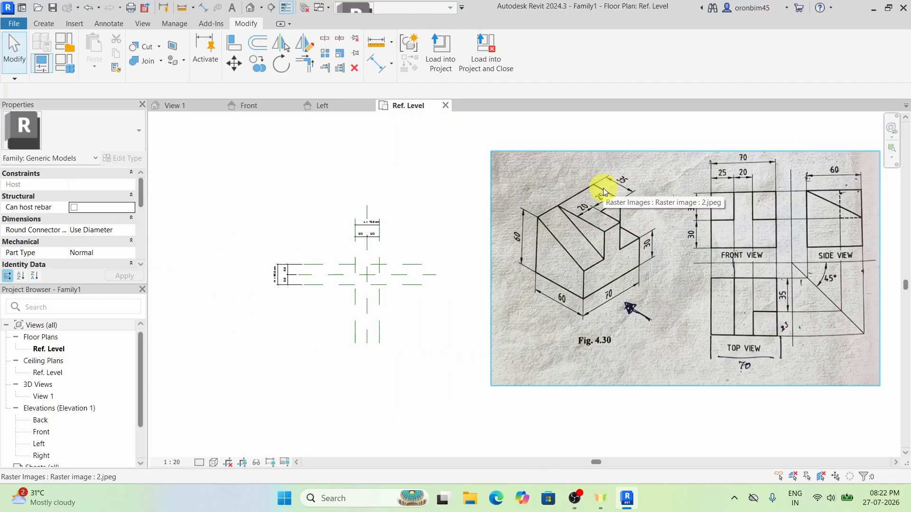
{"action": "scroll", "coordinate": [359, 288], "scroll_direction": "up", "scroll_amount": 2}
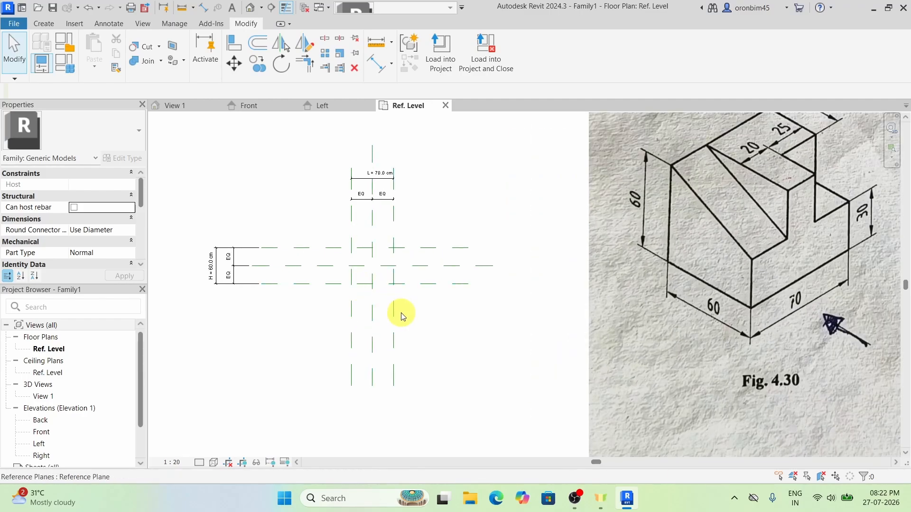
{"action": "key", "text": "r"}
{"action": "key", "text": "p"}
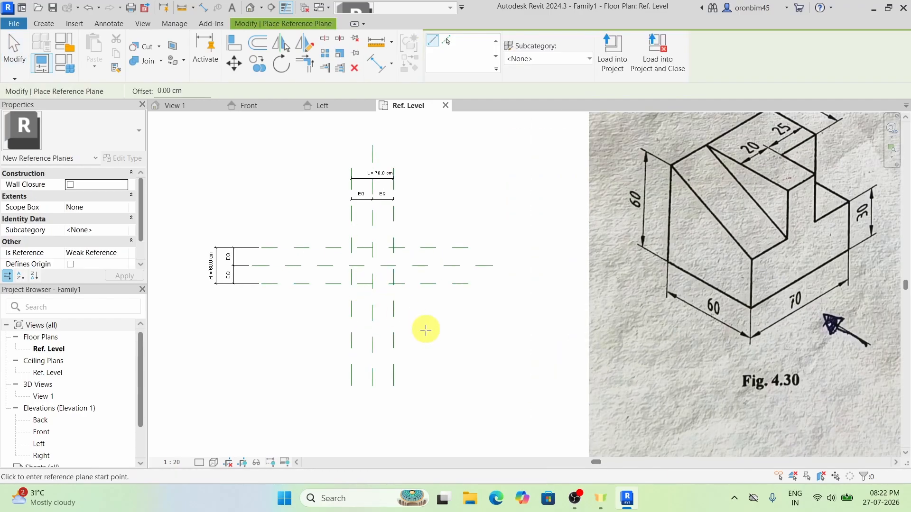
{"action": "scroll", "coordinate": [425, 327], "scroll_direction": "up", "scroll_amount": 2}
{"action": "left_click", "coordinate": [272, 256]}
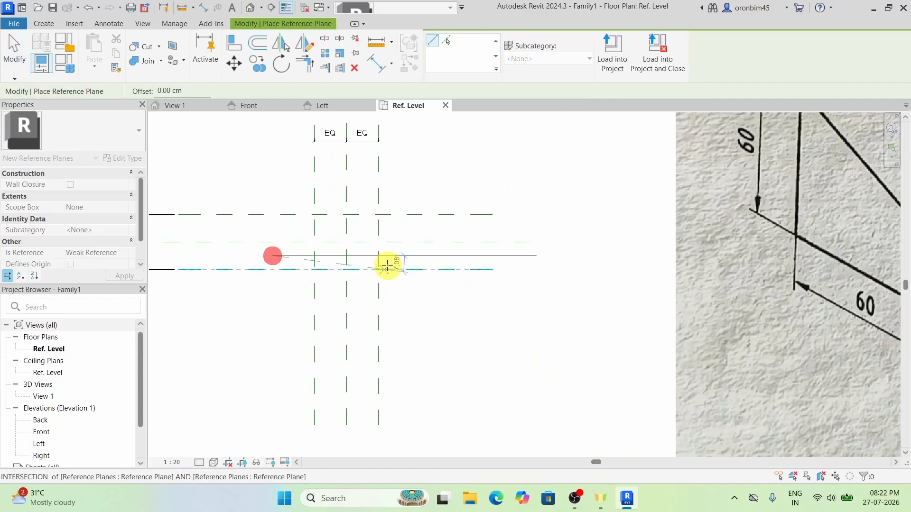
{"action": "left_click", "coordinate": [406, 256]}
{"action": "key", "text": "Escape"}
{"action": "key", "text": "Escape"}
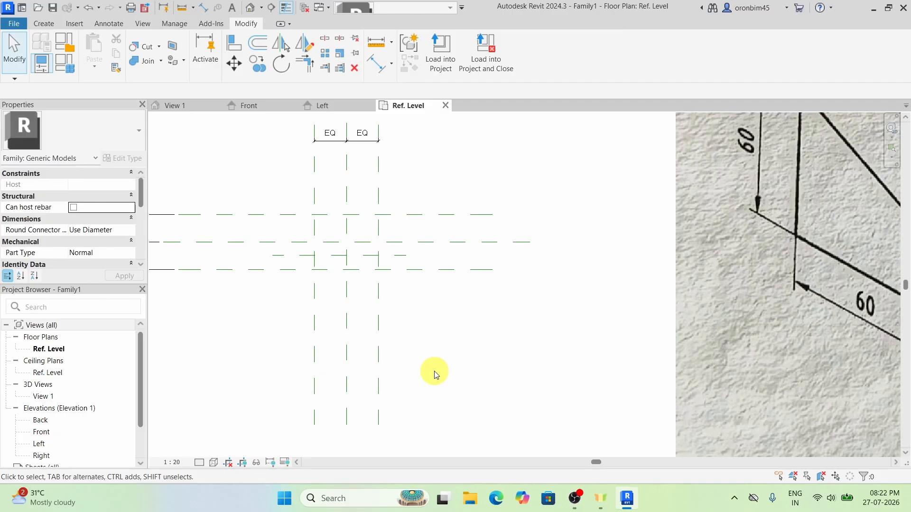
Add an aligned dimension from the upper horizontal reference plane to the short new reference plane
{"action": "key", "text": "d"}
{"action": "key", "text": "i"}
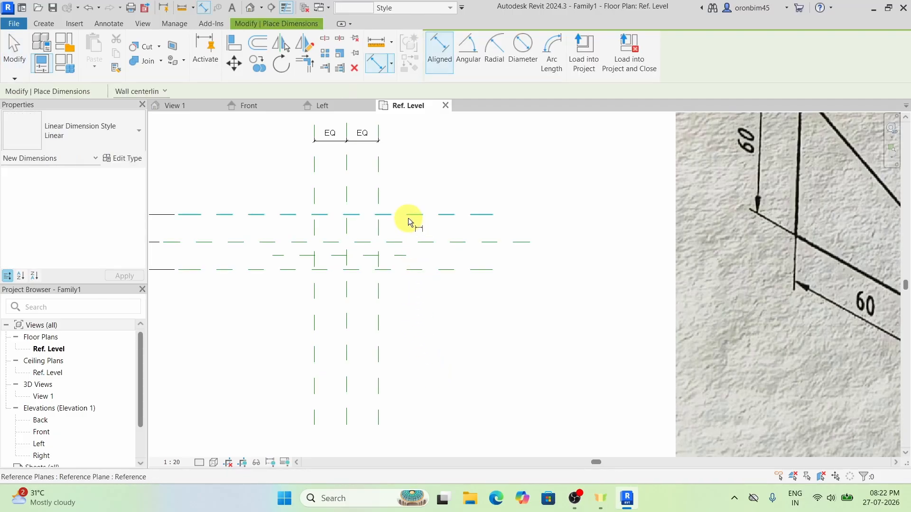
{"action": "left_click", "coordinate": [407, 216]}
{"action": "left_click", "coordinate": [393, 255]}
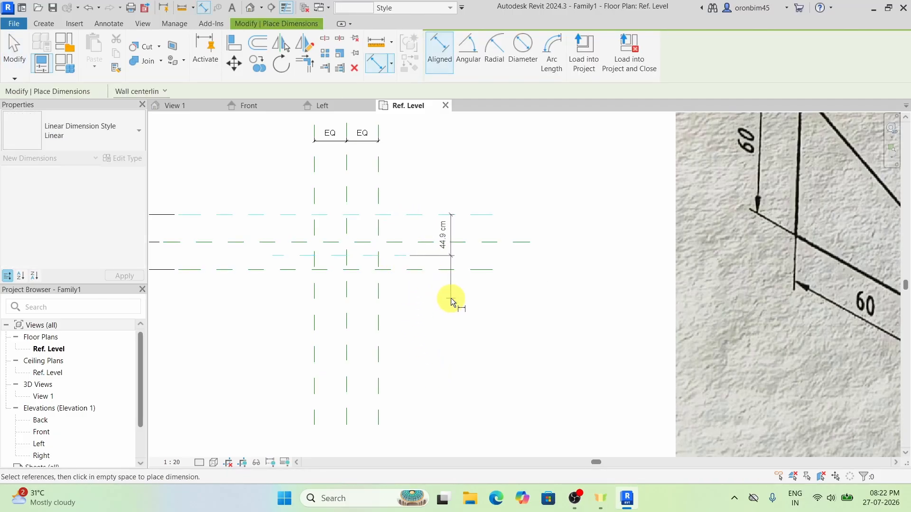
{"action": "left_click", "coordinate": [450, 298]}
{"action": "key", "text": "Escape"}
{"action": "scroll", "coordinate": [454, 325], "scroll_direction": "down", "scroll_amount": 2}
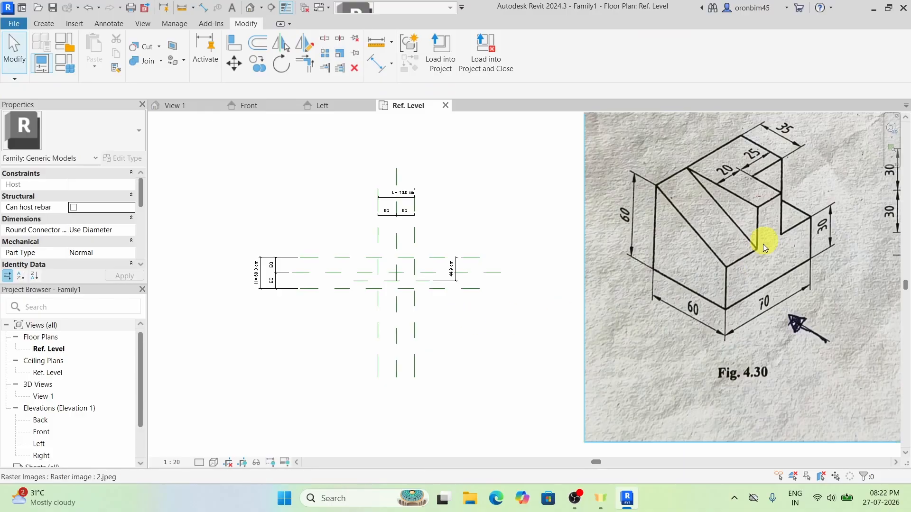
Set the distance from the upper horizontal reference plane to the short reference plane to 35 cm
{"action": "scroll", "coordinate": [402, 283], "scroll_direction": "up", "scroll_amount": 3}
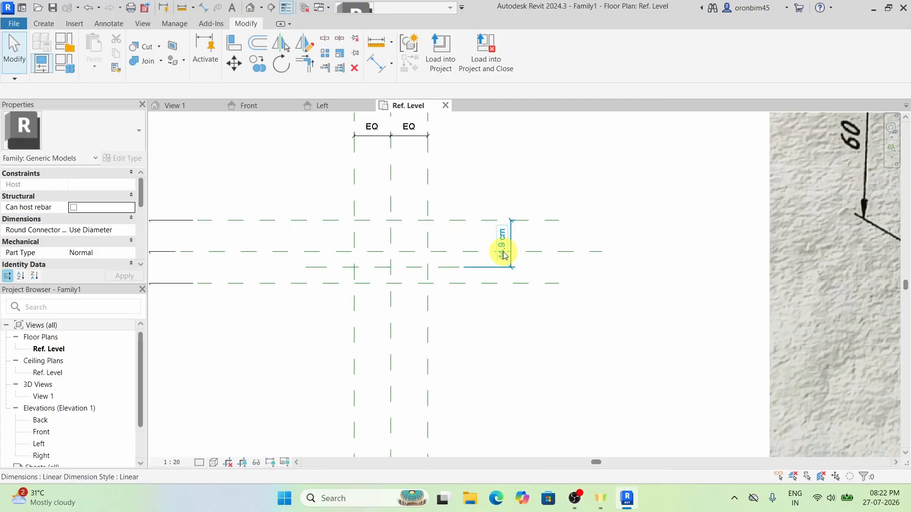
{"action": "left_click", "coordinate": [445, 268]}
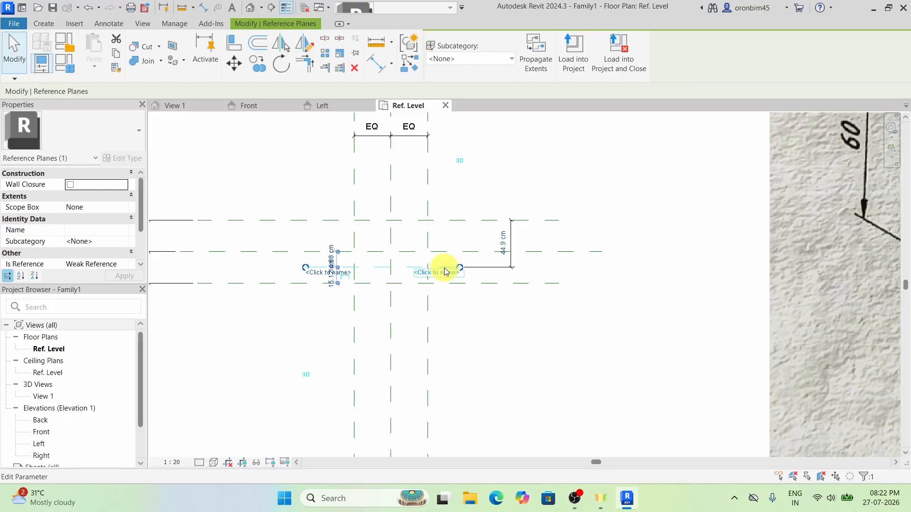
{"action": "key", "text": "Escape"}
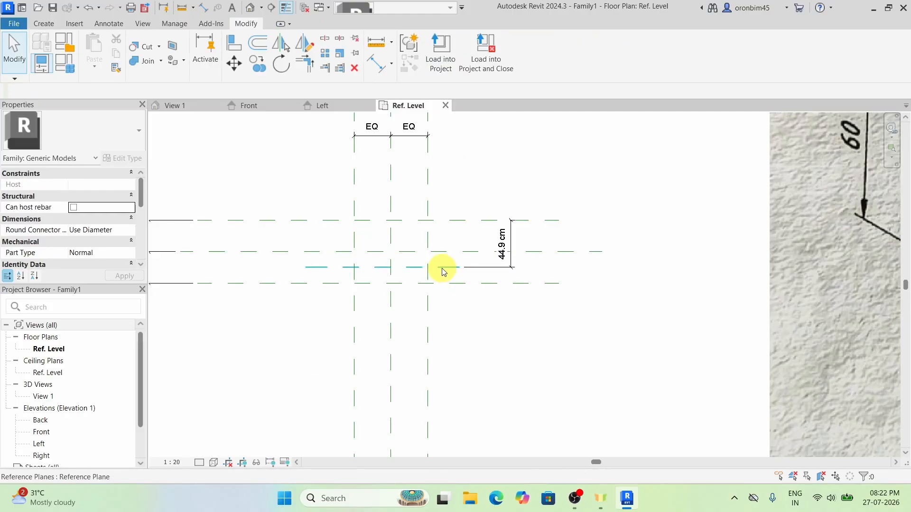
{"action": "left_click", "coordinate": [442, 270]}
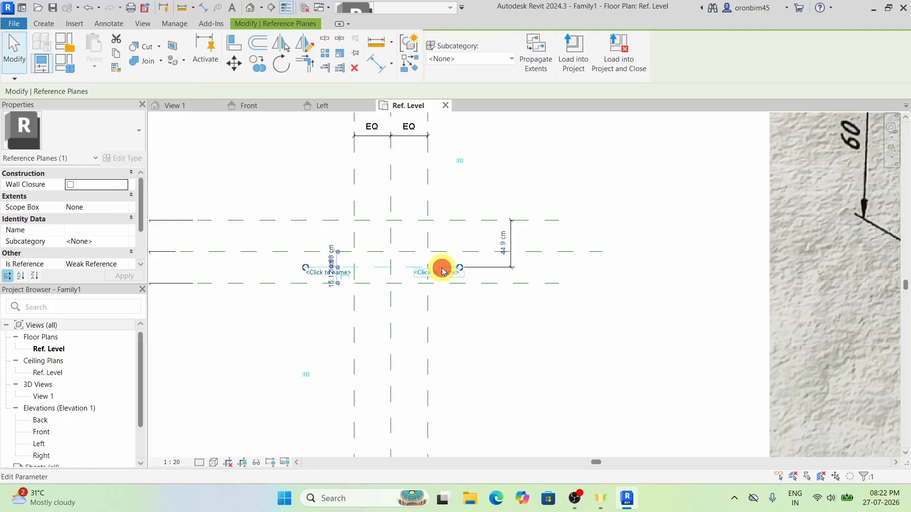
{"action": "left_click", "coordinate": [502, 244]}
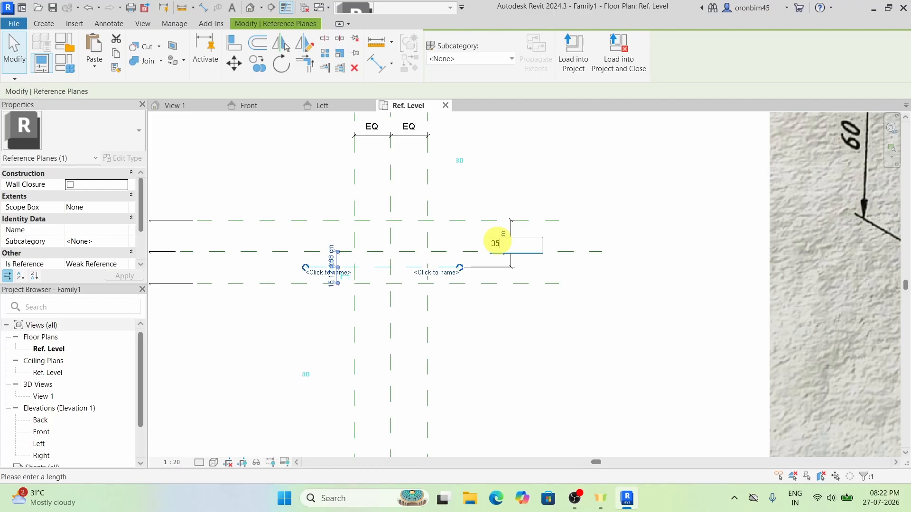
{"action": "key", "text": "Return"}
{"action": "key", "text": "Escape"}
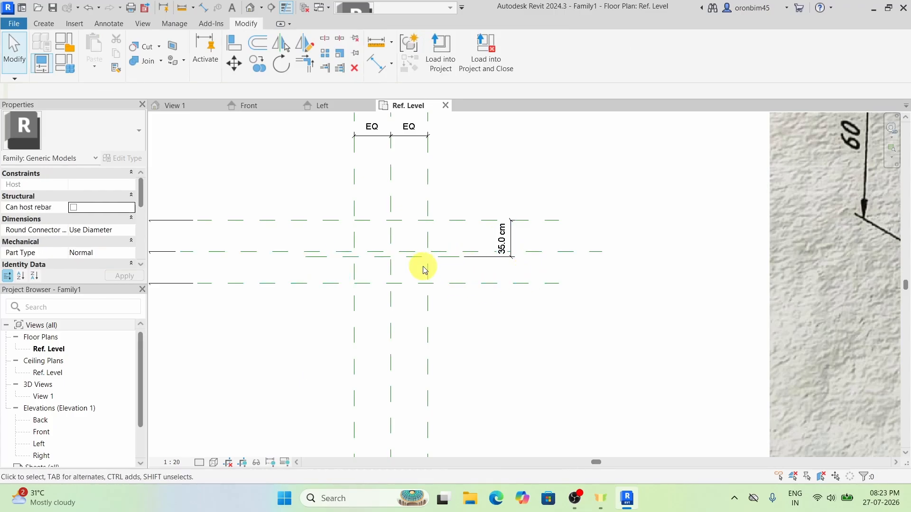
Move the 35 cm dimension line closer to the outer vertical reference plane
{"action": "scroll", "coordinate": [490, 237], "scroll_direction": "down", "scroll_amount": 3}
{"action": "scroll", "coordinate": [490, 258], "scroll_direction": "up", "scroll_amount": 4}
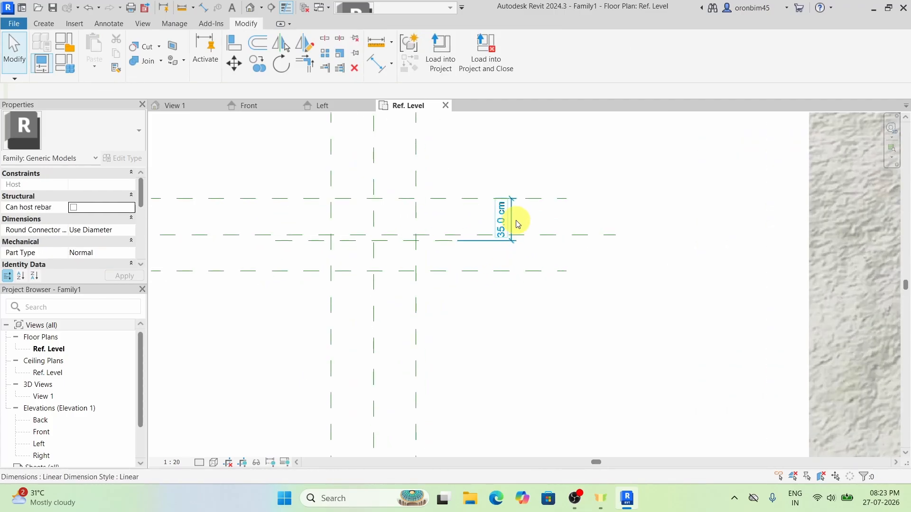
{"action": "left_click_drag", "start_coordinate": [512, 220], "coordinate": [459, 220]}
{"action": "left_click", "coordinate": [559, 336]}
{"action": "scroll", "coordinate": [437, 257], "scroll_direction": "down", "scroll_amount": 3}
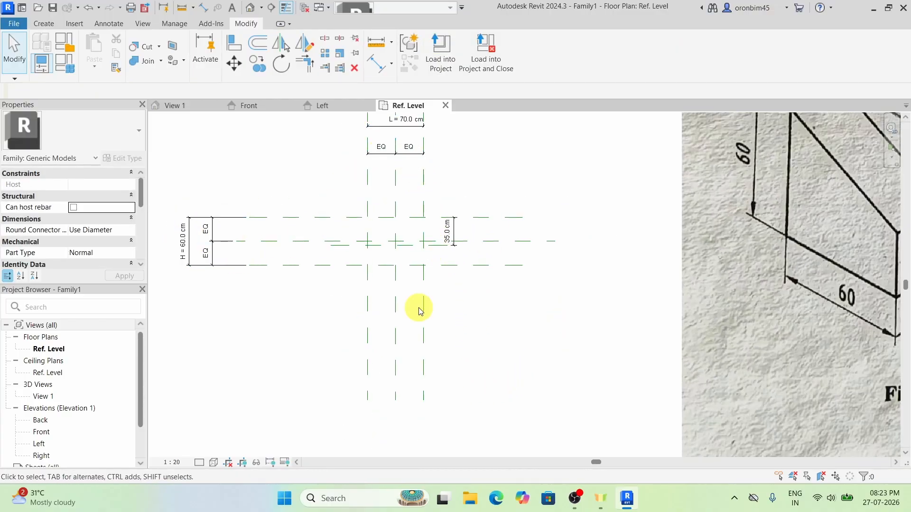
Copy the raster image 2.jpeg from the Ref. Level plan into the Right elevation, beside the reference planes
{"action": "scroll", "coordinate": [358, 292], "scroll_direction": "down", "scroll_amount": 3}
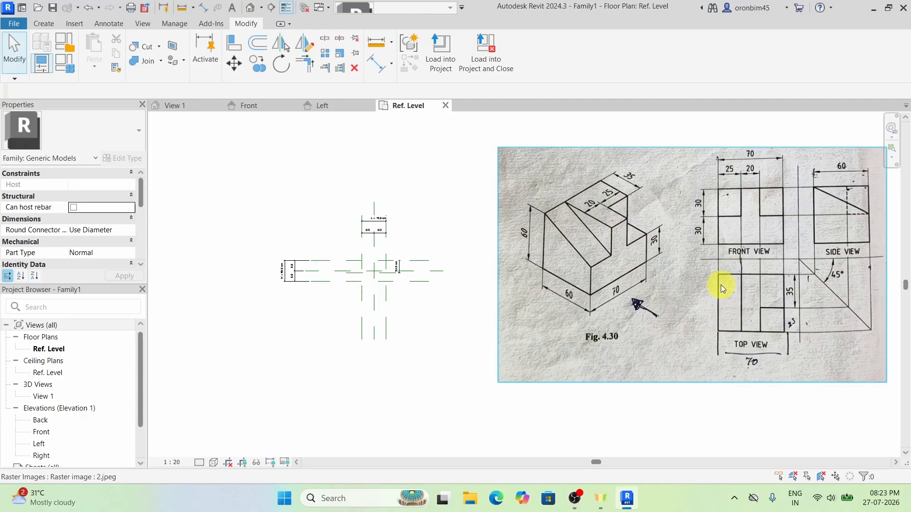
{"action": "double_click", "coordinate": [42, 456]}
{"action": "scroll", "coordinate": [312, 223], "scroll_direction": "down", "scroll_amount": 3}
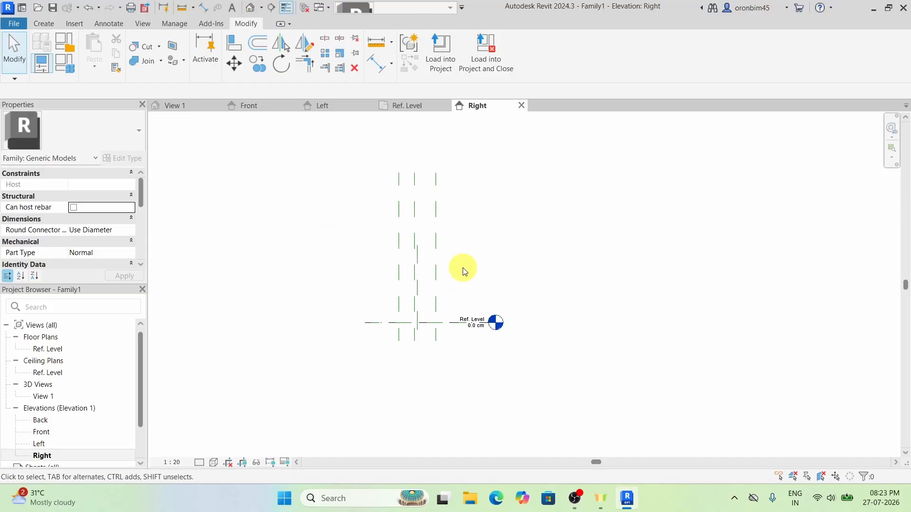
{"action": "left_click", "coordinate": [407, 105]}
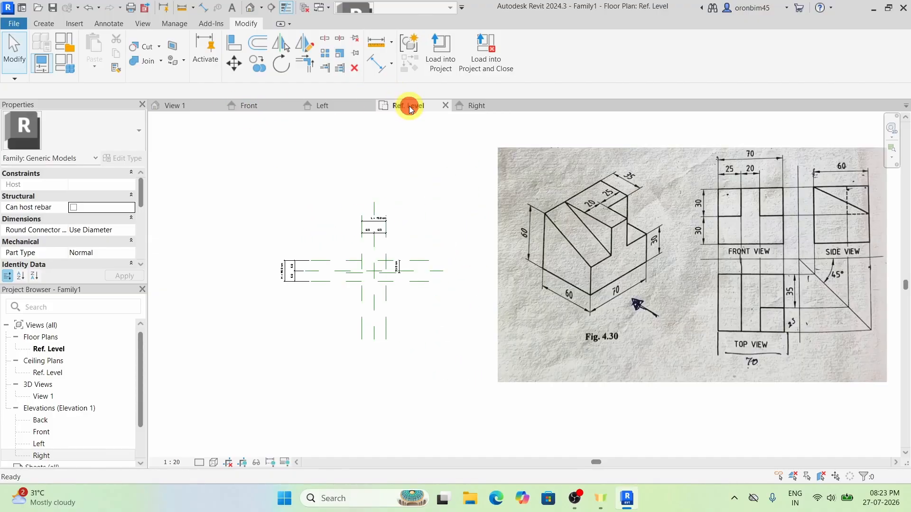
{"action": "left_click", "coordinate": [634, 250]}
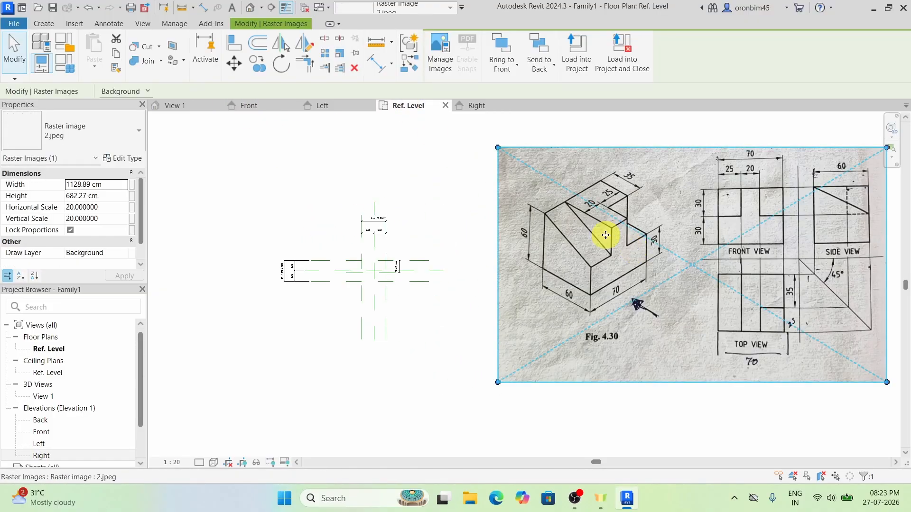
{"action": "left_click", "coordinate": [479, 107]}
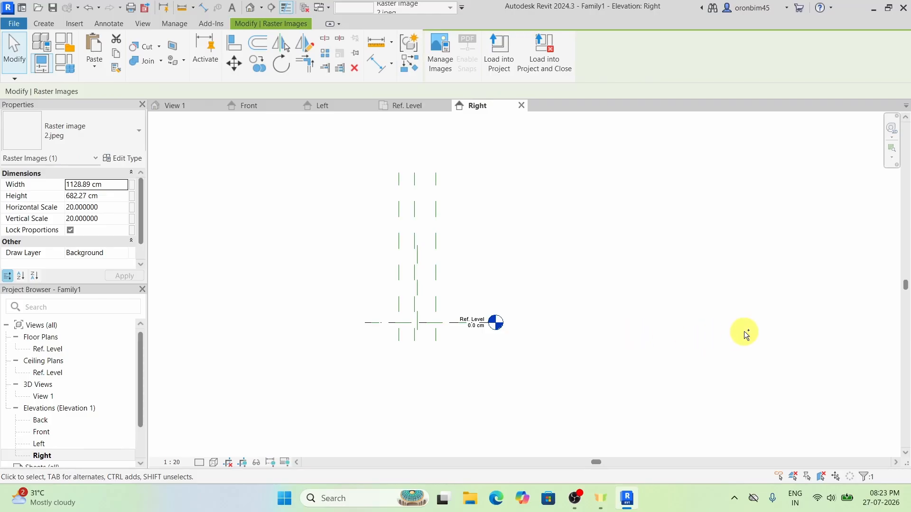
{"action": "key", "text": "ctrl+v"}
{"action": "scroll", "coordinate": [668, 322], "scroll_direction": "down", "scroll_amount": 3}
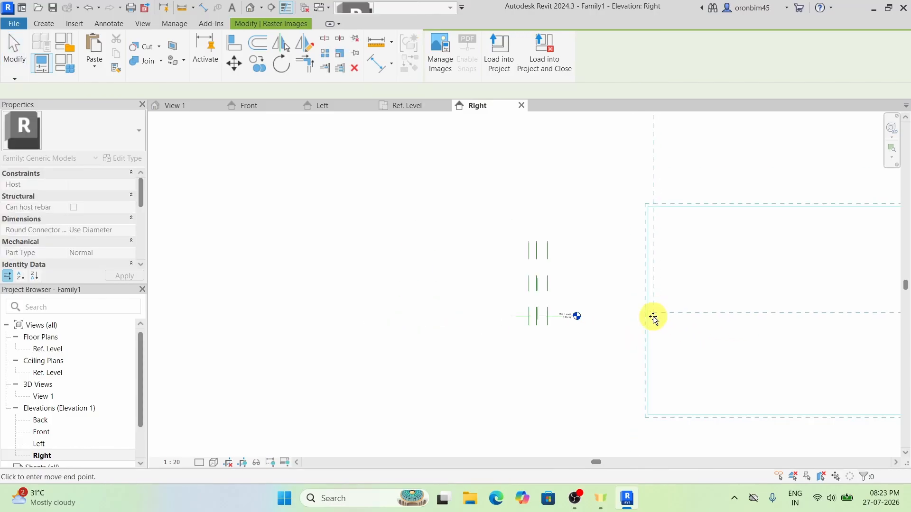
{"action": "left_click", "coordinate": [601, 403]}
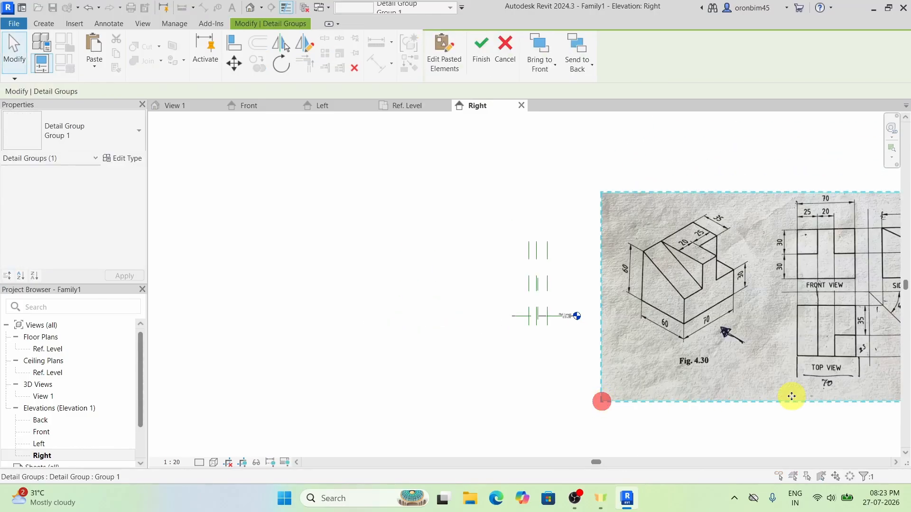
{"action": "middle_click_drag", "start_coordinate": [769, 372], "coordinate": [670, 372]}
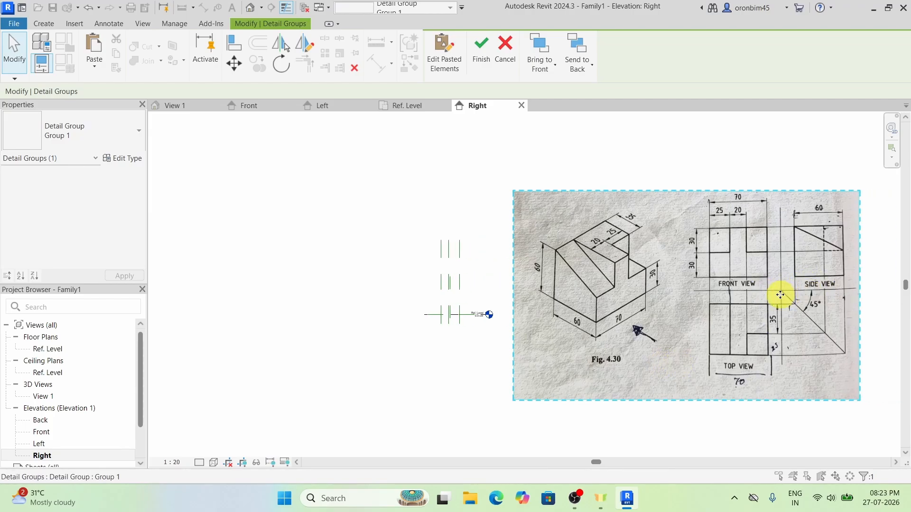
{"action": "scroll", "coordinate": [457, 318], "scroll_direction": "up", "scroll_amount": 2}
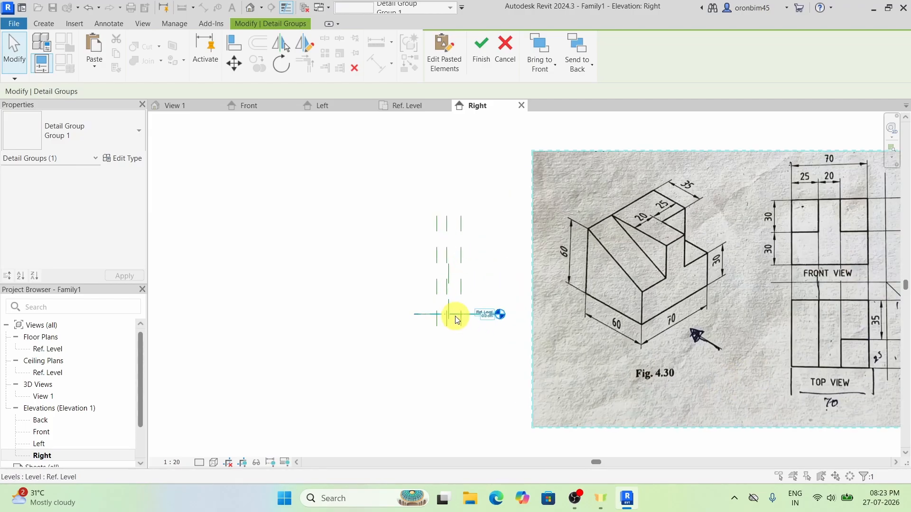
{"action": "scroll", "coordinate": [442, 308], "scroll_direction": "down", "scroll_amount": 3}
{"action": "scroll", "coordinate": [474, 299], "scroll_direction": "up", "scroll_amount": 2}
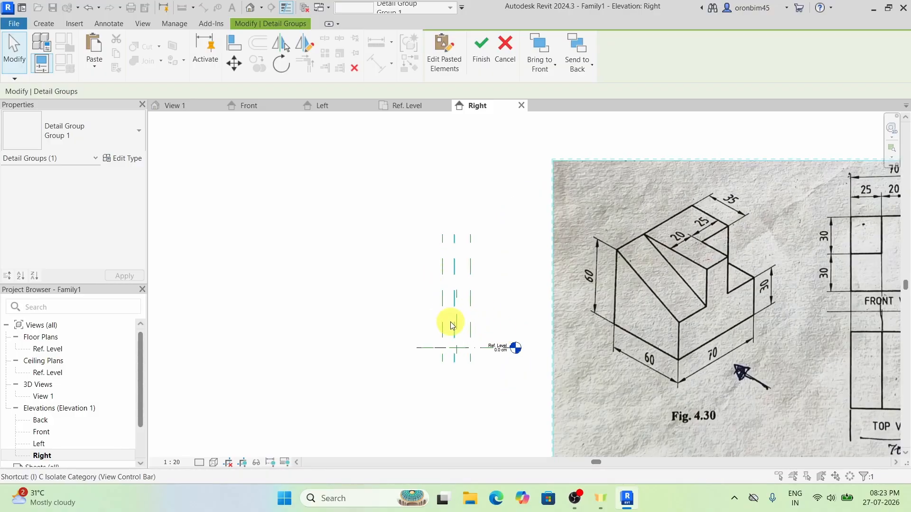
{"action": "left_click", "coordinate": [487, 311]}
Add an aligned dimension between the two outer vertical reference planes in the Right elevation, above the reference level
{"action": "key", "text": "d"}
{"action": "key", "text": "i"}
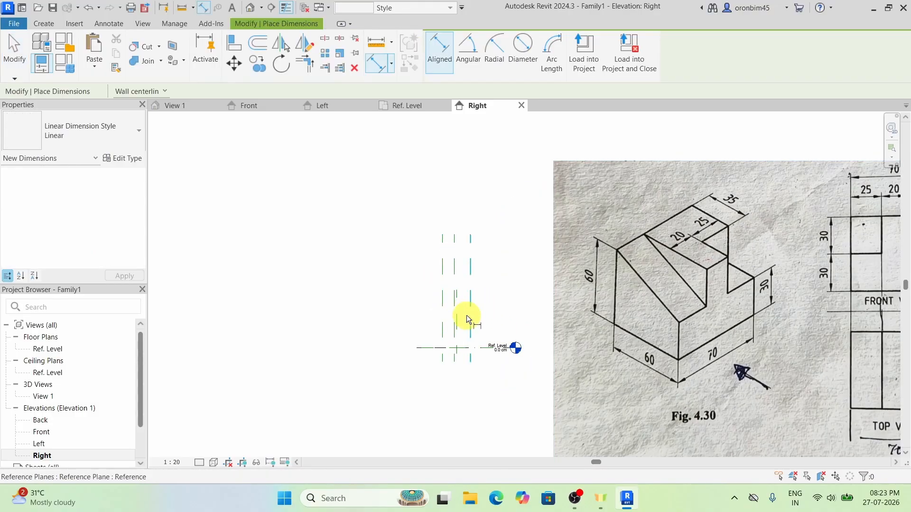
{"action": "scroll", "coordinate": [466, 315], "scroll_direction": "up", "scroll_amount": 2}
{"action": "left_click", "coordinate": [430, 326]}
{"action": "left_click", "coordinate": [472, 325]}
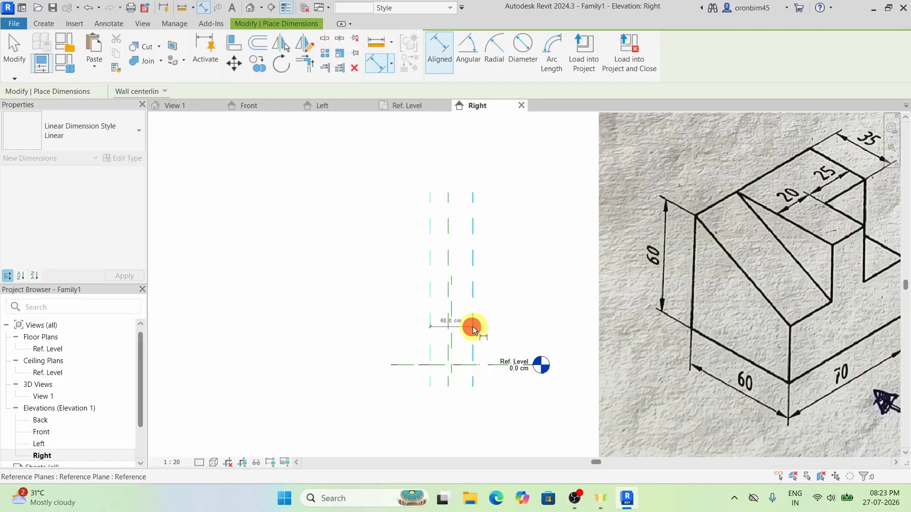
{"action": "left_click", "coordinate": [497, 297]}
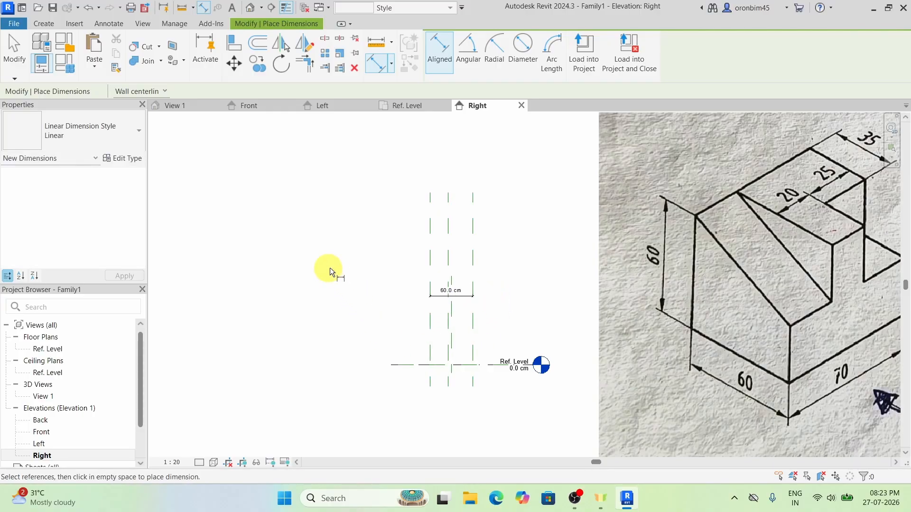
Draw a horizontal reference plane across the vertical planes in the Right elevation, between the reference level and the dimension line
{"action": "scroll", "coordinate": [332, 265], "scroll_direction": "down", "scroll_amount": 2}
{"action": "scroll", "coordinate": [603, 276], "scroll_direction": "down", "scroll_amount": 1}
{"action": "scroll", "coordinate": [807, 266], "scroll_direction": "up", "scroll_amount": 1}
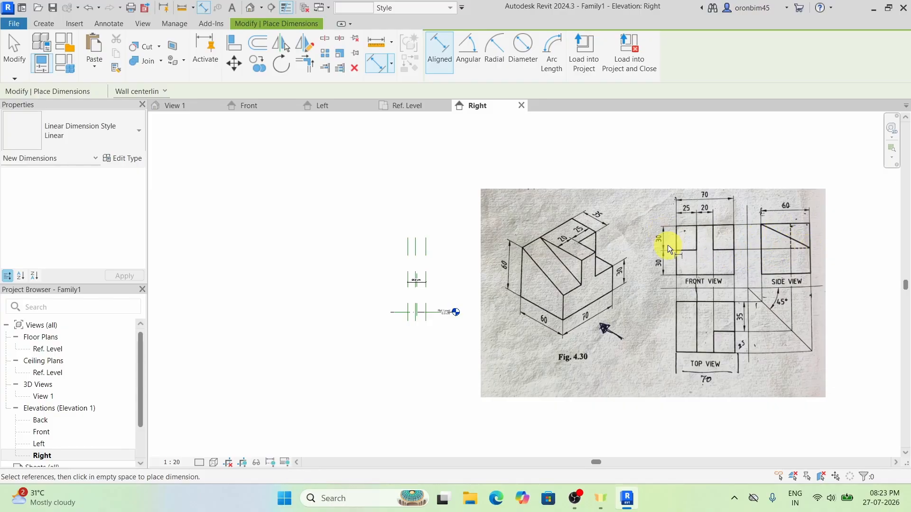
{"action": "scroll", "coordinate": [469, 301], "scroll_direction": "up", "scroll_amount": 3}
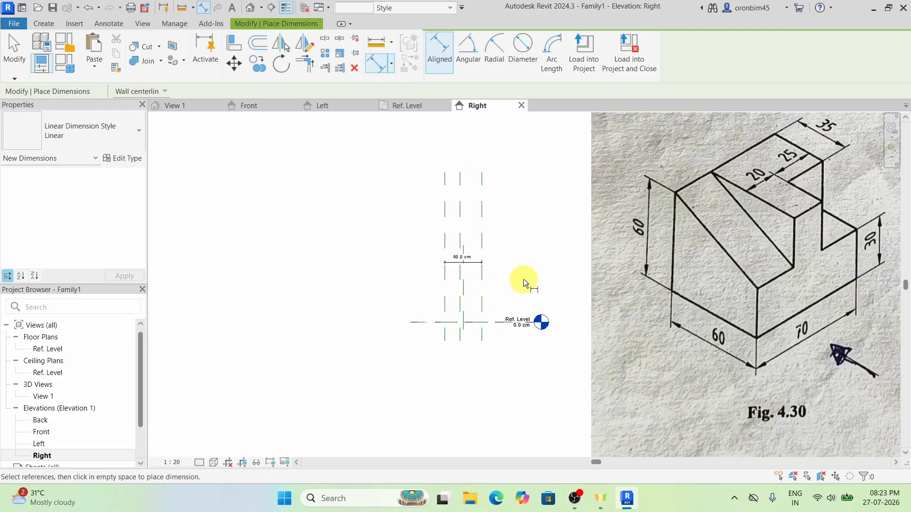
{"action": "key", "text": "r"}
{"action": "key", "text": "p"}
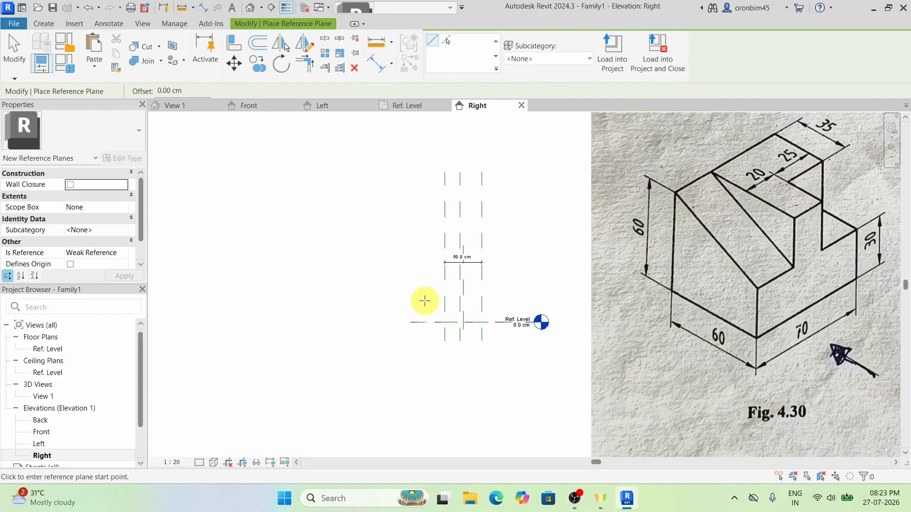
{"action": "left_click", "coordinate": [420, 298]}
{"action": "left_click", "coordinate": [518, 297]}
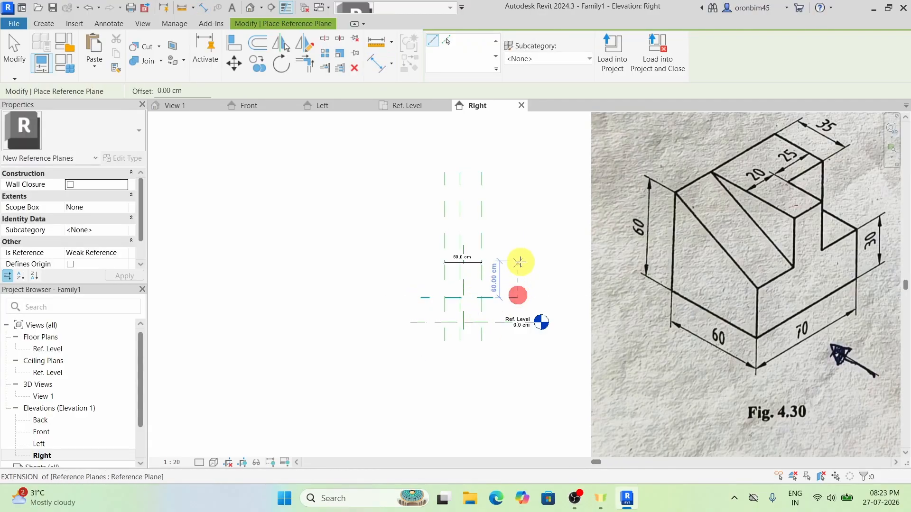
Add an aligned dimension between the reference level and the horizontal reference plane above it in the Right elevation
{"action": "key", "text": "Escape"}
{"action": "key", "text": "Escape"}
{"action": "scroll", "coordinate": [447, 271], "scroll_direction": "down", "scroll_amount": 2}
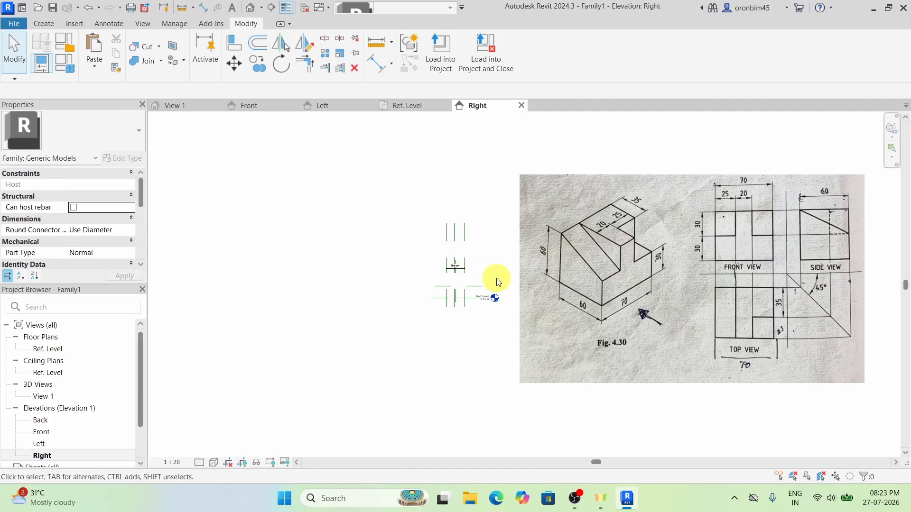
{"action": "scroll", "coordinate": [498, 283], "scroll_direction": "up", "scroll_amount": 2}
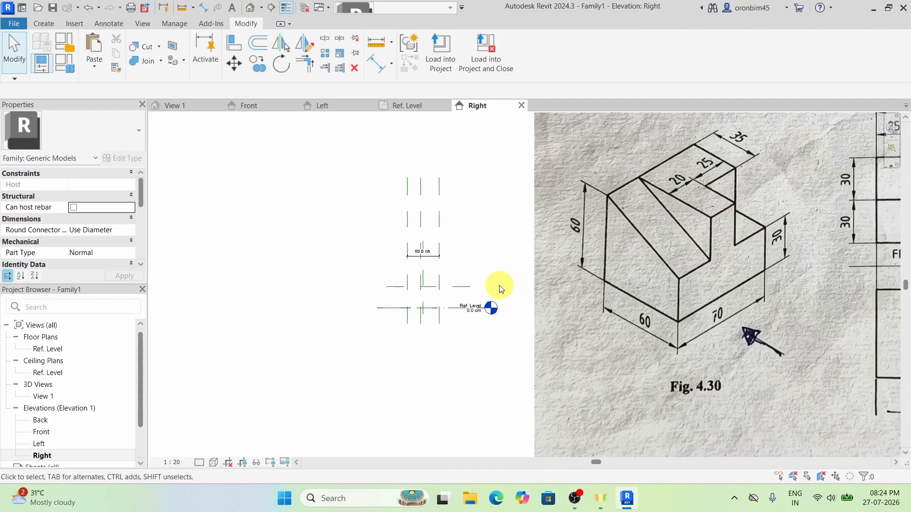
{"action": "scroll", "coordinate": [475, 279], "scroll_direction": "down", "scroll_amount": 1}
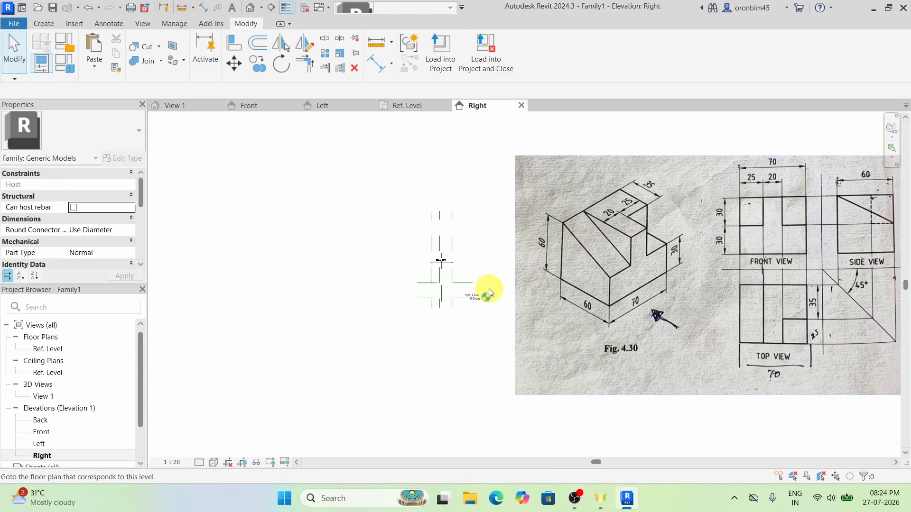
{"action": "scroll", "coordinate": [484, 292], "scroll_direction": "up", "scroll_amount": 2}
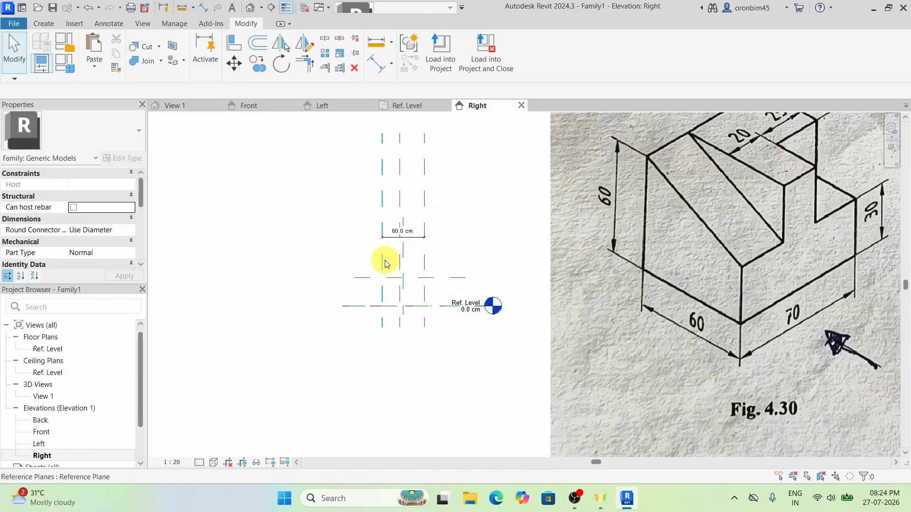
{"action": "scroll", "coordinate": [406, 260], "scroll_direction": "down", "scroll_amount": 1}
{"action": "key", "text": "d"}
{"action": "key", "text": "i"}
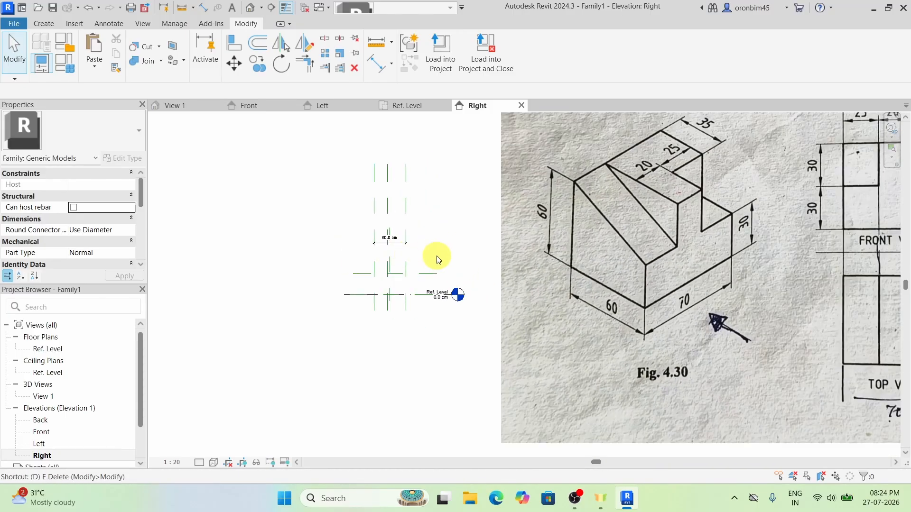
{"action": "scroll", "coordinate": [364, 304], "scroll_direction": "up", "scroll_amount": 2}
{"action": "left_click", "coordinate": [357, 288]}
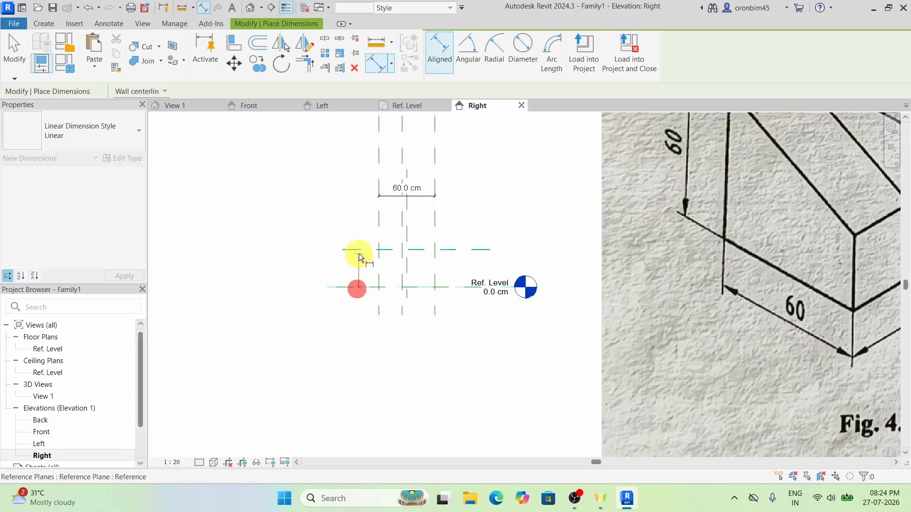
{"action": "left_click", "coordinate": [323, 225]}
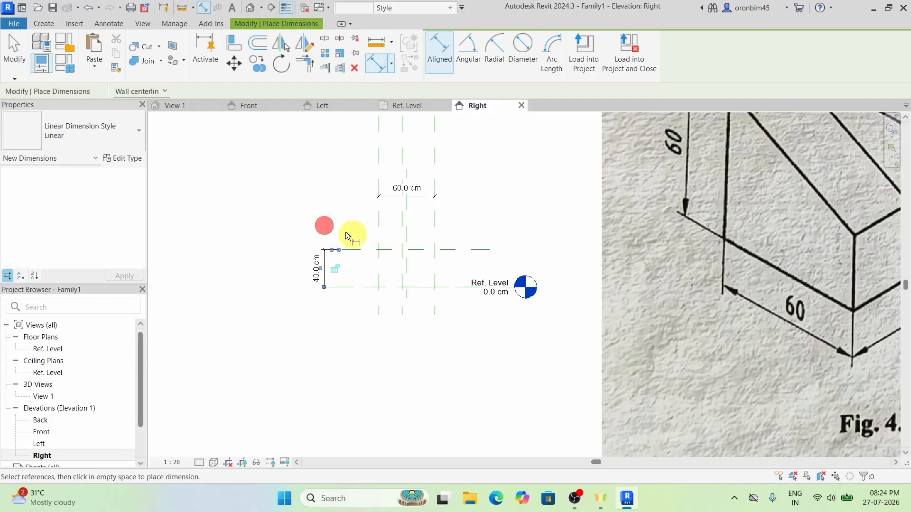
{"action": "key", "text": "Escape"}
{"action": "key", "text": "Escape"}
Set the height of the horizontal reference plane above the reference level to 30 cm
{"action": "left_click", "coordinate": [369, 251]}
{"action": "left_click", "coordinate": [317, 268]}
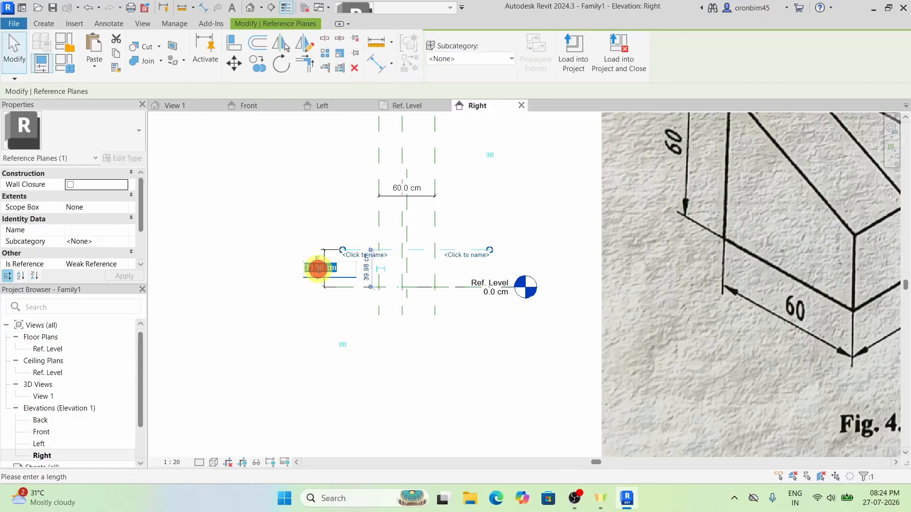
{"action": "type", "text": "30"}
{"action": "key", "text": "Return"}
{"action": "key", "text": "Escape"}
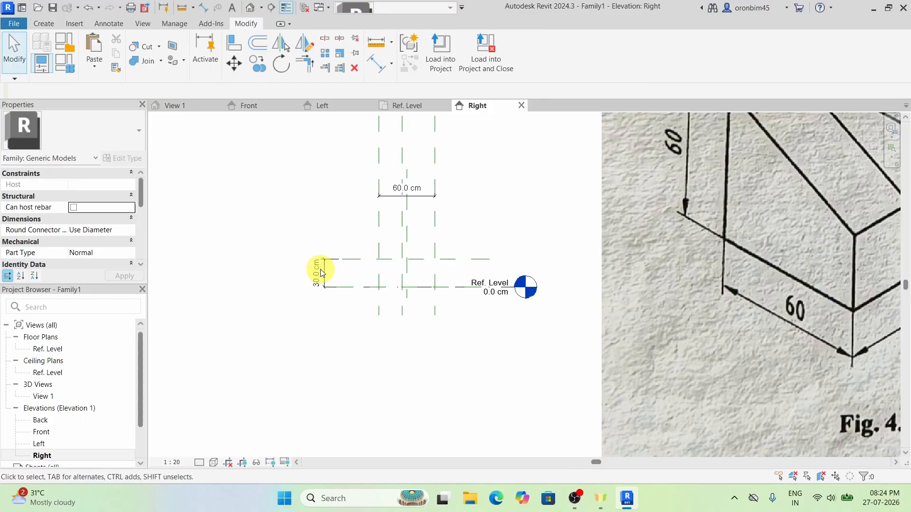
Examine the isometric, front and side views in the reference image for the remaining block dimensions
{"action": "scroll", "coordinate": [301, 240], "scroll_direction": "down", "scroll_amount": 3}
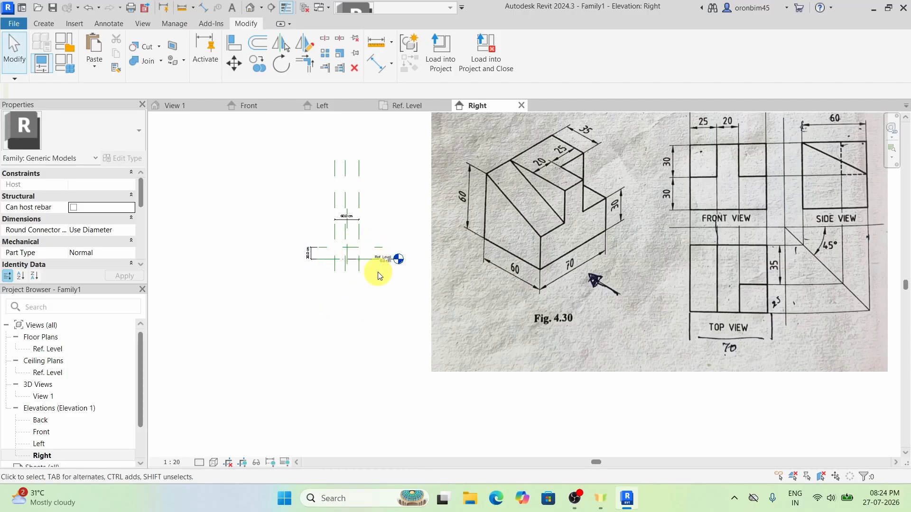
{"action": "scroll", "coordinate": [340, 265], "scroll_direction": "up", "scroll_amount": 3}
{"action": "scroll", "coordinate": [335, 285], "scroll_direction": "down", "scroll_amount": 2}
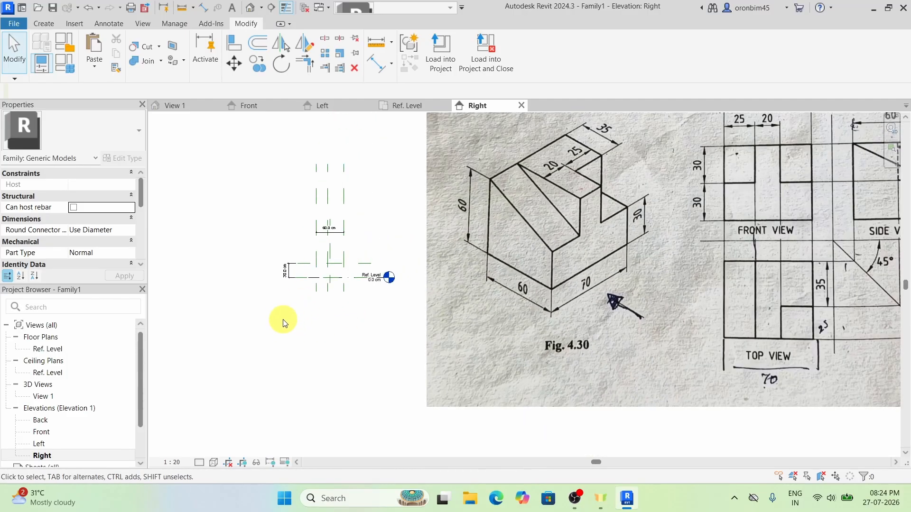
{"action": "middle_click_drag", "start_coordinate": [329, 352], "coordinate": [313, 366]}
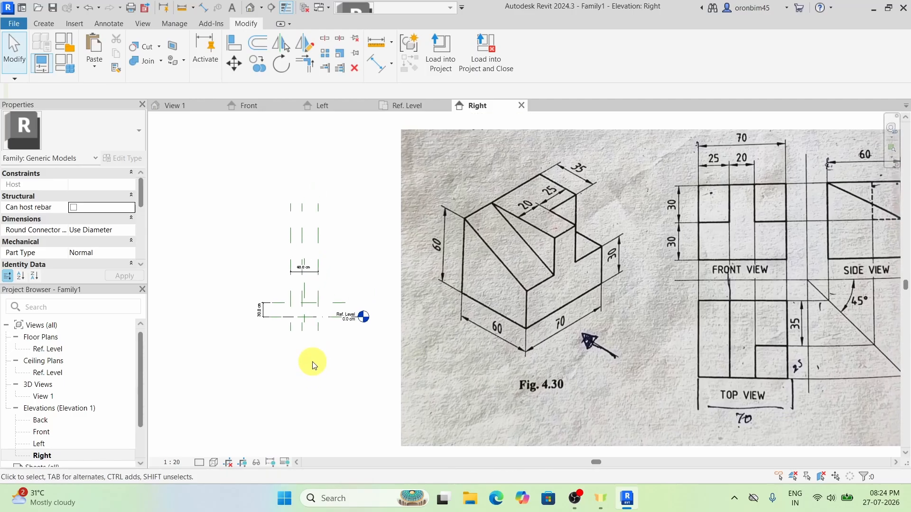
{"action": "scroll", "coordinate": [279, 353], "scroll_direction": "up", "scroll_amount": 1}
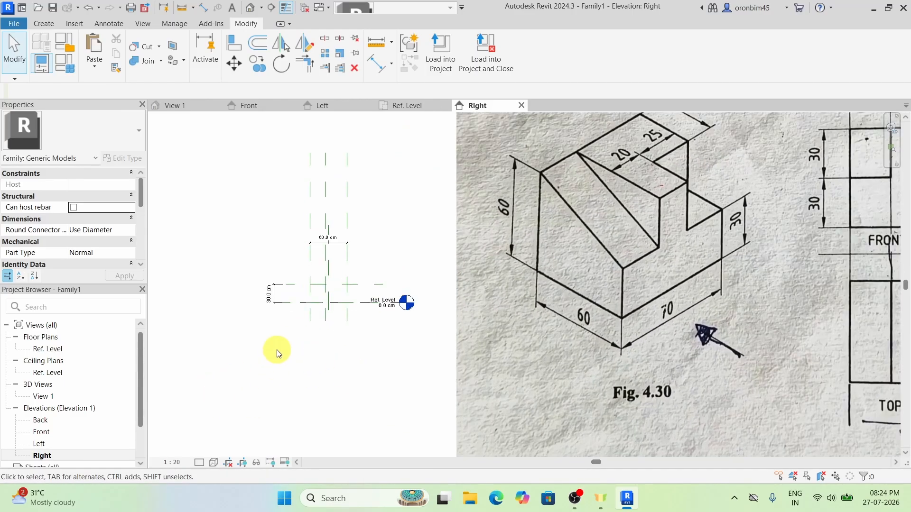
{"action": "scroll", "coordinate": [277, 354], "scroll_direction": "down", "scroll_amount": 2}
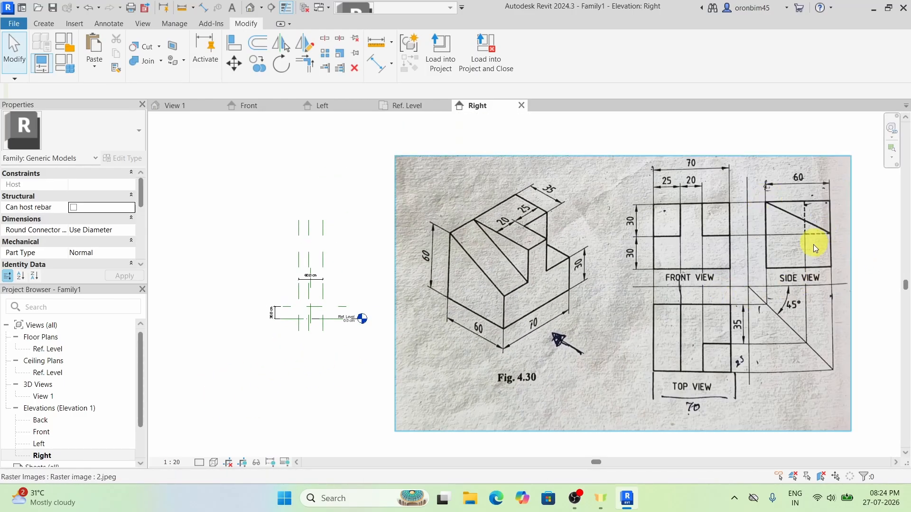
{"action": "scroll", "coordinate": [319, 357], "scroll_direction": "up", "scroll_amount": 1}
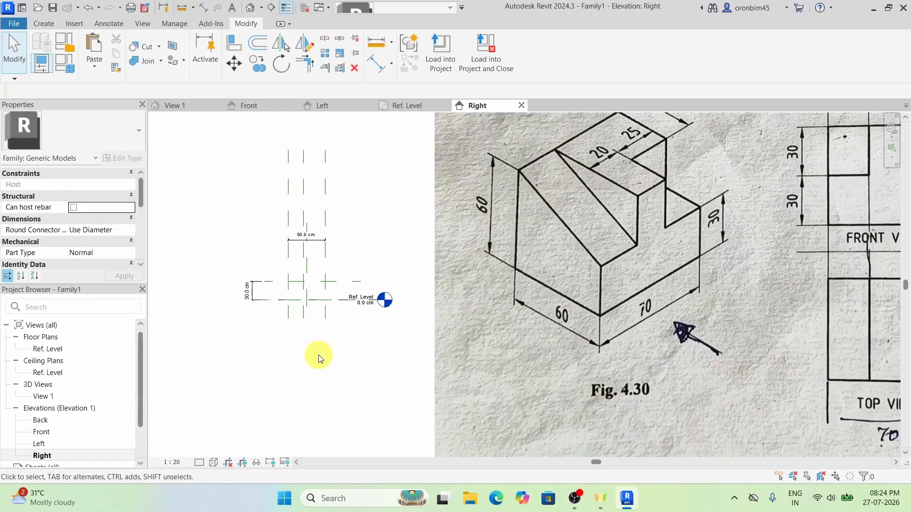
{"action": "scroll", "coordinate": [319, 358], "scroll_direction": "down", "scroll_amount": 2}
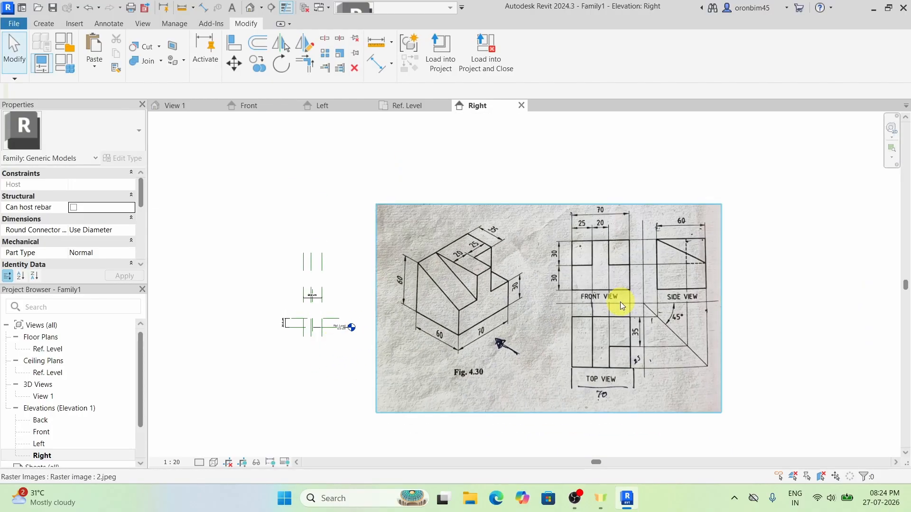
Paste the copied raster image 2.jpeg into the Front elevation, beside the reference planes
{"action": "left_click", "coordinate": [253, 105]}
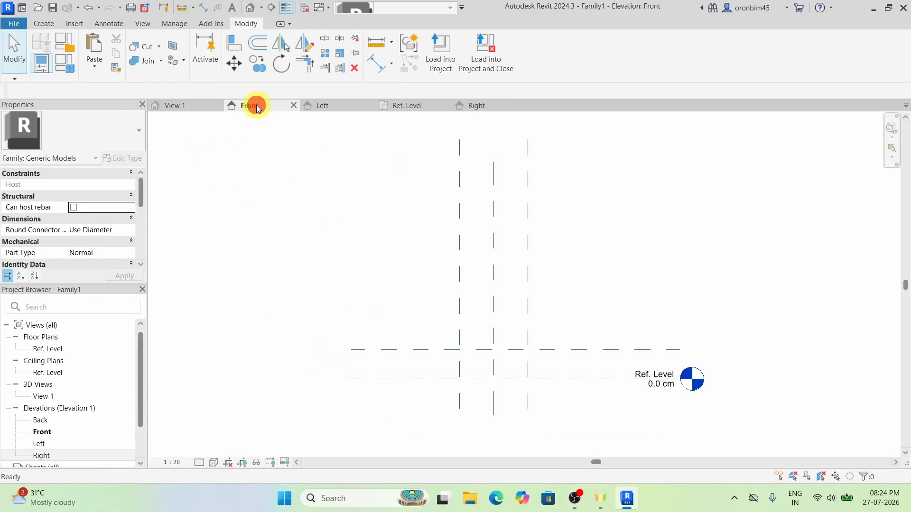
{"action": "scroll", "coordinate": [345, 294], "scroll_direction": "down", "scroll_amount": 2}
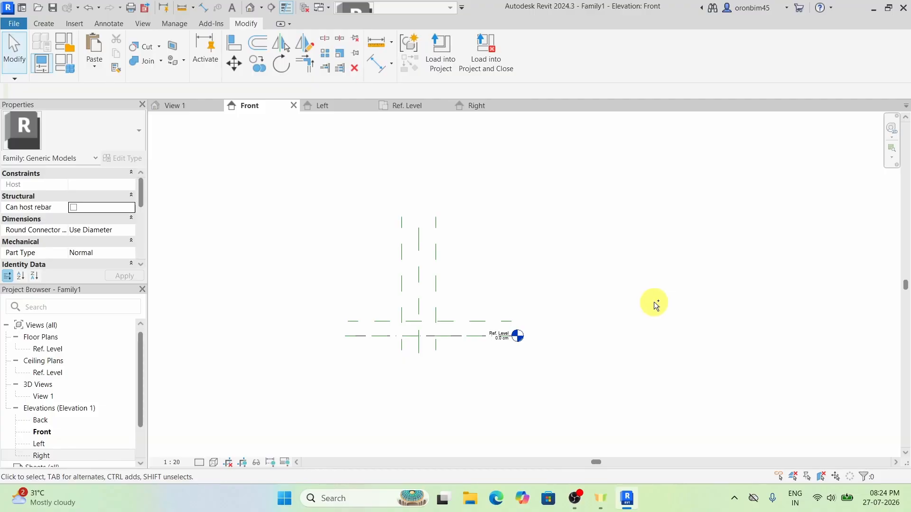
{"action": "key", "text": "ctrl+v"}
{"action": "scroll", "coordinate": [584, 287], "scroll_direction": "down", "scroll_amount": 2}
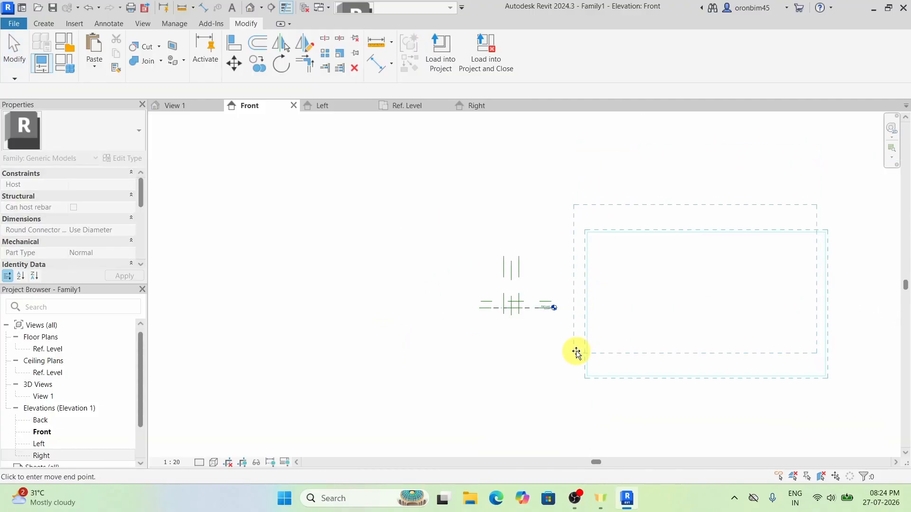
{"action": "left_click", "coordinate": [574, 356]}
{"action": "scroll", "coordinate": [627, 325], "scroll_direction": "up", "scroll_amount": 2}
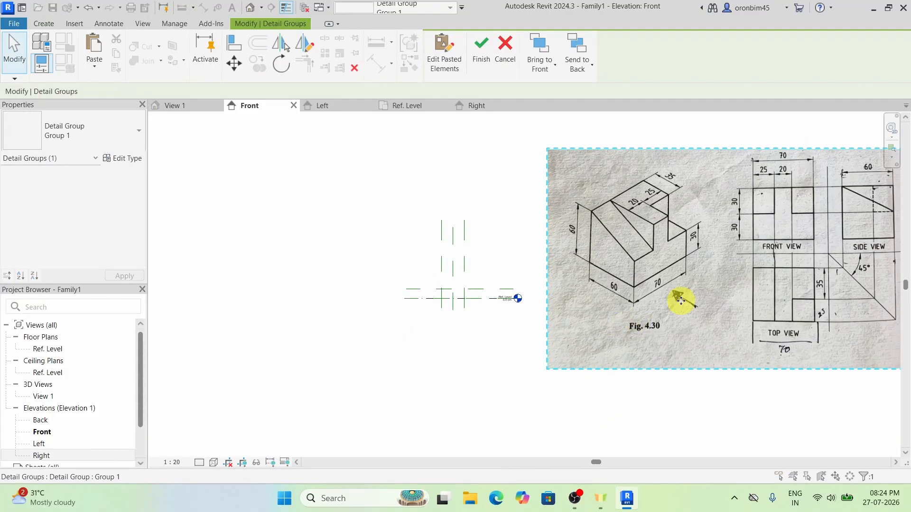
{"action": "scroll", "coordinate": [749, 280], "scroll_direction": "up", "scroll_amount": 2}
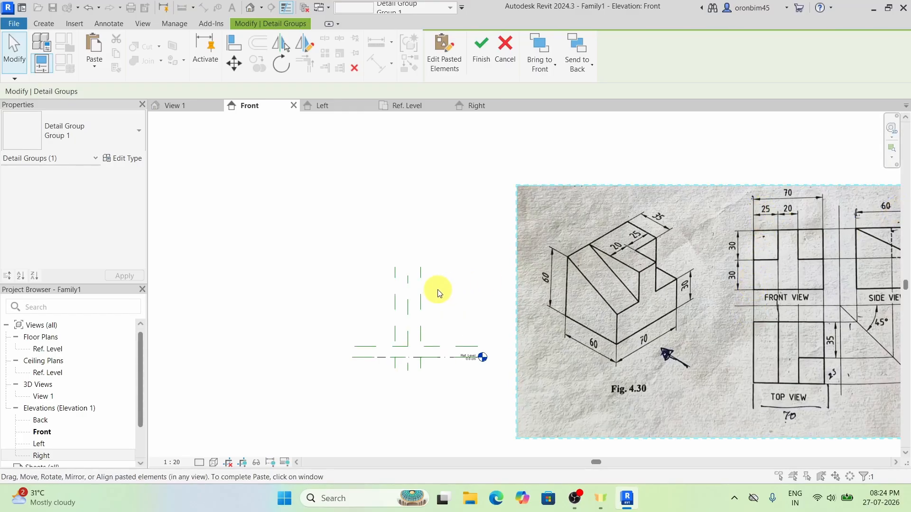
{"action": "key", "text": "d"}
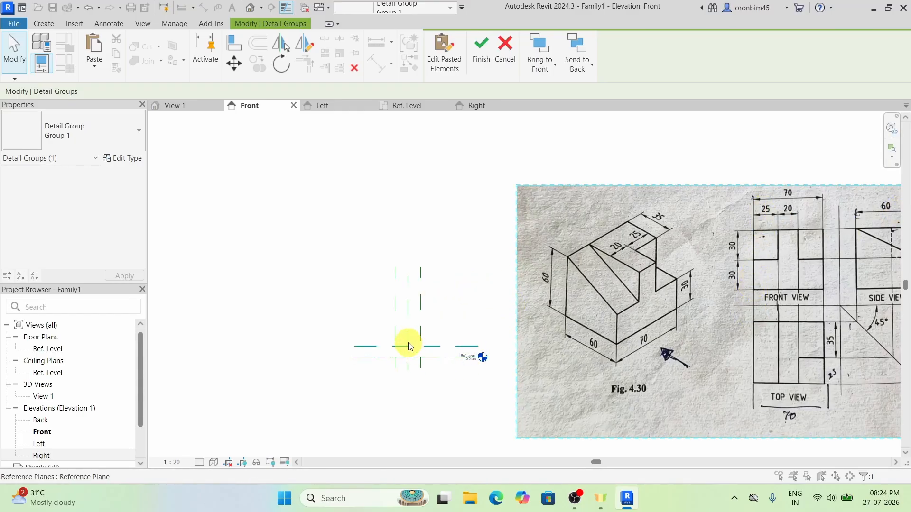
{"action": "left_click", "coordinate": [462, 326]}
Add an aligned dimension between the two outer vertical reference planes in the Front elevation, above the horizontal reference plane
{"action": "key", "text": "d"}
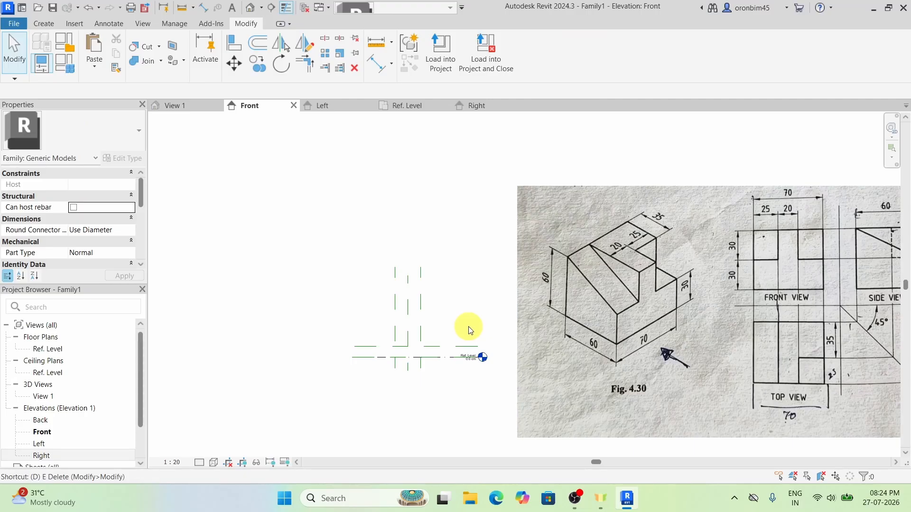
{"action": "key", "text": "i"}
{"action": "scroll", "coordinate": [395, 333], "scroll_direction": "up", "scroll_amount": 2}
{"action": "left_click", "coordinate": [392, 327]}
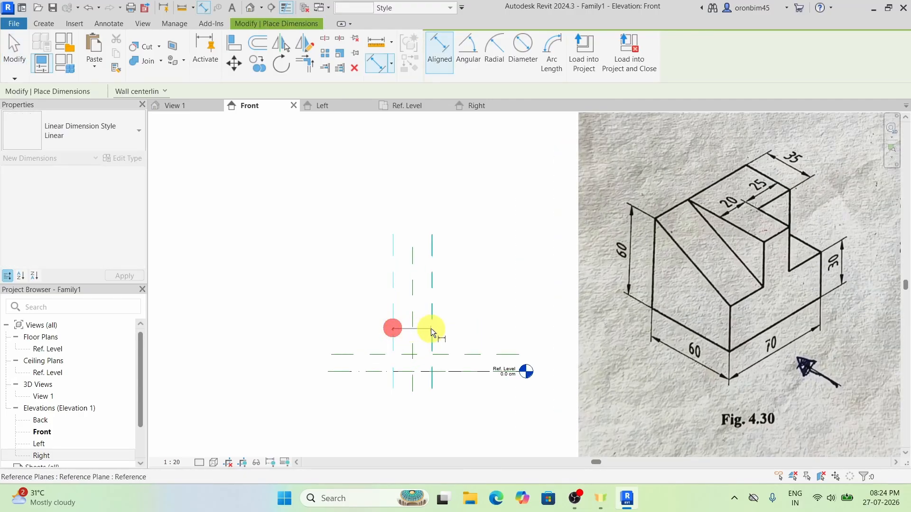
{"action": "left_click", "coordinate": [431, 327]}
{"action": "left_click", "coordinate": [451, 293]}
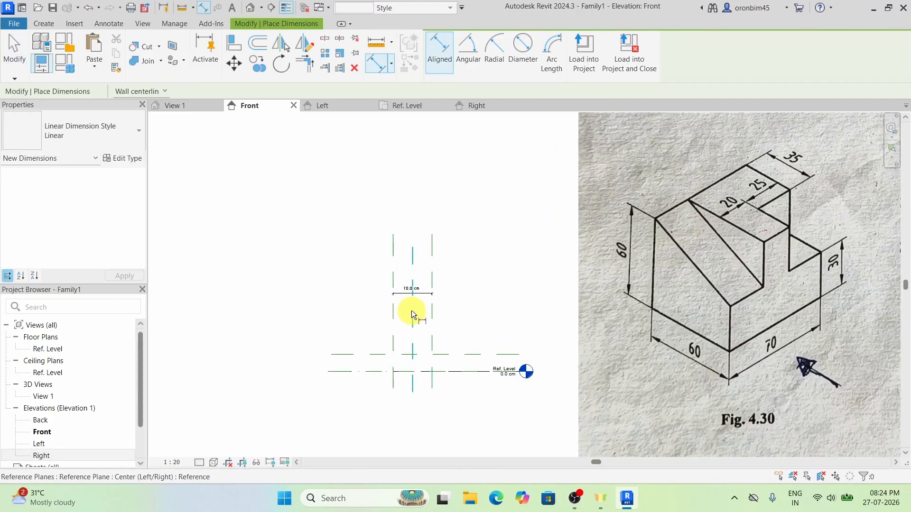
{"action": "scroll", "coordinate": [411, 309], "scroll_direction": "down", "scroll_amount": 2}
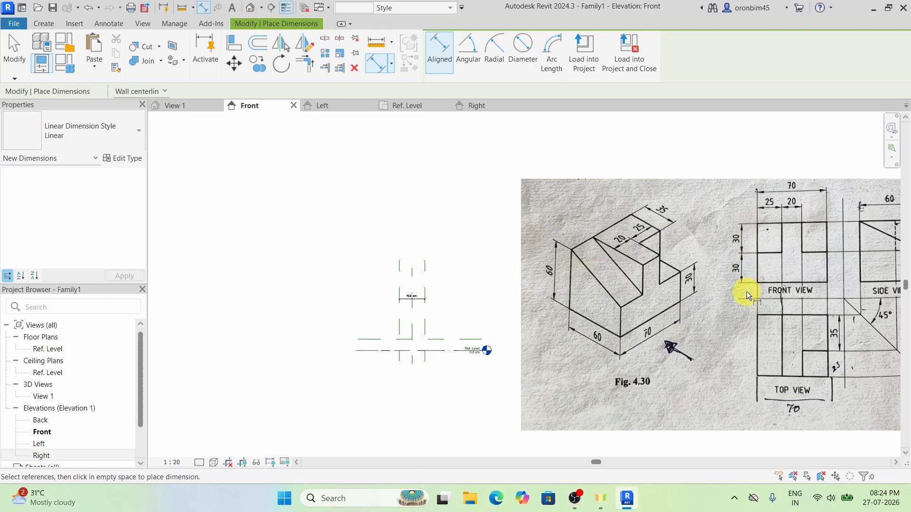
{"action": "scroll", "coordinate": [399, 353], "scroll_direction": "up", "scroll_amount": 3}
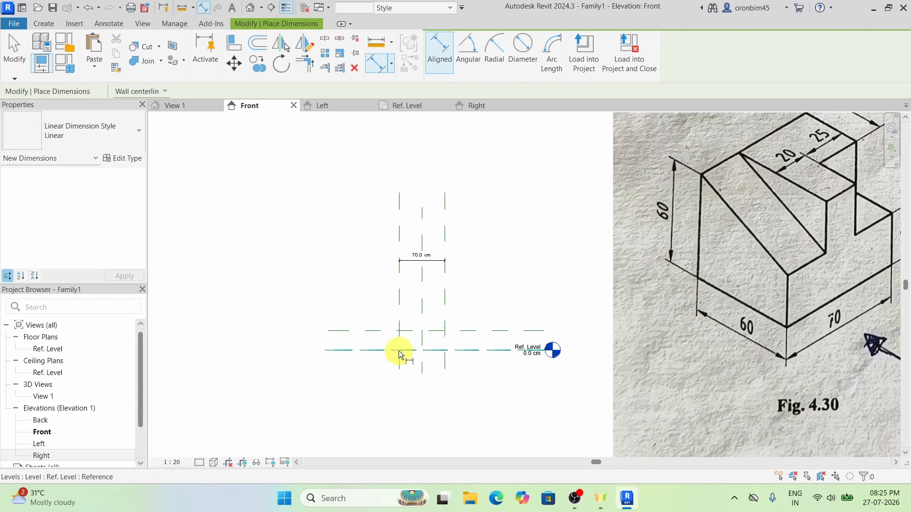
{"action": "key", "text": "Escape"}
{"action": "key", "text": "Escape"}
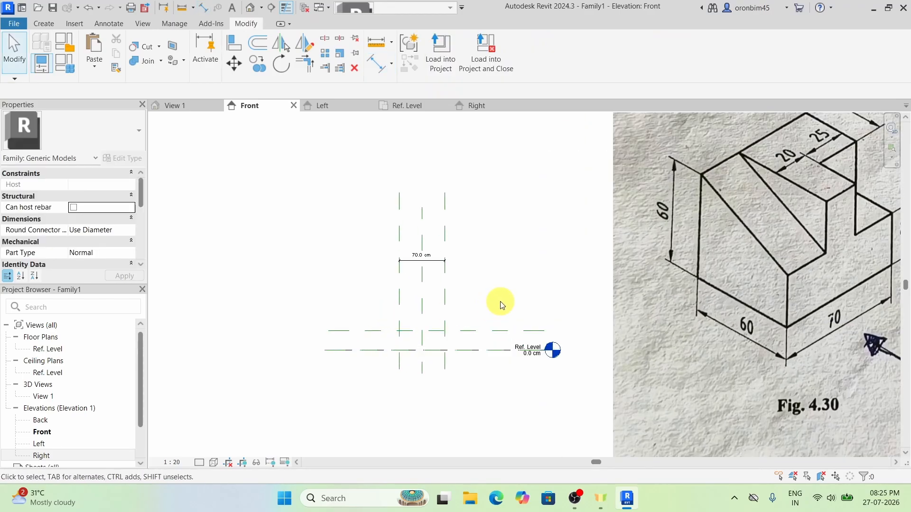
Draw a second horizontal reference plane across the vertical planes in the Front elevation, about 38 cm above the existing one
{"action": "key", "text": "r"}
{"action": "key", "text": "p"}
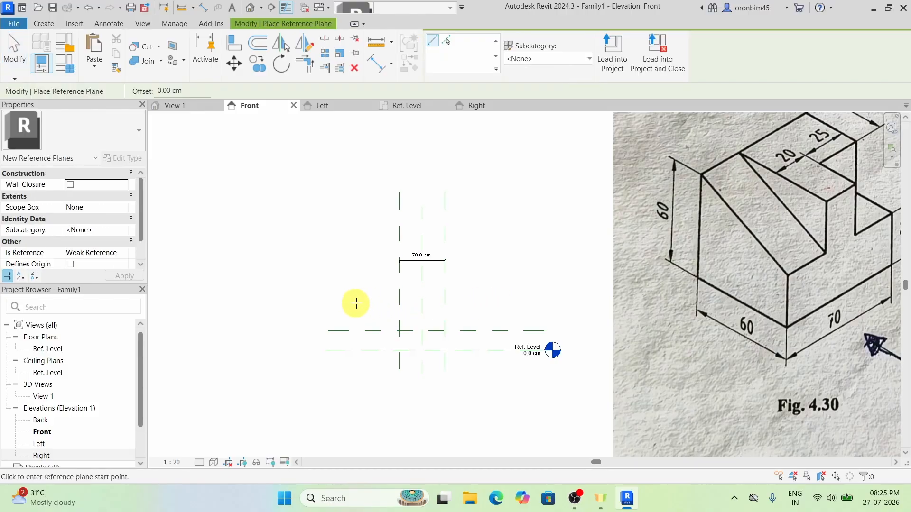
{"action": "left_click", "coordinate": [344, 306]}
{"action": "left_click", "coordinate": [523, 305]}
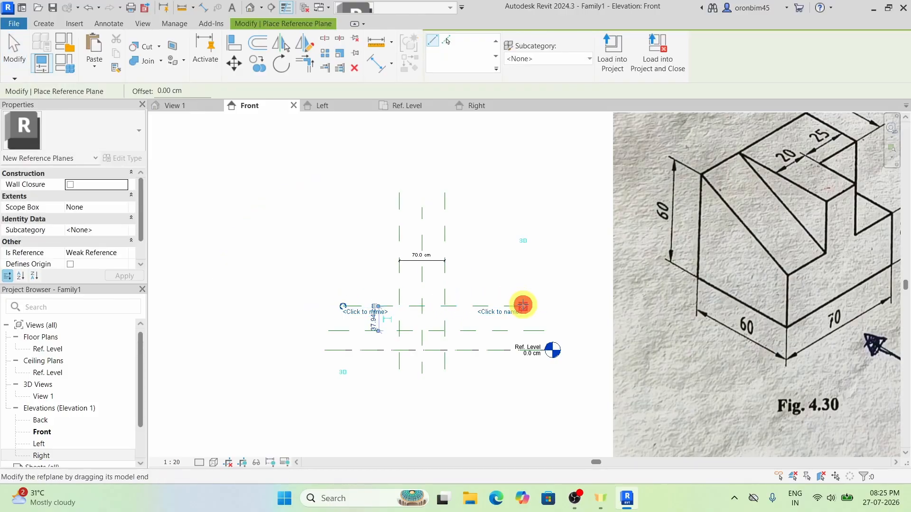
{"action": "key", "text": "Escape"}
{"action": "key", "text": "Escape"}
Add an aligned dimension from the upper horizontal reference plane to the reference level, beside the planes in the Front elevation
{"action": "key", "text": "d"}
{"action": "key", "text": "i"}
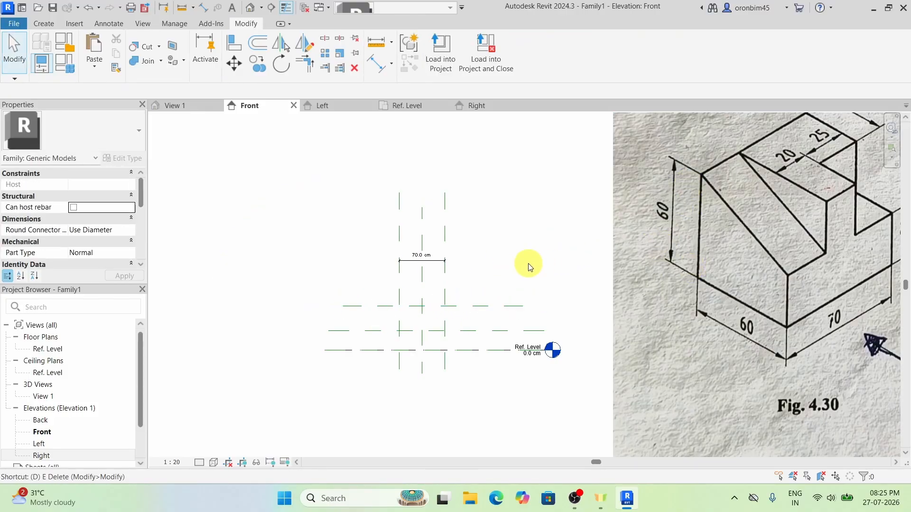
{"action": "left_click", "coordinate": [375, 307]}
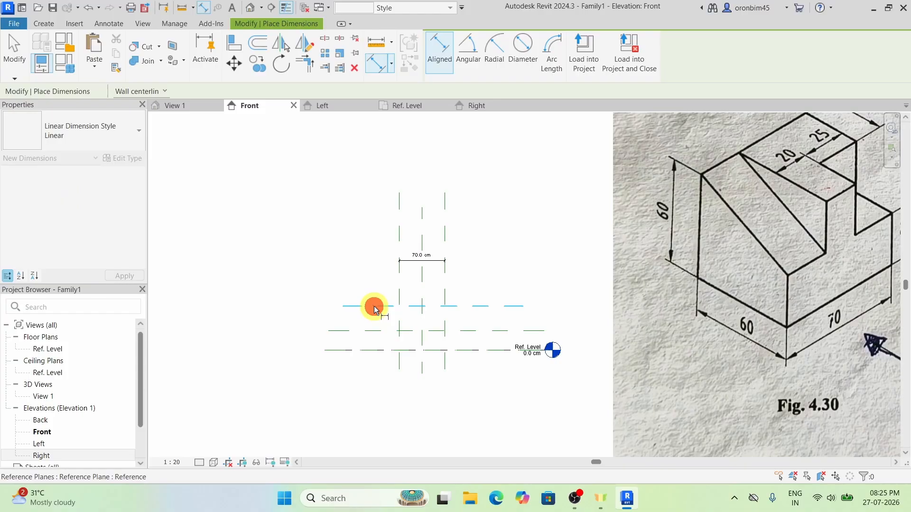
{"action": "left_click", "coordinate": [377, 350]}
{"action": "left_click", "coordinate": [307, 375]}
{"action": "key", "text": "Escape"}
{"action": "key", "text": "Escape"}
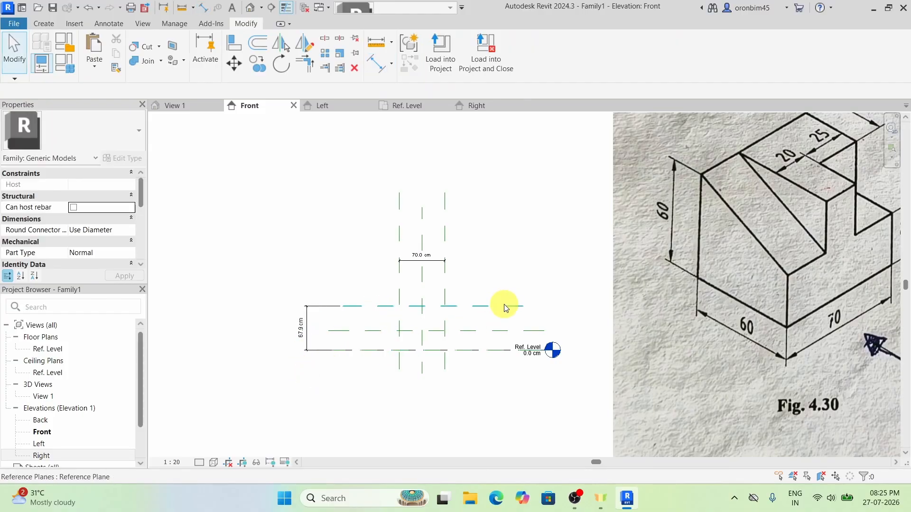
Set the upper horizontal reference plane's height above the reference level to 60 cm in the Front elevation
{"action": "left_click", "coordinate": [505, 306]}
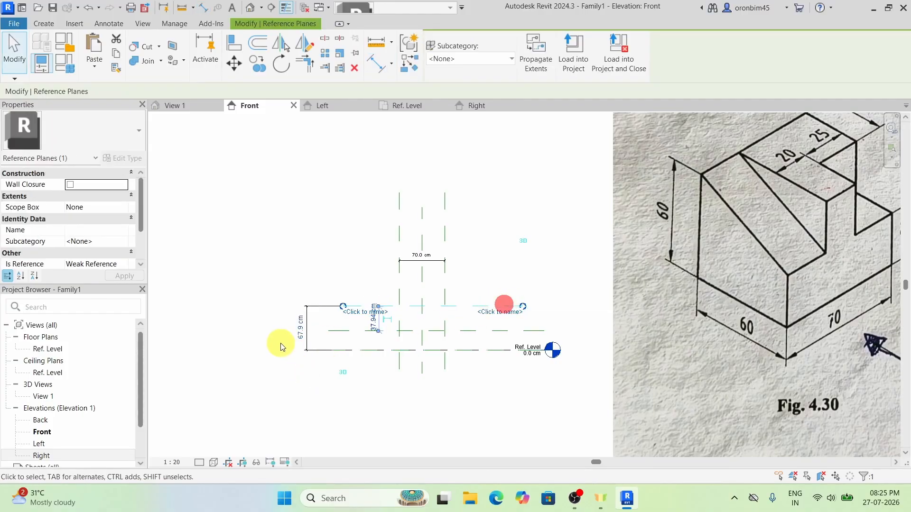
{"action": "left_click", "coordinate": [300, 328]}
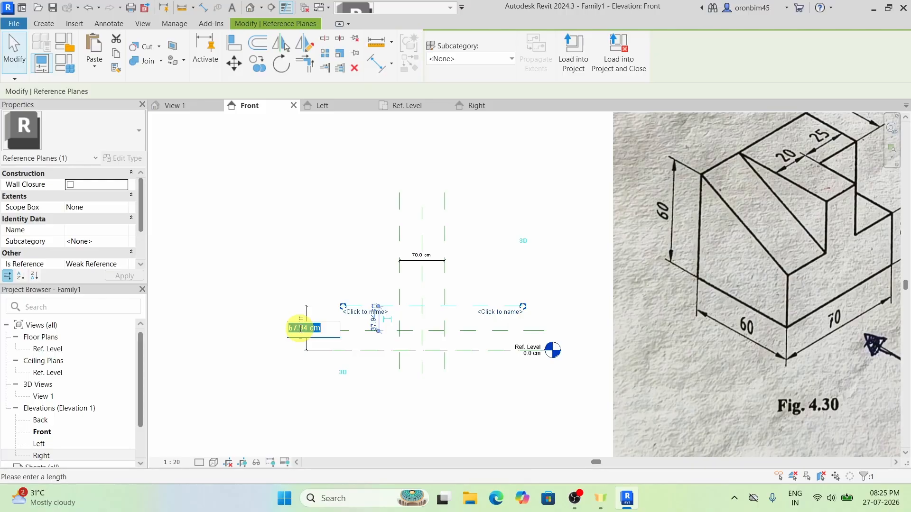
{"action": "type", "text": "60"}
{"action": "key", "text": "Return"}
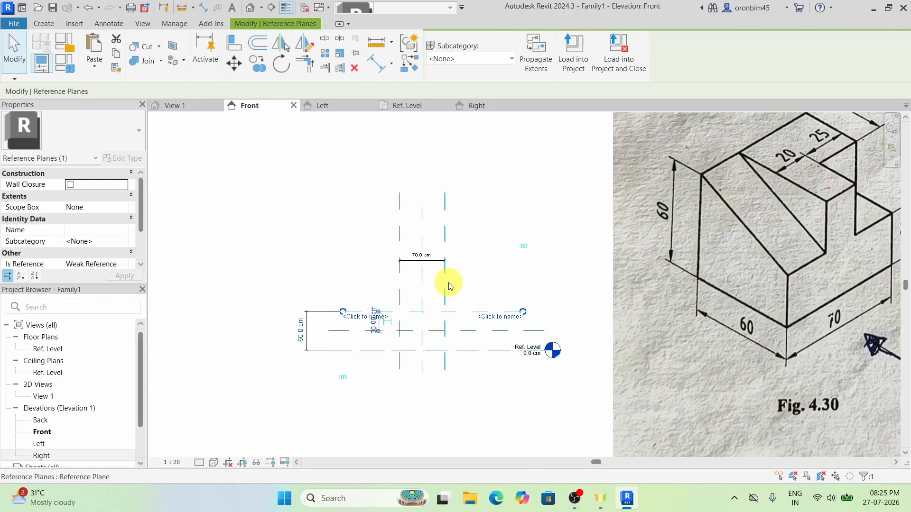
{"action": "left_click", "coordinate": [308, 345]}
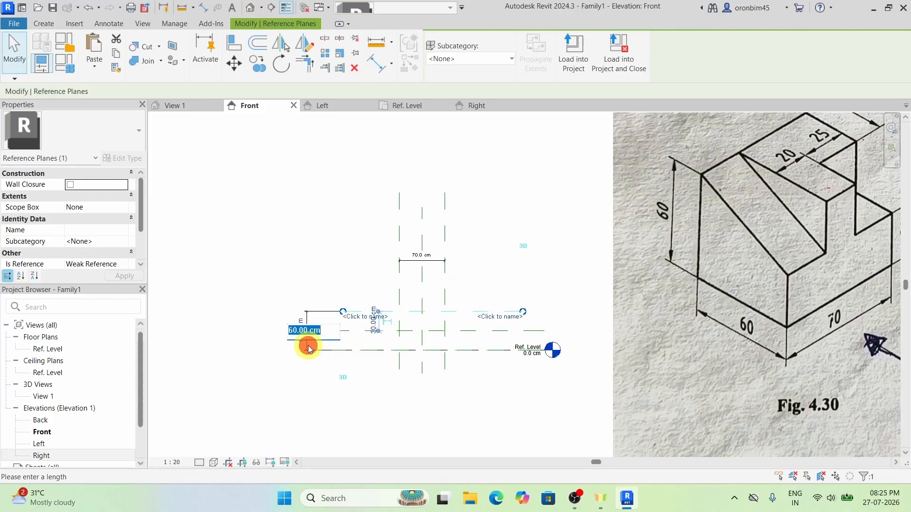
{"action": "key", "text": "Escape"}
{"action": "key", "text": "Escape"}
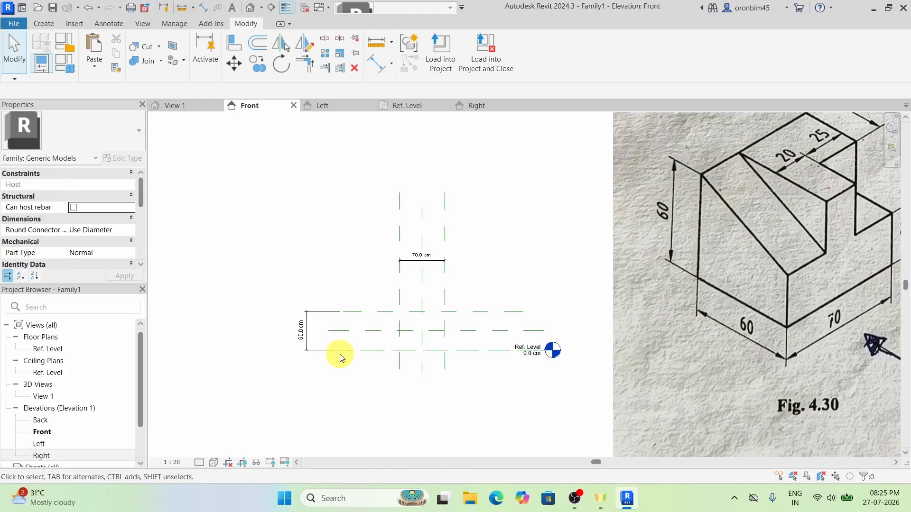
Replace the overall height dimension with a continuous aligned dimension across the upper plane, the middle plane and the reference level
{"action": "left_click", "coordinate": [306, 332]}
{"action": "key", "text": "Escape"}
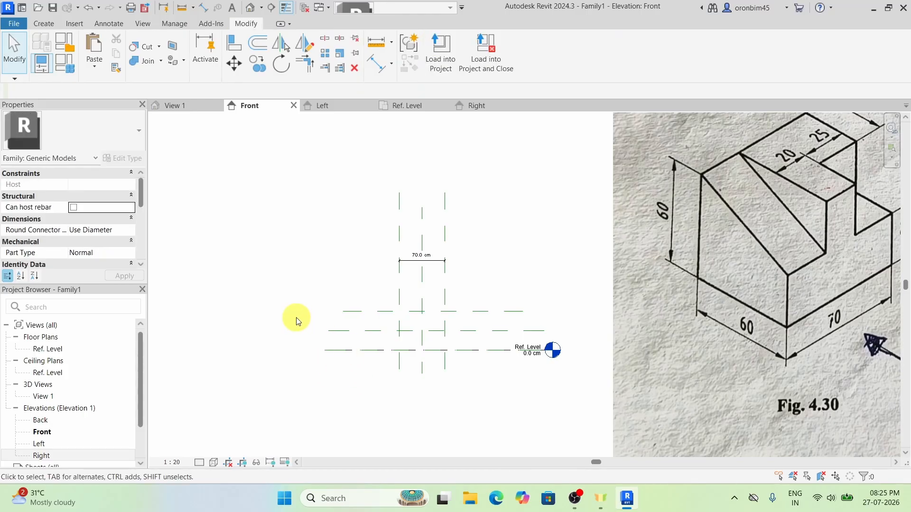
{"action": "scroll", "coordinate": [295, 318], "scroll_direction": "down", "scroll_amount": 2}
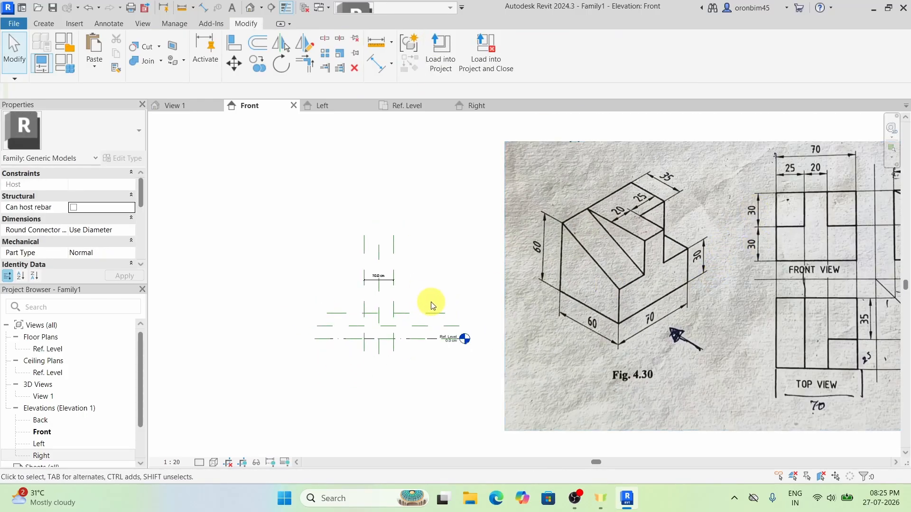
{"action": "key", "text": "d"}
{"action": "key", "text": "i"}
{"action": "scroll", "coordinate": [357, 315], "scroll_direction": "up", "scroll_amount": 2}
{"action": "left_click", "coordinate": [345, 311]}
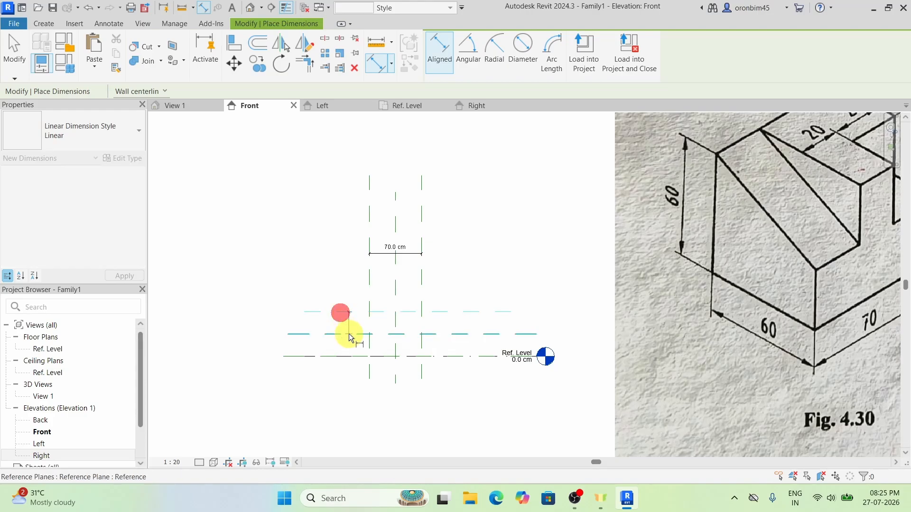
{"action": "left_click", "coordinate": [349, 334]}
{"action": "left_click", "coordinate": [347, 357]}
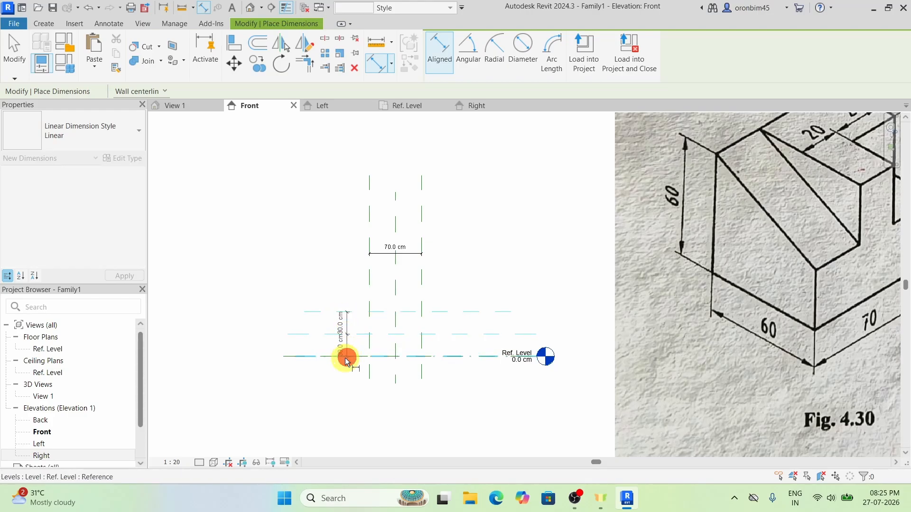
{"action": "left_click", "coordinate": [316, 378]}
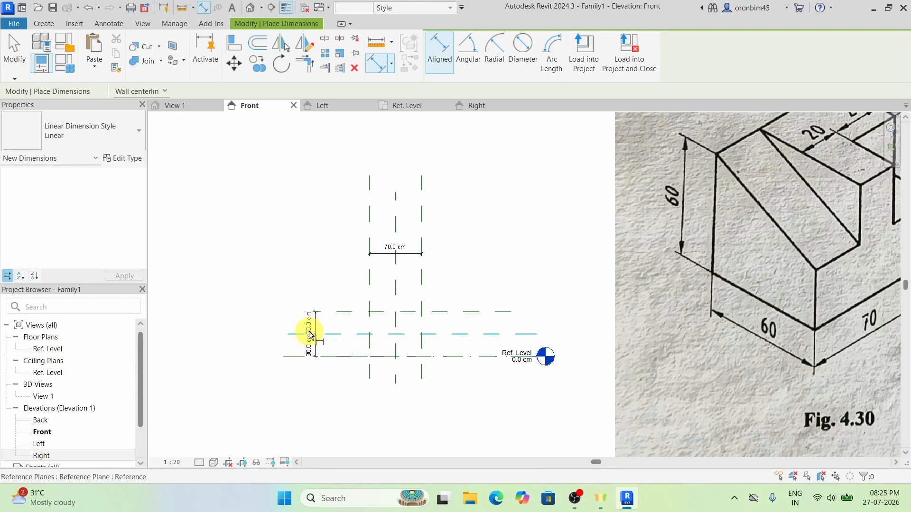
Draw a vertical reference plane across the horizontal planes, between the left outer and centre planes, about 20 cm from the outer one
{"action": "scroll", "coordinate": [294, 358], "scroll_direction": "down", "scroll_amount": 2}
{"action": "scroll", "coordinate": [707, 229], "scroll_direction": "down", "scroll_amount": 2}
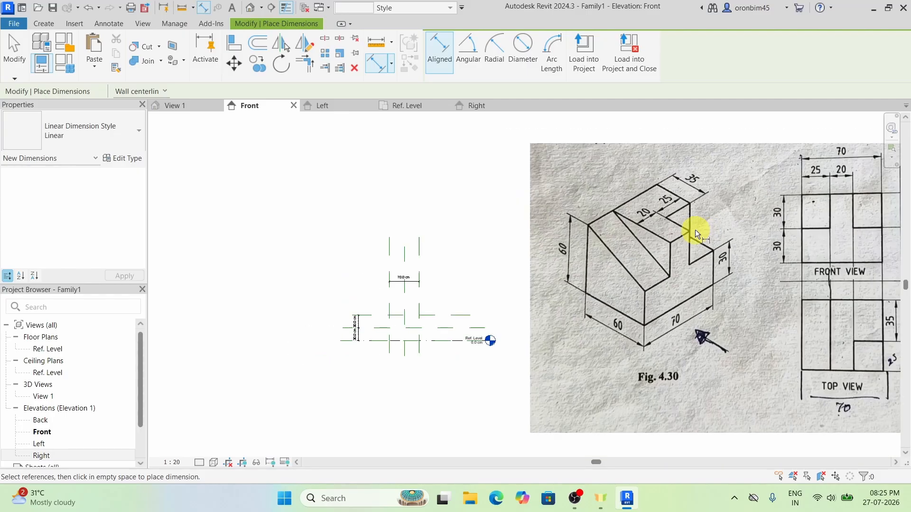
{"action": "scroll", "coordinate": [428, 336], "scroll_direction": "up", "scroll_amount": 3}
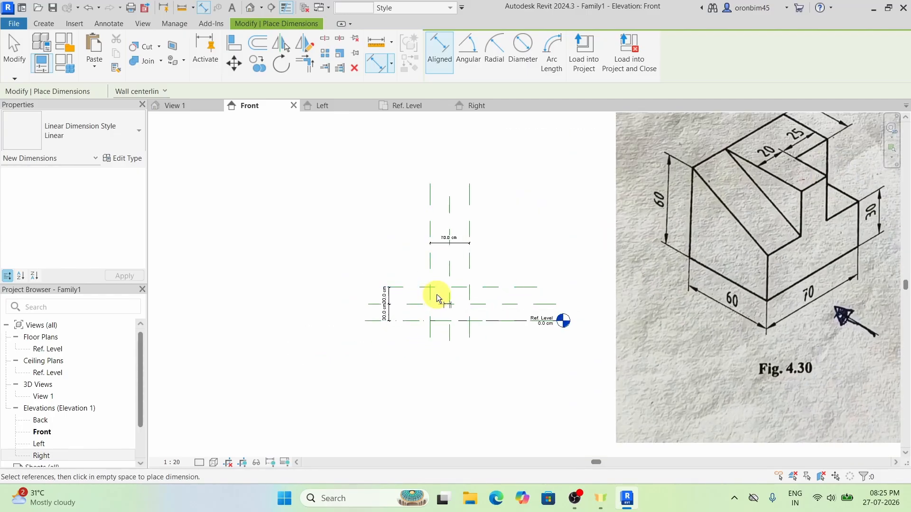
{"action": "scroll", "coordinate": [436, 294], "scroll_direction": "down", "scroll_amount": 2}
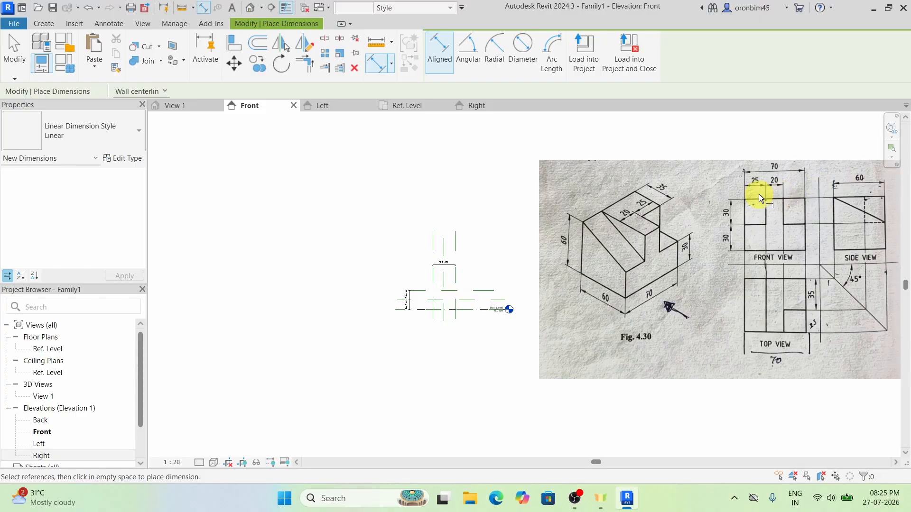
{"action": "scroll", "coordinate": [431, 285], "scroll_direction": "up", "scroll_amount": 4}
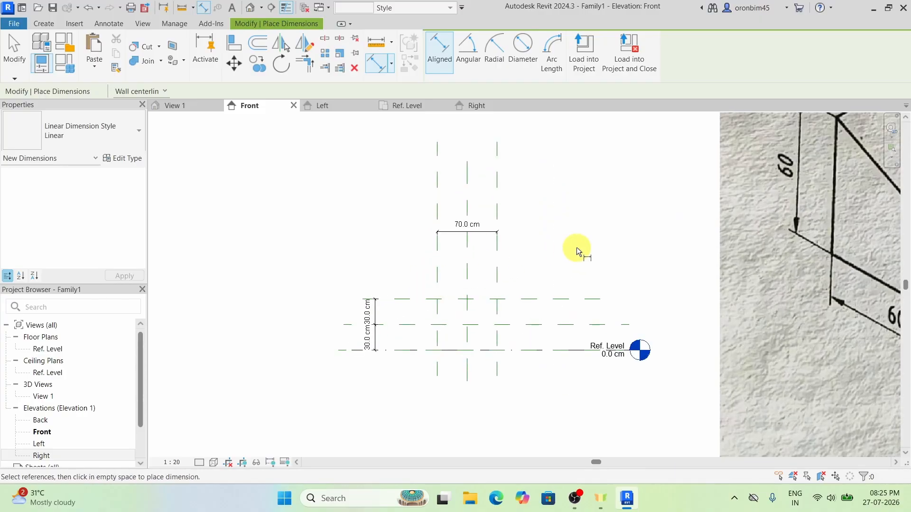
{"action": "key", "text": "r"}
{"action": "key", "text": "p"}
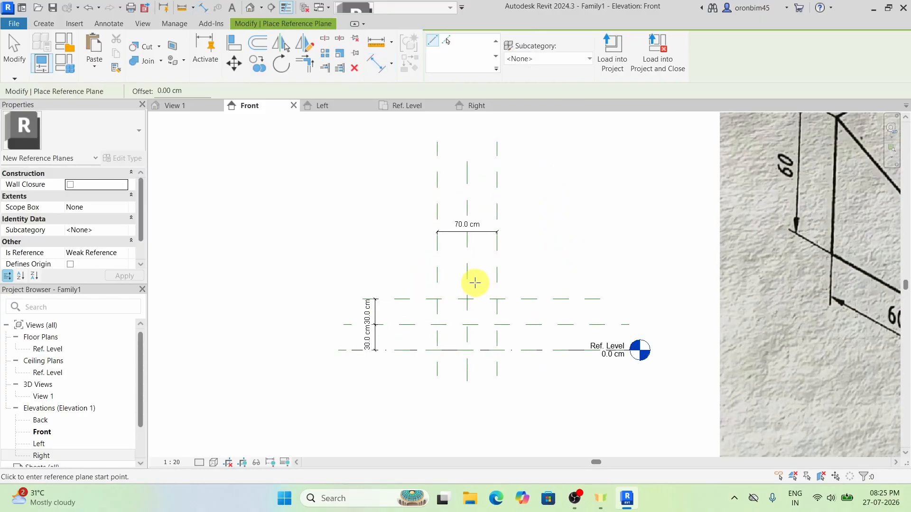
{"action": "left_click", "coordinate": [455, 266]}
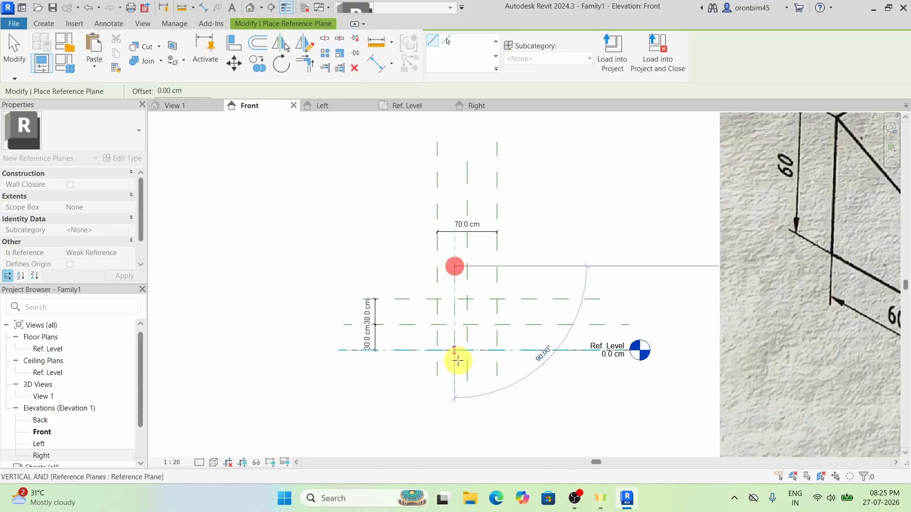
{"action": "left_click", "coordinate": [456, 379]}
{"action": "key", "text": "Escape"}
{"action": "key", "text": "Escape"}
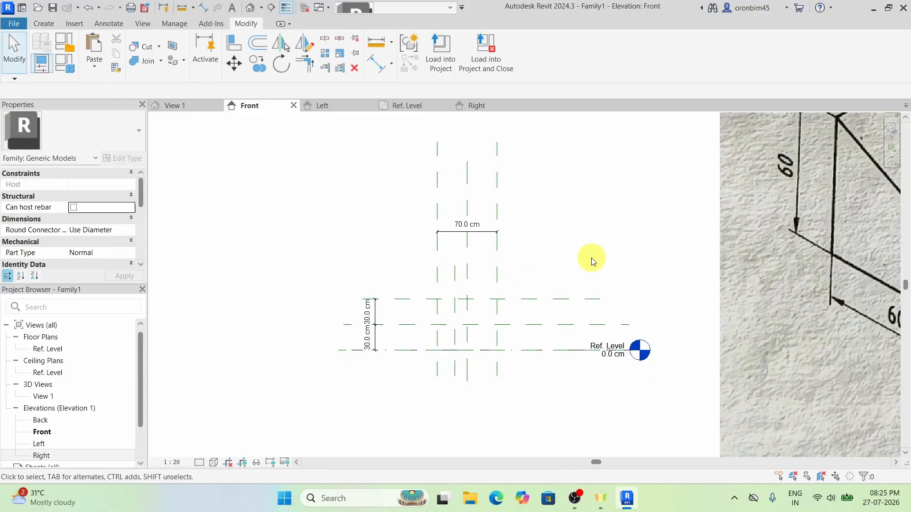
Add an aligned dimension from the left outer vertical plane to the new inner plane, below the overall width dimension
{"action": "key", "text": "d"}
{"action": "key", "text": "i"}
{"action": "left_click", "coordinate": [440, 287]}
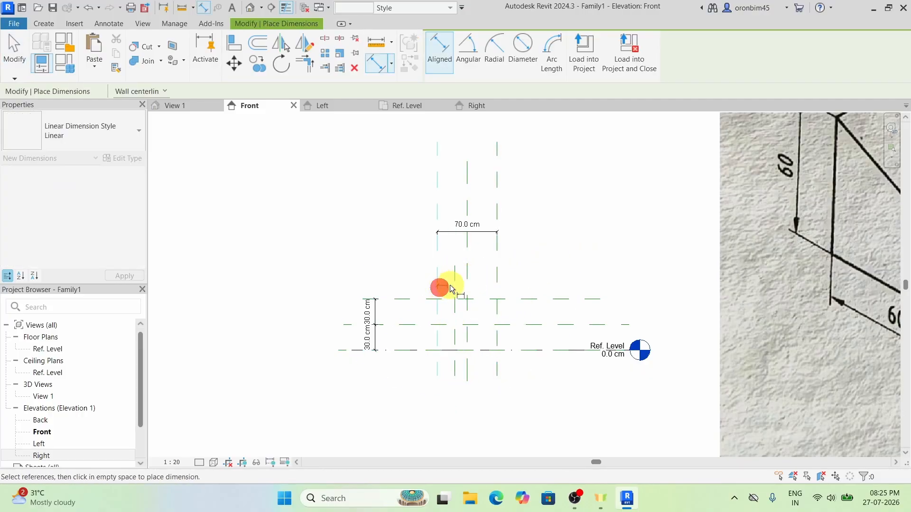
{"action": "left_click", "coordinate": [454, 284]}
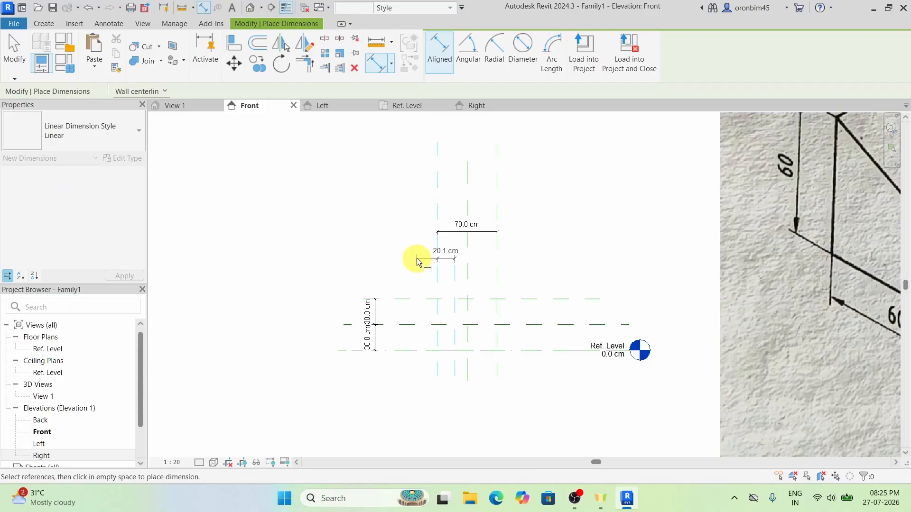
{"action": "left_click", "coordinate": [417, 259]}
{"action": "key", "text": "Escape"}
{"action": "key", "text": "Escape"}
Set the distance between the left outer vertical plane and the inner plane to 25 cm
{"action": "left_click", "coordinate": [453, 281]}
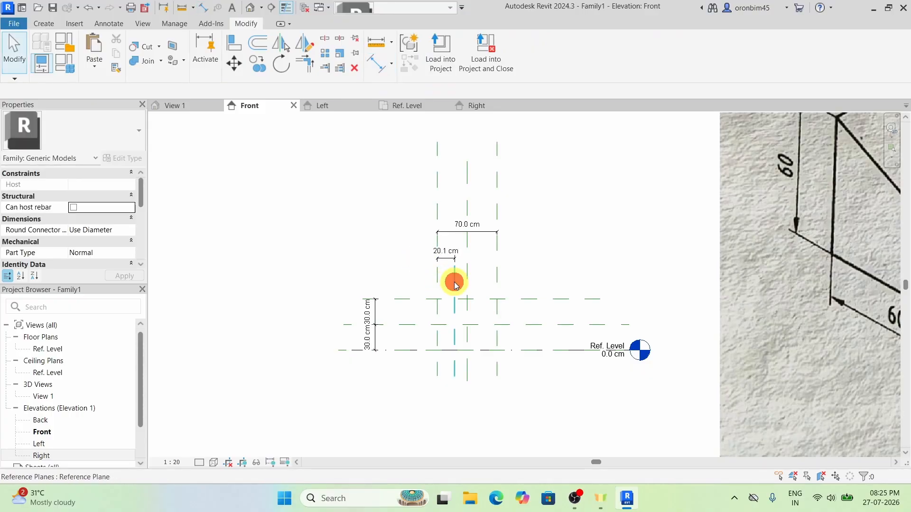
{"action": "left_click", "coordinate": [447, 253]}
{"action": "type", "text": "25"}
{"action": "key", "text": "Return"}
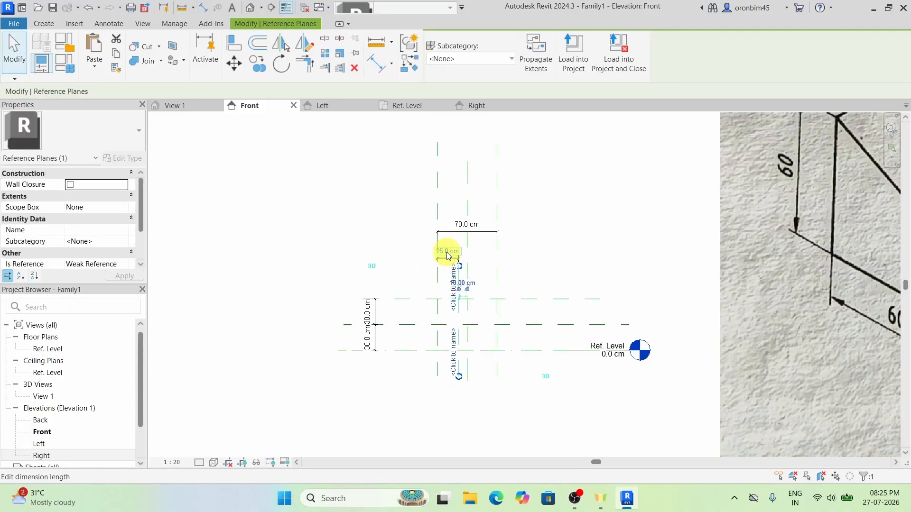
{"action": "left_click", "coordinate": [593, 280]}
Draw a second inner vertical reference plane just right of the centre plane, about 17 cm from the first inner plane
{"action": "scroll", "coordinate": [453, 266], "scroll_direction": "down", "scroll_amount": 1}
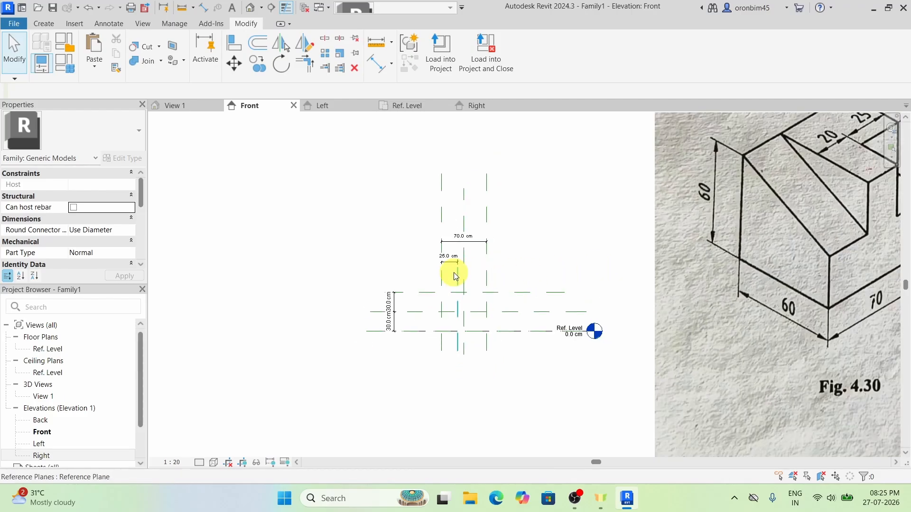
{"action": "scroll", "coordinate": [561, 221], "scroll_direction": "down", "scroll_amount": 1}
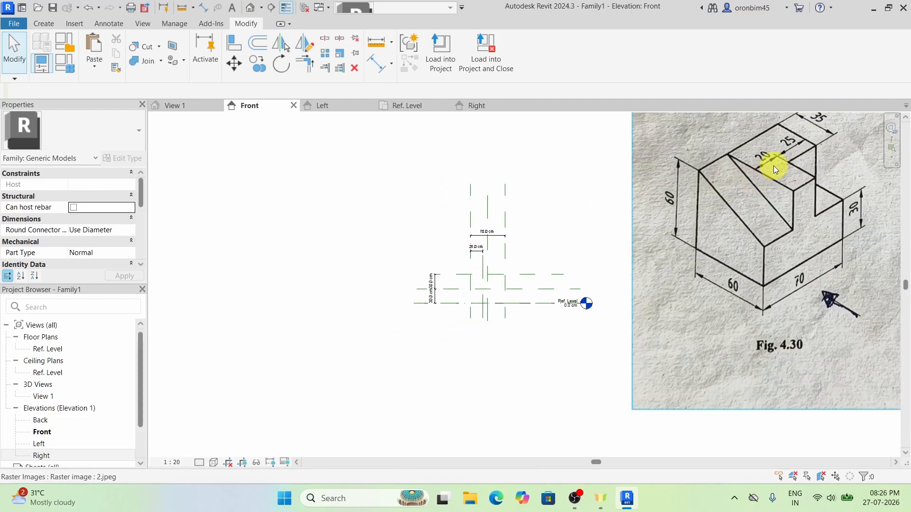
{"action": "scroll", "coordinate": [501, 265], "scroll_direction": "up", "scroll_amount": 2}
{"action": "key", "text": "r"}
{"action": "key", "text": "o"}
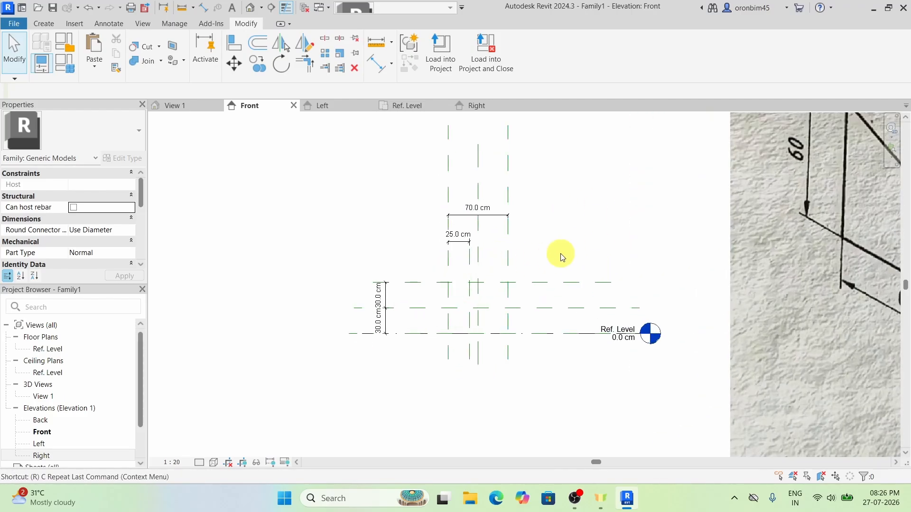
{"action": "key", "text": "Escape"}
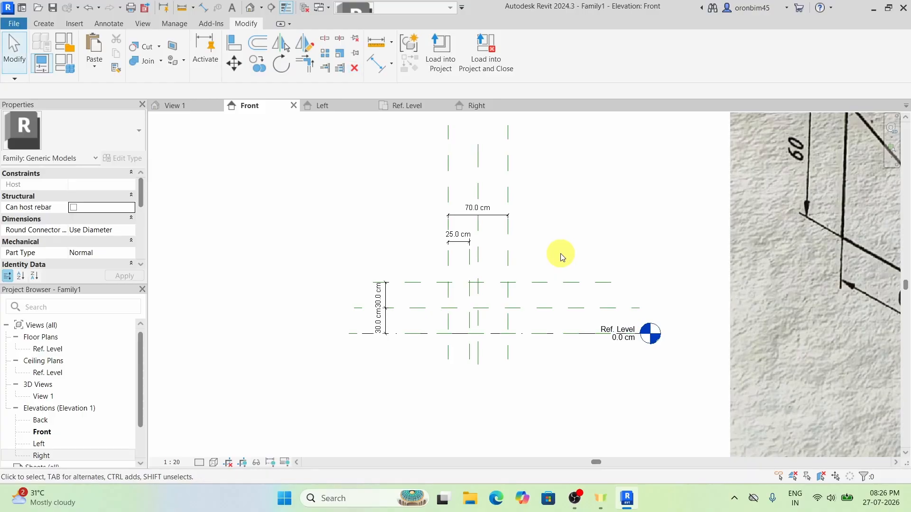
{"action": "key", "text": "r"}
{"action": "key", "text": "p"}
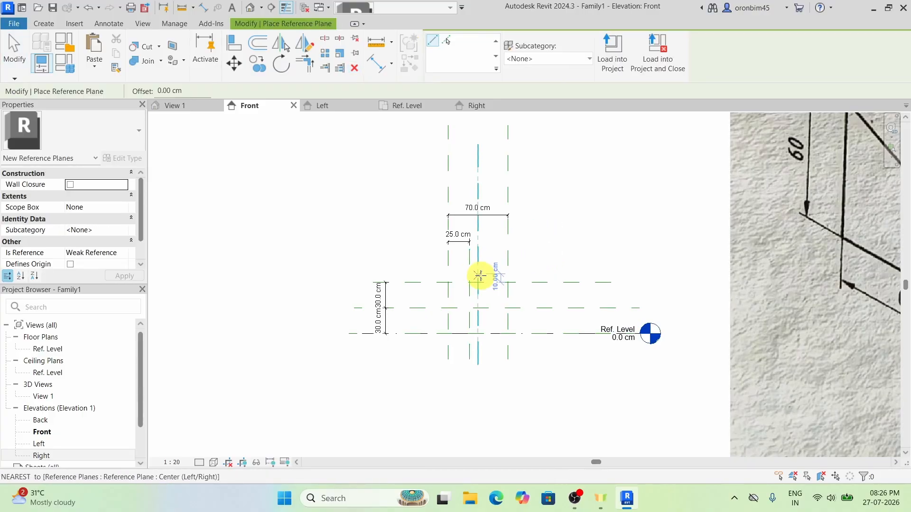
{"action": "scroll", "coordinate": [471, 264], "scroll_direction": "up", "scroll_amount": 3}
{"action": "left_click", "coordinate": [498, 230]}
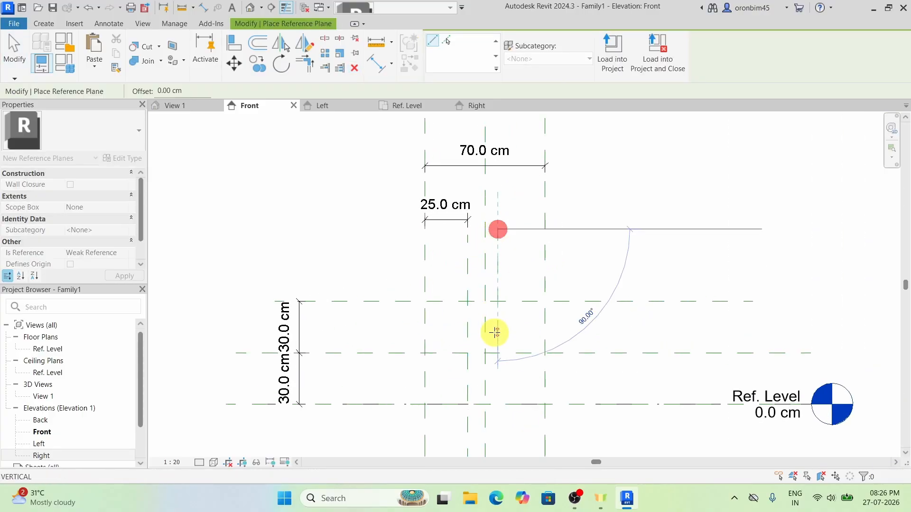
{"action": "scroll", "coordinate": [494, 329], "scroll_direction": "down", "scroll_amount": 3}
{"action": "left_click", "coordinate": [498, 390]}
{"action": "key", "text": "Escape"}
{"action": "key", "text": "Escape"}
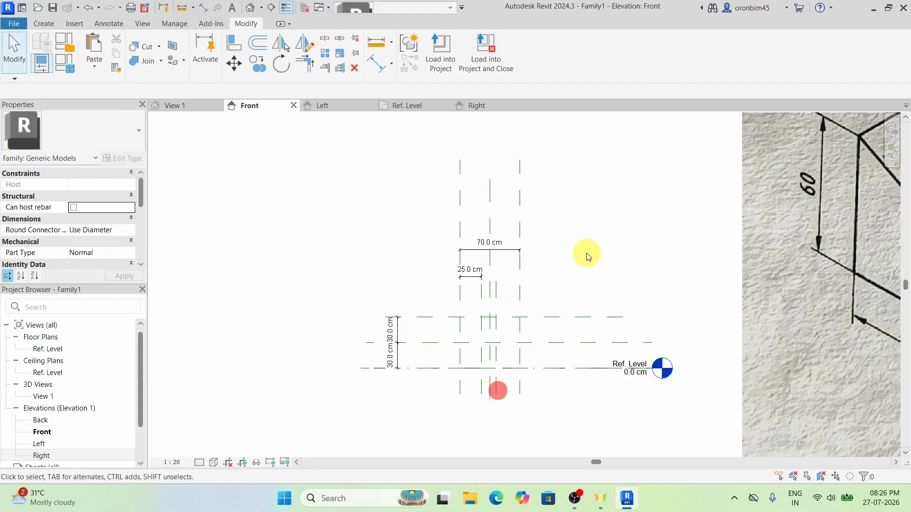
Add an aligned dimension between the two inner vertical reference planes, below the 25 cm dimension
{"action": "key", "text": "d"}
{"action": "key", "text": "i"}
{"action": "scroll", "coordinate": [476, 303], "scroll_direction": "up", "scroll_amount": 3}
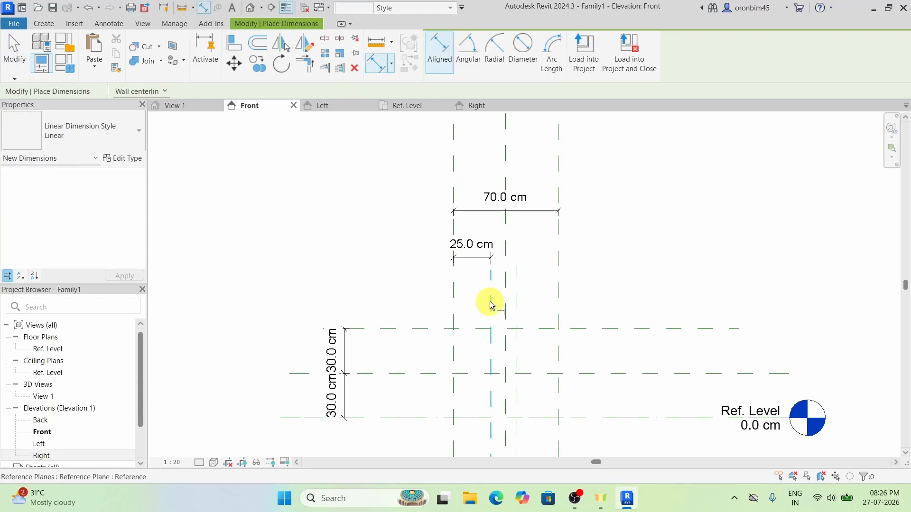
{"action": "left_click", "coordinate": [490, 302]}
{"action": "left_click", "coordinate": [518, 300]}
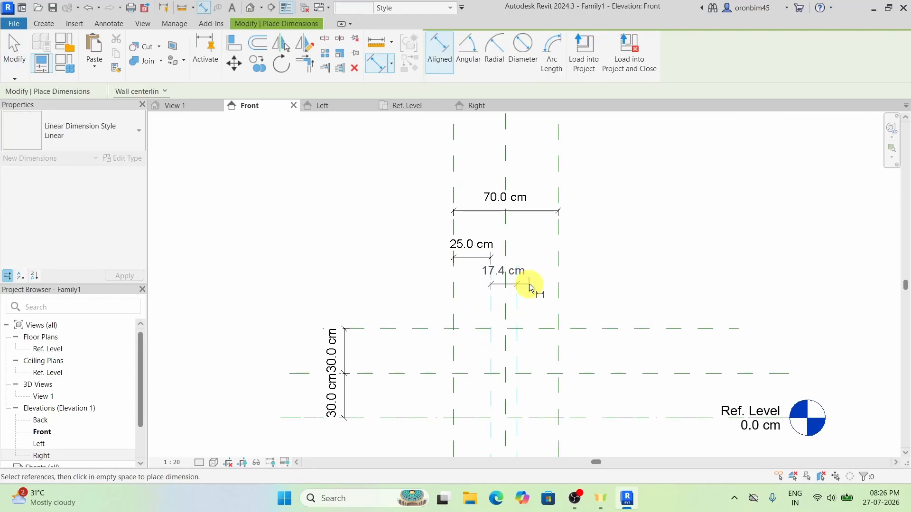
{"action": "left_click", "coordinate": [528, 284]}
{"action": "key", "text": "Escape"}
{"action": "key", "text": "Escape"}
Set the distance between the two inner vertical reference planes to 20 cm by moving the right-hand one
{"action": "left_click", "coordinate": [516, 308]}
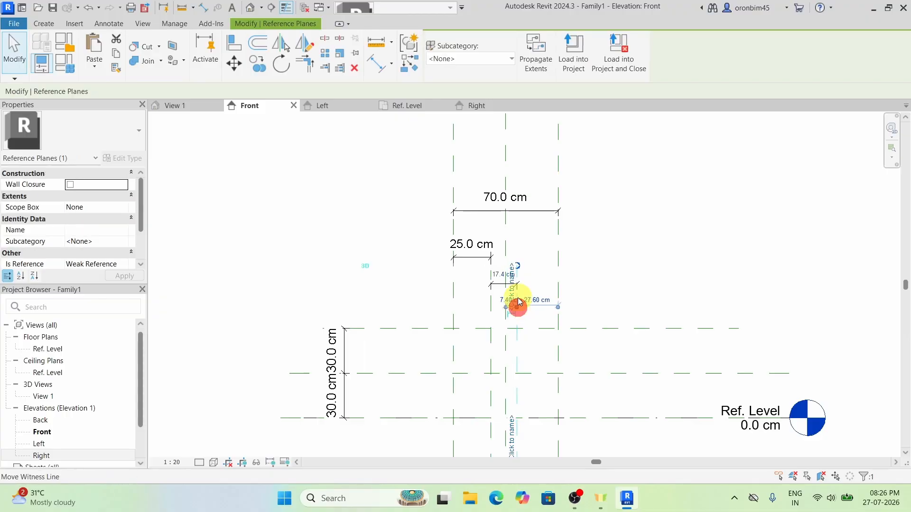
{"action": "left_click", "coordinate": [499, 275]}
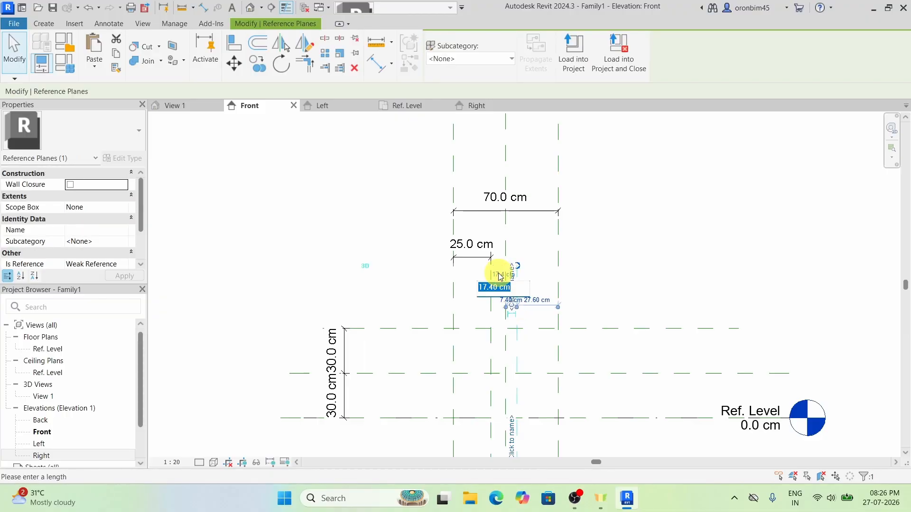
{"action": "type", "text": "20"}
{"action": "key", "text": "Return"}
{"action": "left_click", "coordinate": [601, 301]}
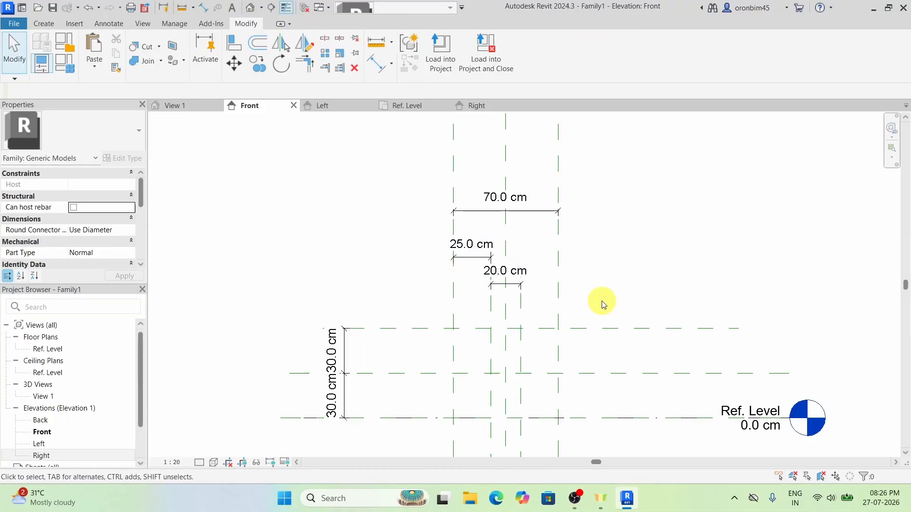
{"action": "scroll", "coordinate": [437, 285], "scroll_direction": "down", "scroll_amount": 5}
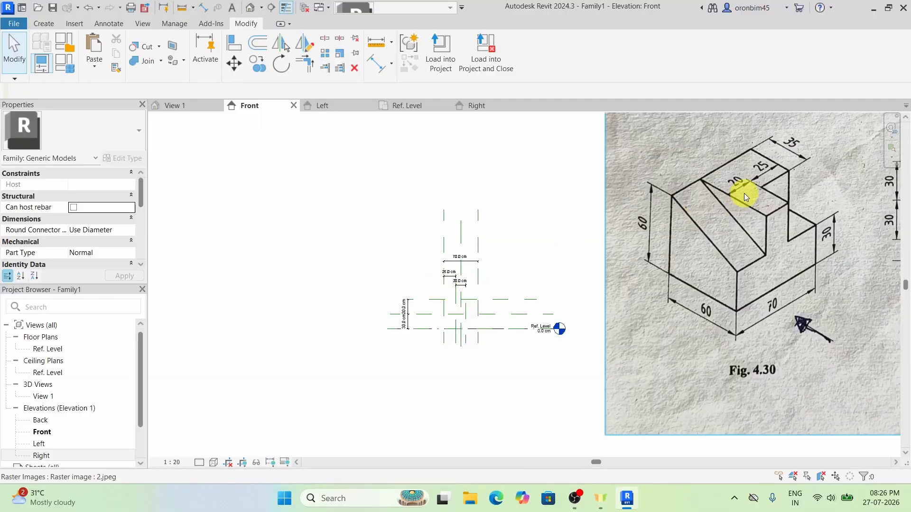
{"action": "scroll", "coordinate": [470, 312], "scroll_direction": "up", "scroll_amount": 3}
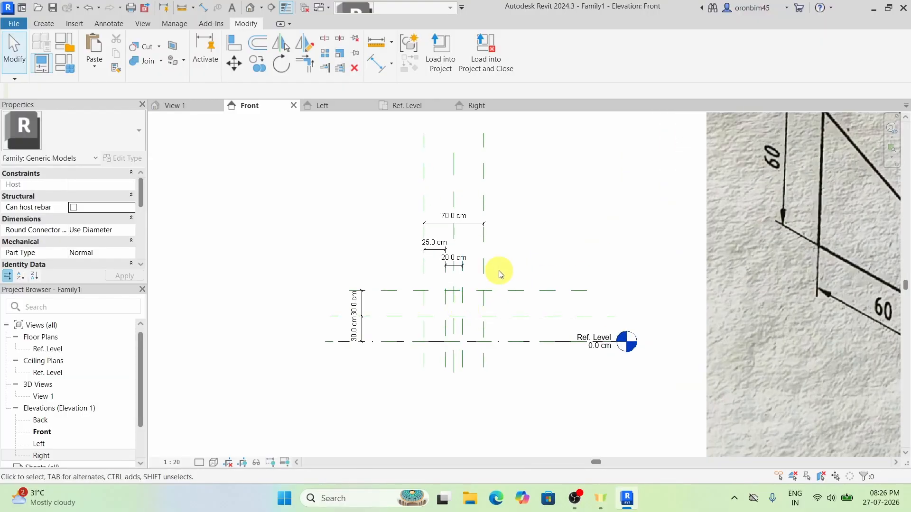
Add an aligned dimension between the right inner and right outer vertical reference planes, in line with the left 25 cm dimension
{"action": "key", "text": "d"}
{"action": "key", "text": "i"}
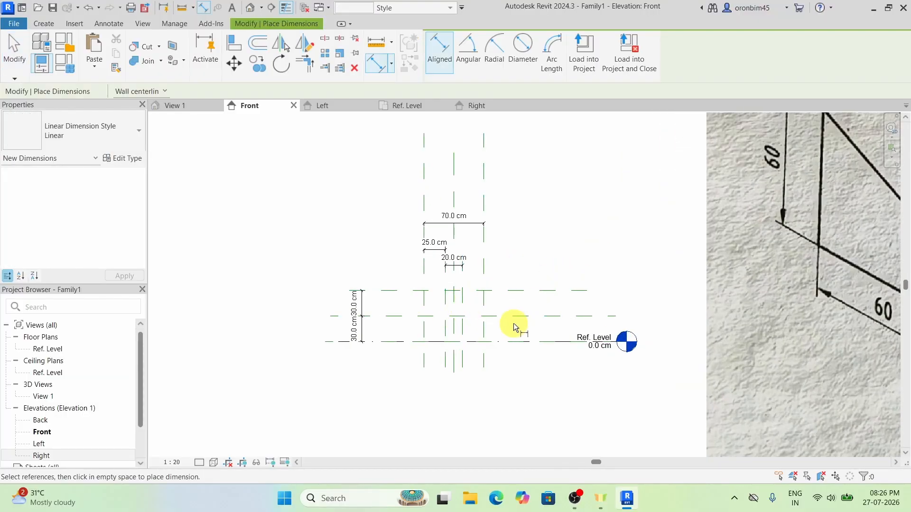
{"action": "scroll", "coordinate": [484, 315], "scroll_direction": "up", "scroll_amount": 2}
{"action": "left_click", "coordinate": [452, 299]}
{"action": "left_click", "coordinate": [485, 302]}
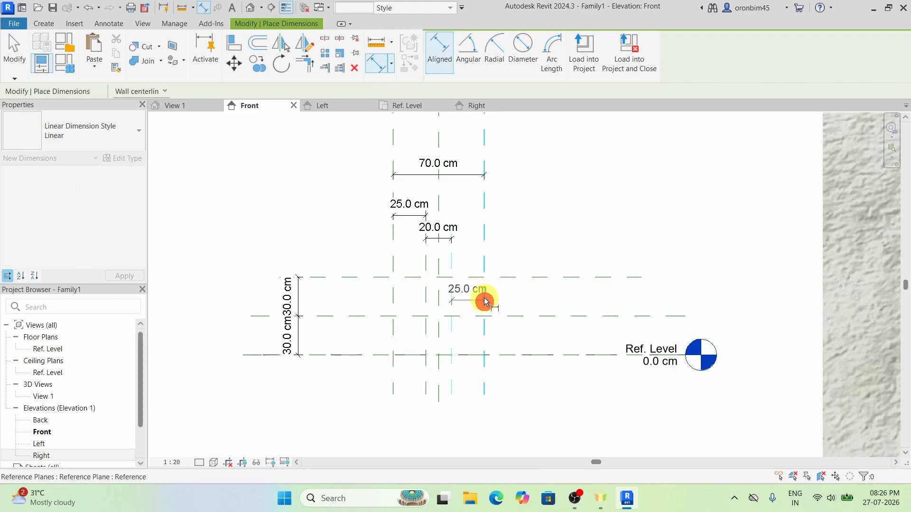
{"action": "left_click", "coordinate": [501, 217]}
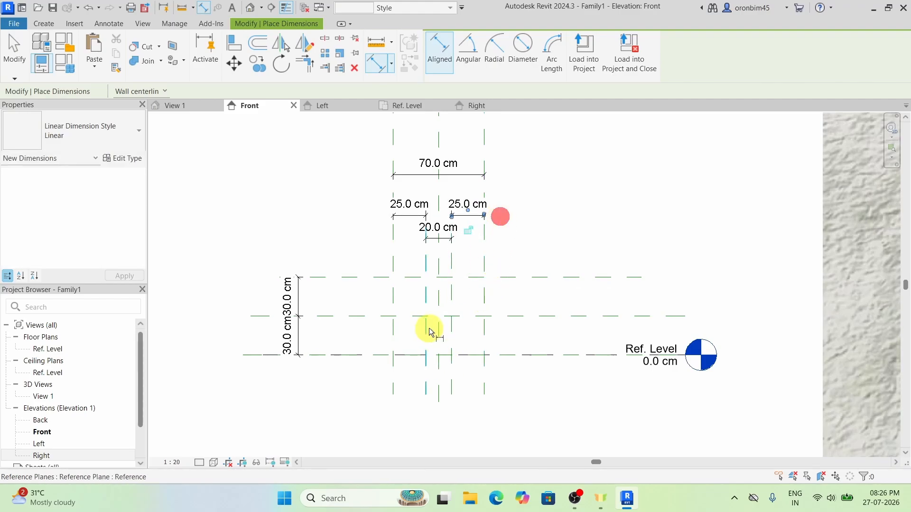
Compare the dimensioned reference planes in the Front elevation with the isometric and front views of the imported drawing
{"action": "scroll", "coordinate": [427, 326], "scroll_direction": "down", "scroll_amount": 3}
{"action": "scroll", "coordinate": [695, 217], "scroll_direction": "down", "scroll_amount": 4}
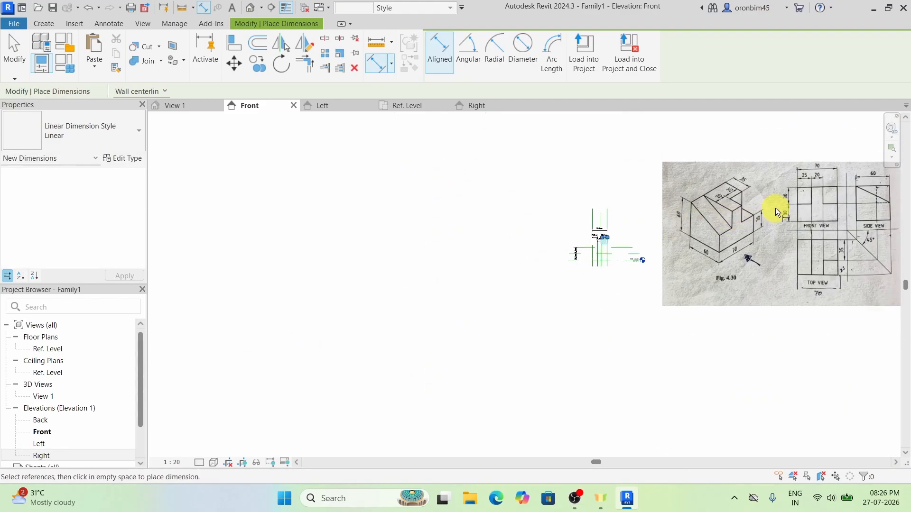
{"action": "middle_click_drag", "start_coordinate": [784, 203], "coordinate": [674, 257]}
{"action": "scroll", "coordinate": [654, 256], "scroll_direction": "up", "scroll_amount": 2}
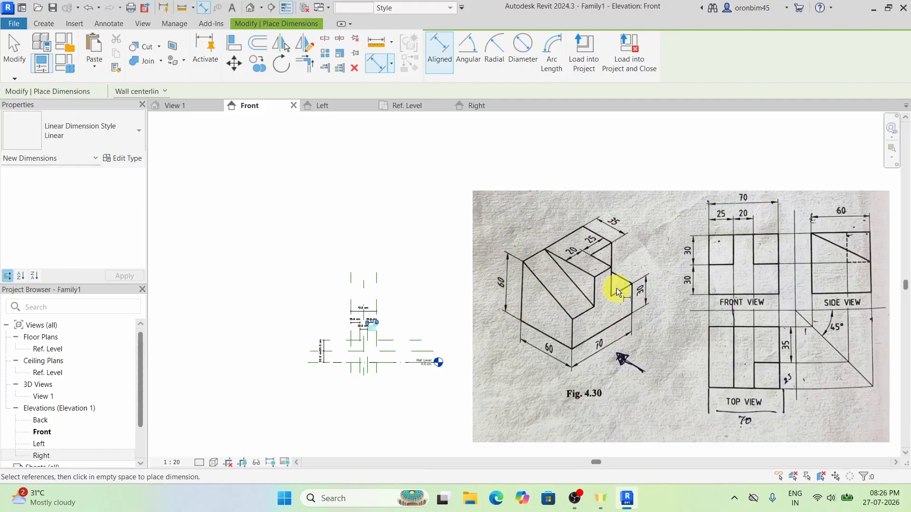
{"action": "scroll", "coordinate": [359, 301], "scroll_direction": "up", "scroll_amount": 3}
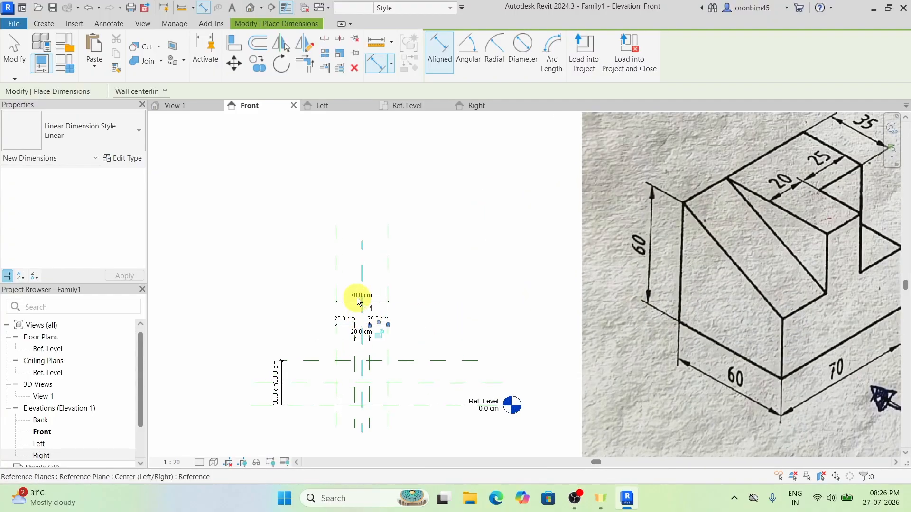
{"action": "scroll", "coordinate": [355, 299], "scroll_direction": "down", "scroll_amount": 2}
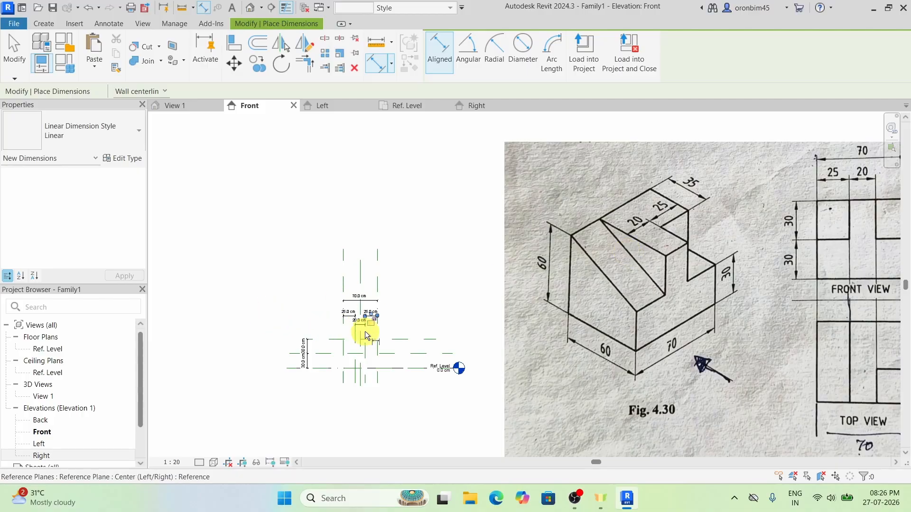
{"action": "scroll", "coordinate": [367, 331], "scroll_direction": "up", "scroll_amount": 2}
{"action": "scroll", "coordinate": [284, 330], "scroll_direction": "down", "scroll_amount": 3}
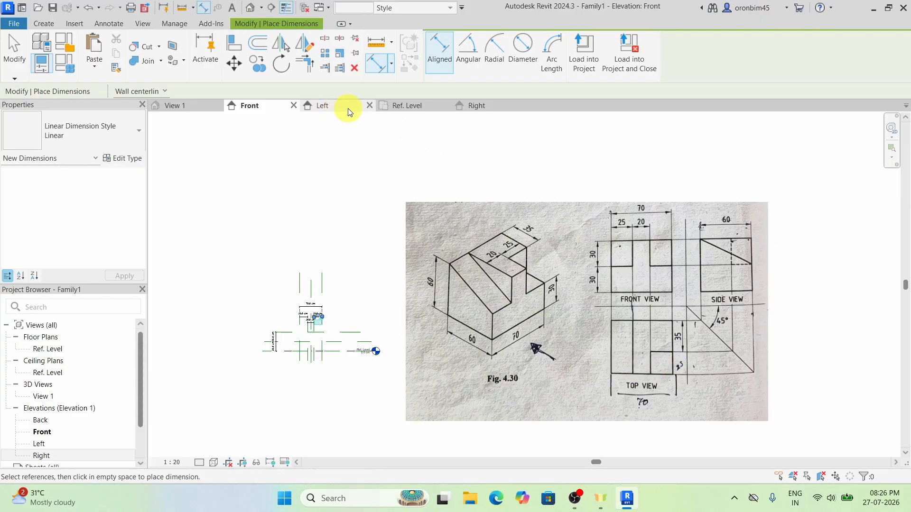
Start an extrusion in the Ref. Level plan and sketch a rectangle snapped to the intersections of the outer reference planes
{"action": "left_click", "coordinate": [409, 106]}
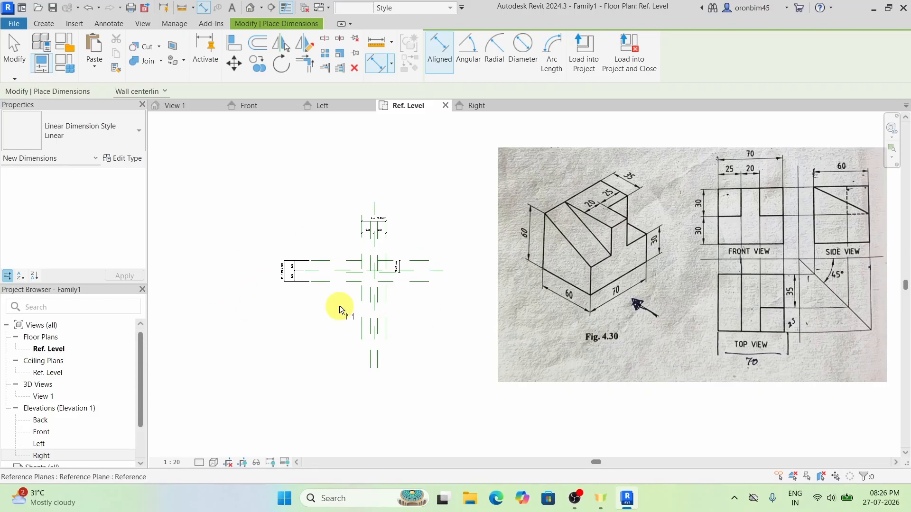
{"action": "scroll", "coordinate": [376, 287], "scroll_direction": "up", "scroll_amount": 2}
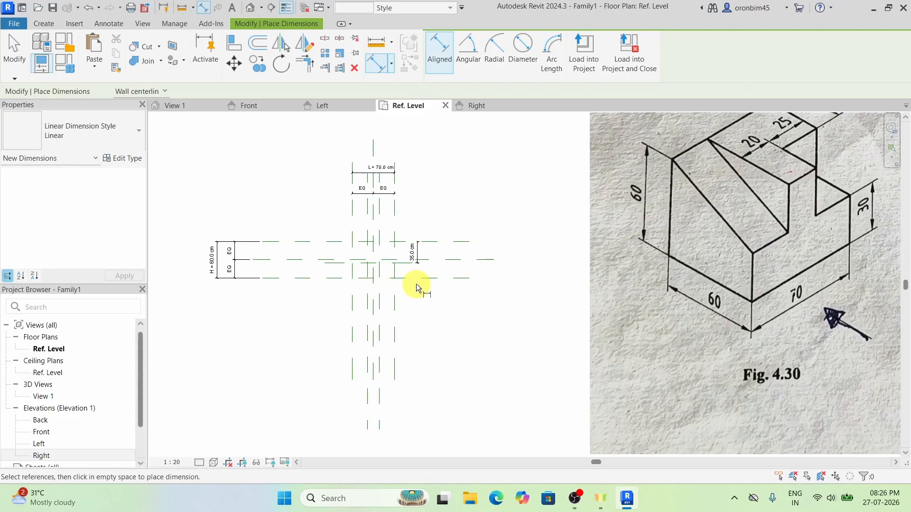
{"action": "left_click", "coordinate": [44, 24]}
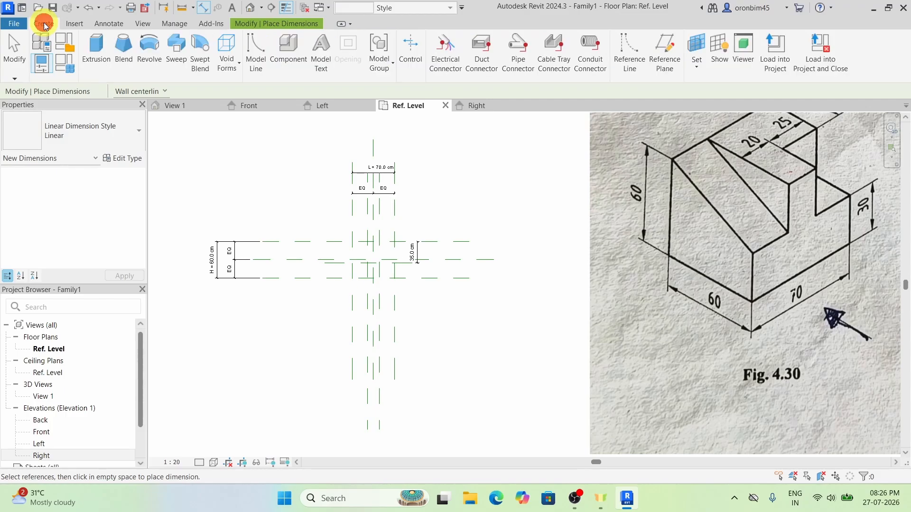
{"action": "left_click", "coordinate": [95, 56]}
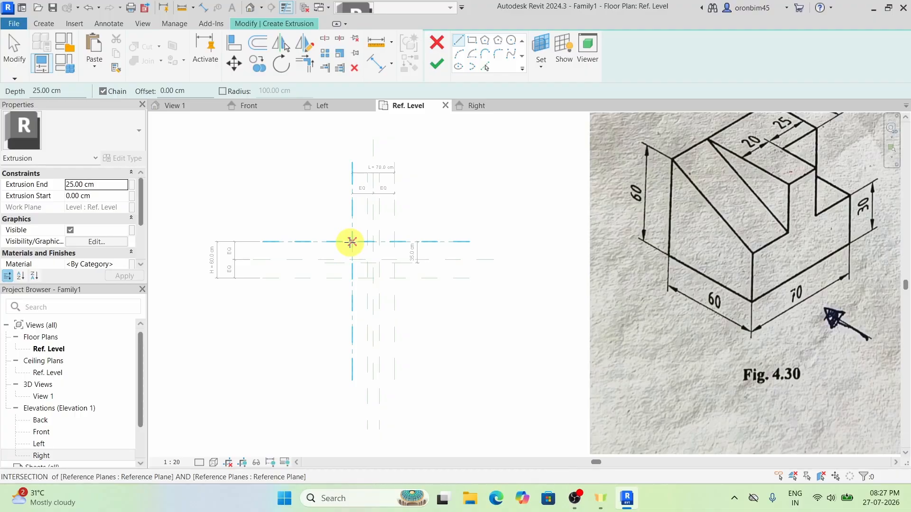
{"action": "left_click", "coordinate": [472, 41]}
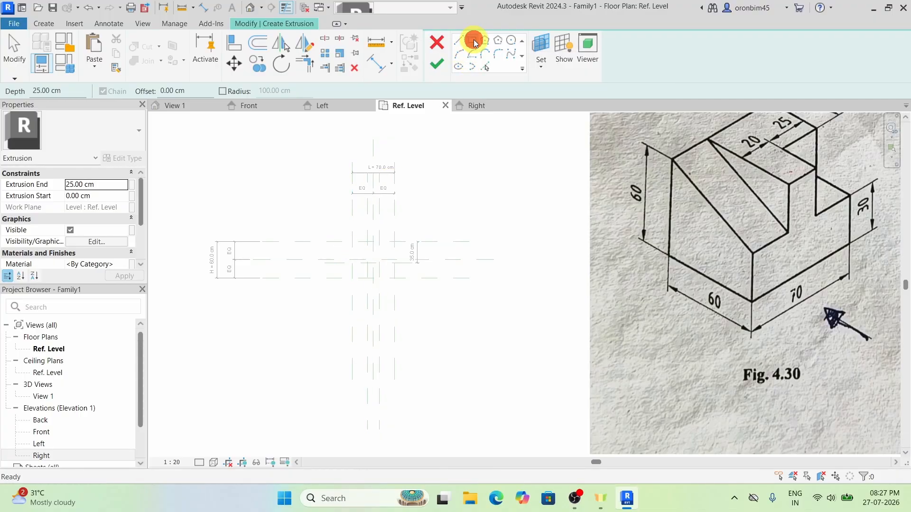
{"action": "scroll", "coordinate": [352, 243], "scroll_direction": "up", "scroll_amount": 2}
{"action": "left_click", "coordinate": [352, 241]}
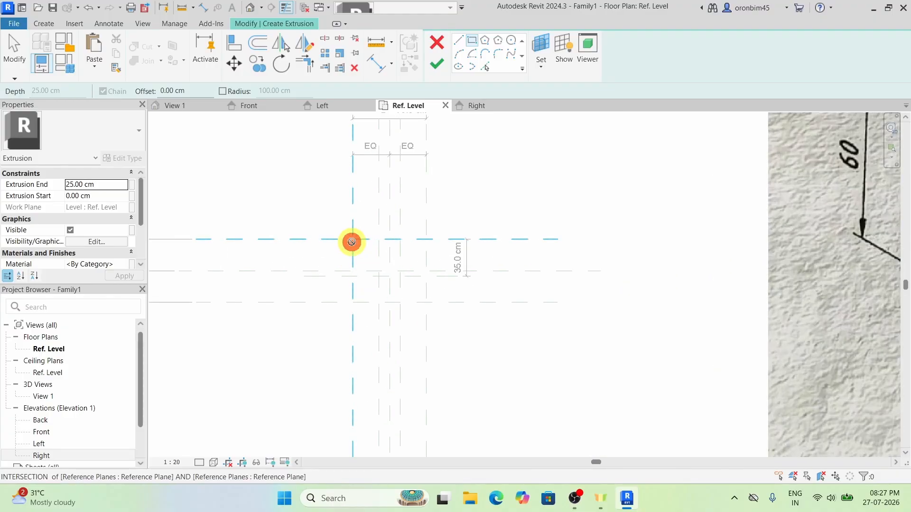
{"action": "left_click", "coordinate": [427, 303]}
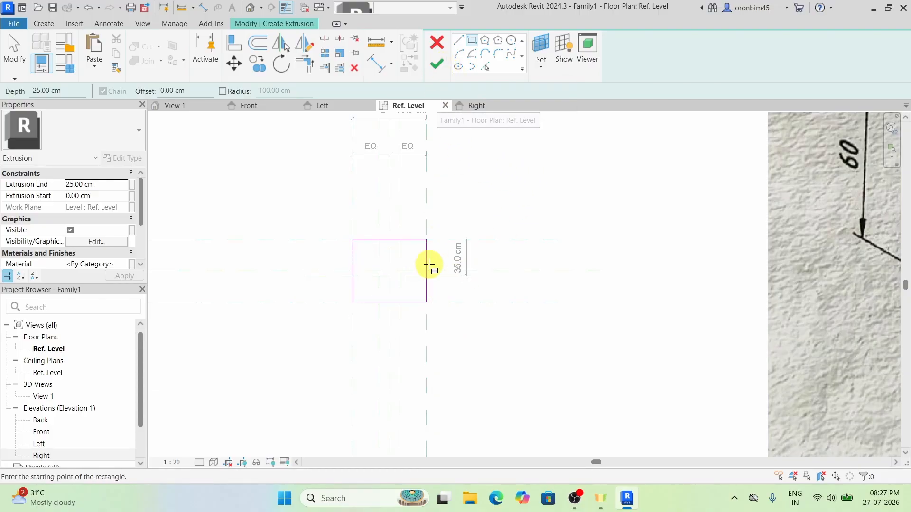
Check the sketch against the imported drawing and finish the extrusion with its 25 cm depth
{"action": "scroll", "coordinate": [340, 247], "scroll_direction": "down", "scroll_amount": 3}
{"action": "scroll", "coordinate": [586, 266], "scroll_direction": "down", "scroll_amount": 3}
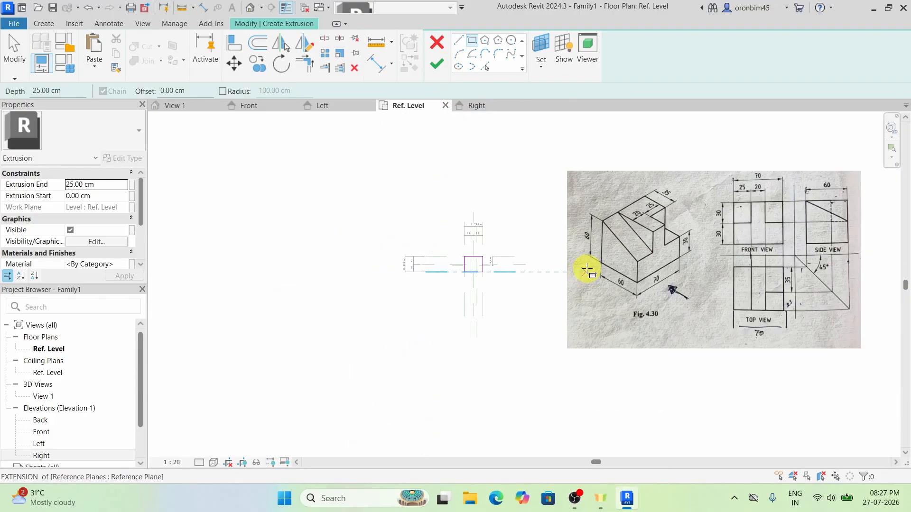
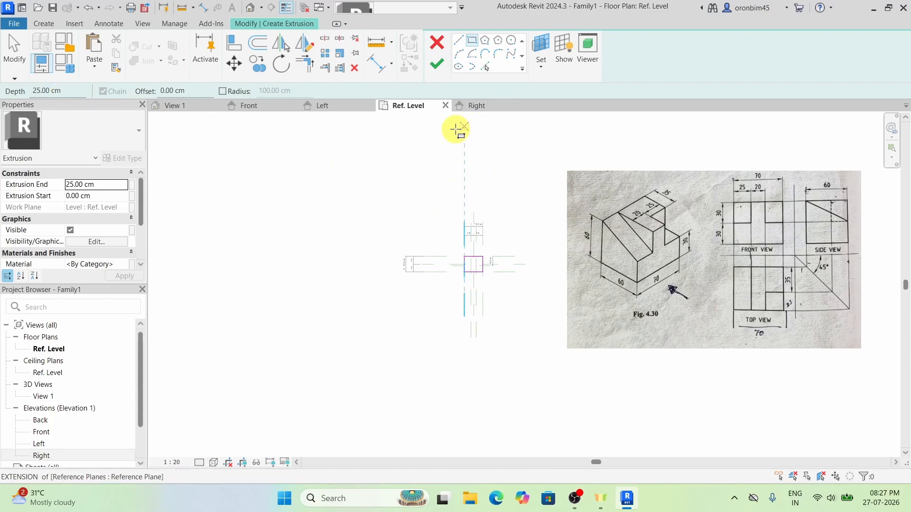
{"action": "left_click", "coordinate": [435, 65]}
{"action": "scroll", "coordinate": [513, 289], "scroll_direction": "up", "scroll_amount": 3}
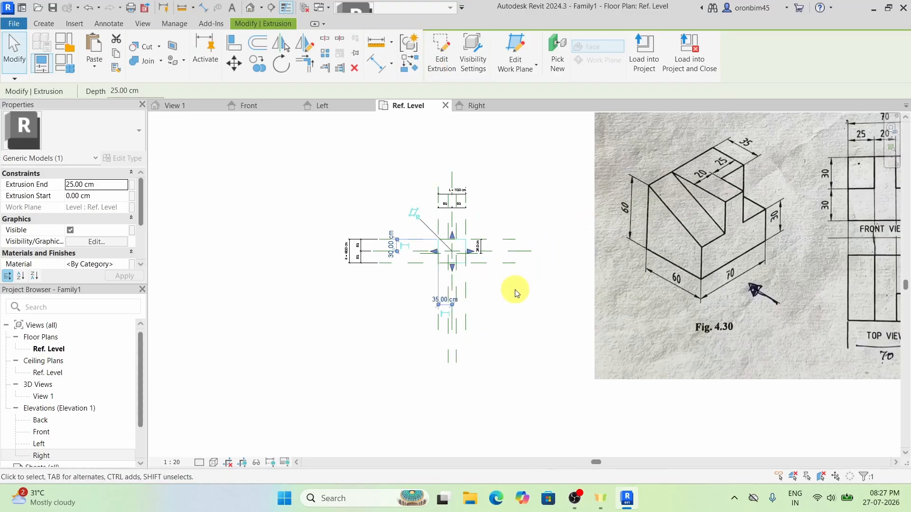
{"action": "left_click", "coordinate": [369, 282]}
{"action": "scroll", "coordinate": [368, 282], "scroll_direction": "down", "scroll_amount": 2}
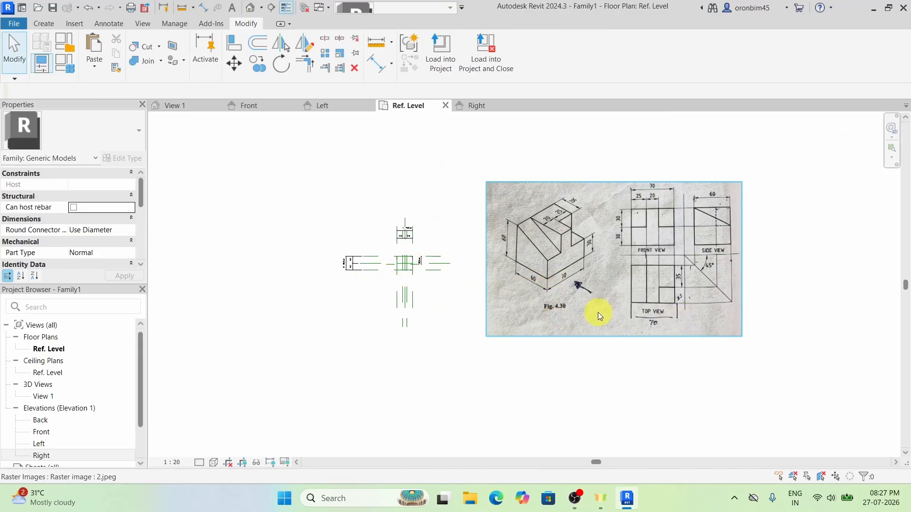
Switch to the Front elevation and bring the new extrusion into close view
{"action": "left_click", "coordinate": [261, 106]}
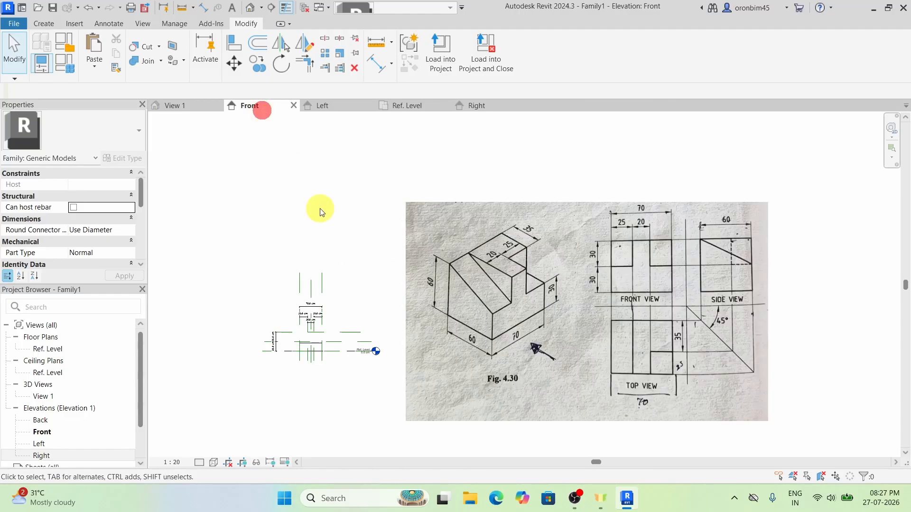
{"action": "scroll", "coordinate": [320, 358], "scroll_direction": "up", "scroll_amount": 2}
{"action": "scroll", "coordinate": [320, 358], "scroll_direction": "up", "scroll_amount": 1}
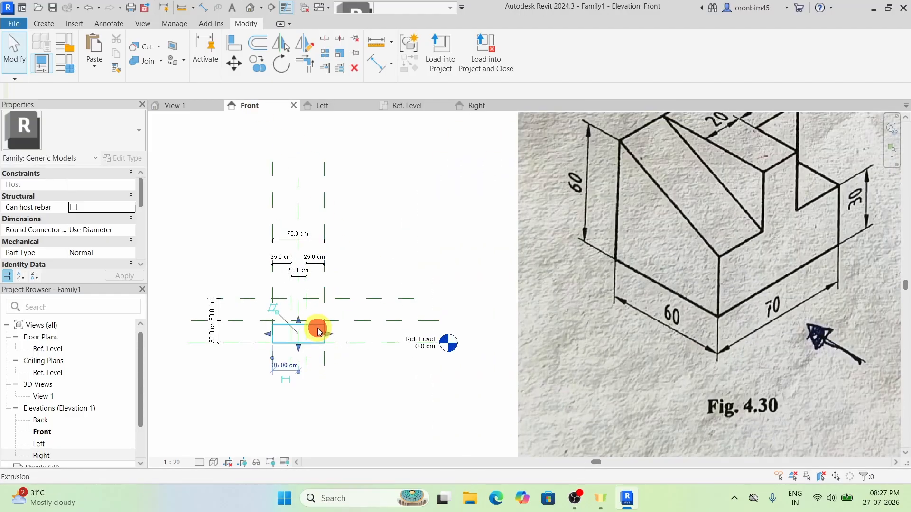
Try to stretch the extrusion's top face up to the upper horizontal reference plane, giving an extrusion end of 60 cm
{"action": "left_click", "coordinate": [319, 332]}
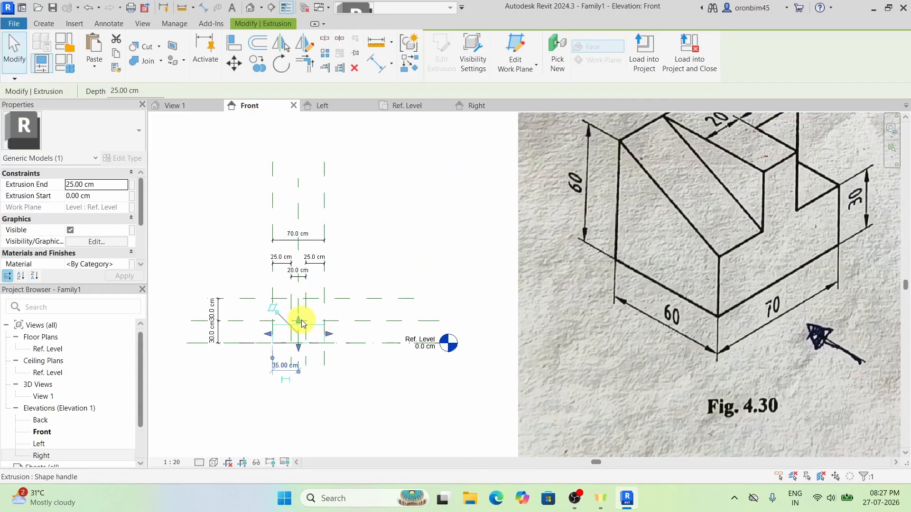
{"action": "scroll", "coordinate": [299, 320], "scroll_direction": "up", "scroll_amount": 2}
{"action": "left_click_drag", "start_coordinate": [298, 324], "coordinate": [305, 287]}
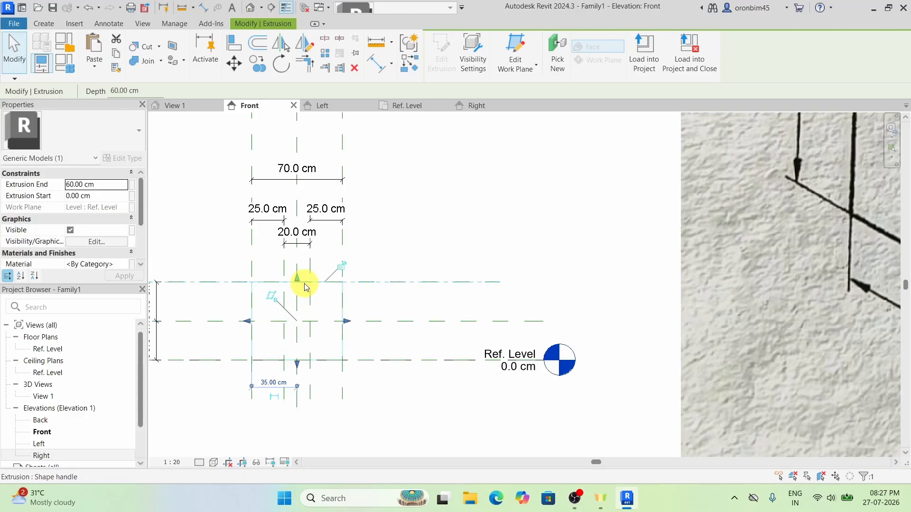
{"action": "left_click", "coordinate": [426, 260]}
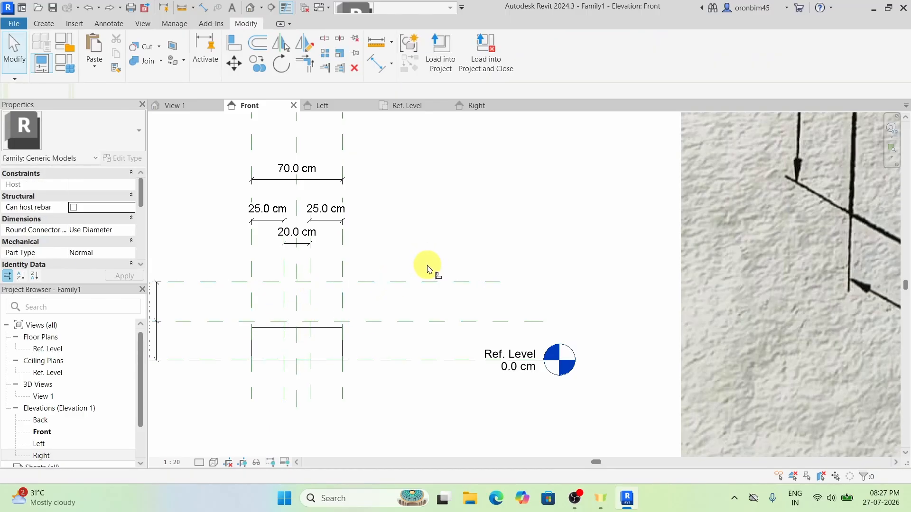
Align the extrusion's top face with the upper horizontal reference plane in the Front elevation
{"action": "key", "text": "a"}
{"action": "key", "text": "l"}
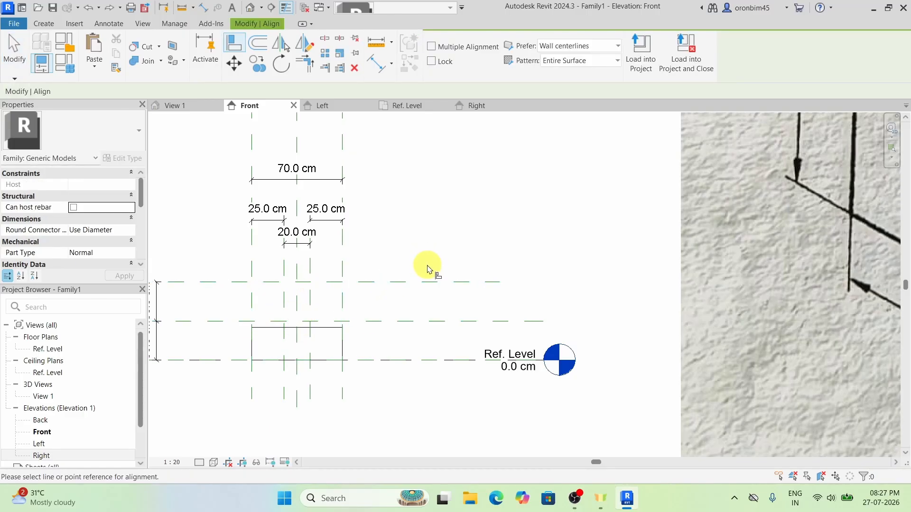
{"action": "left_click", "coordinate": [376, 283]}
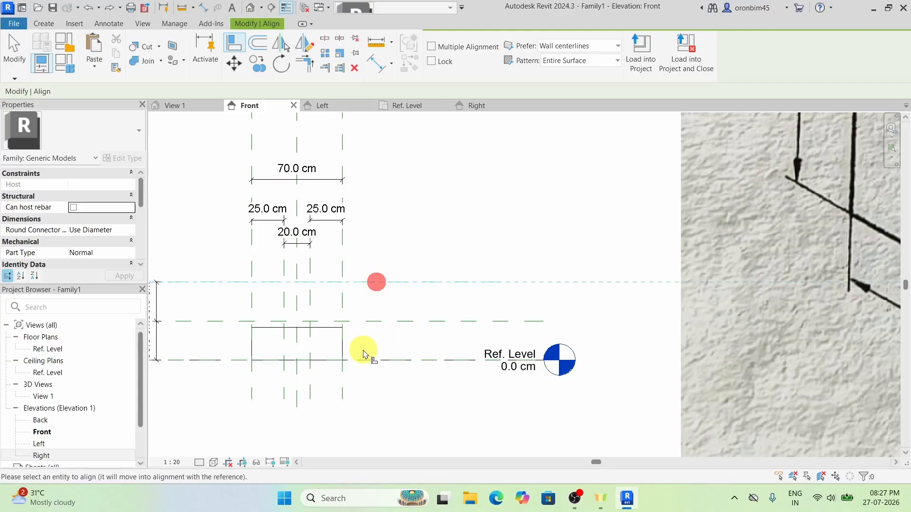
{"action": "left_click", "coordinate": [327, 328]}
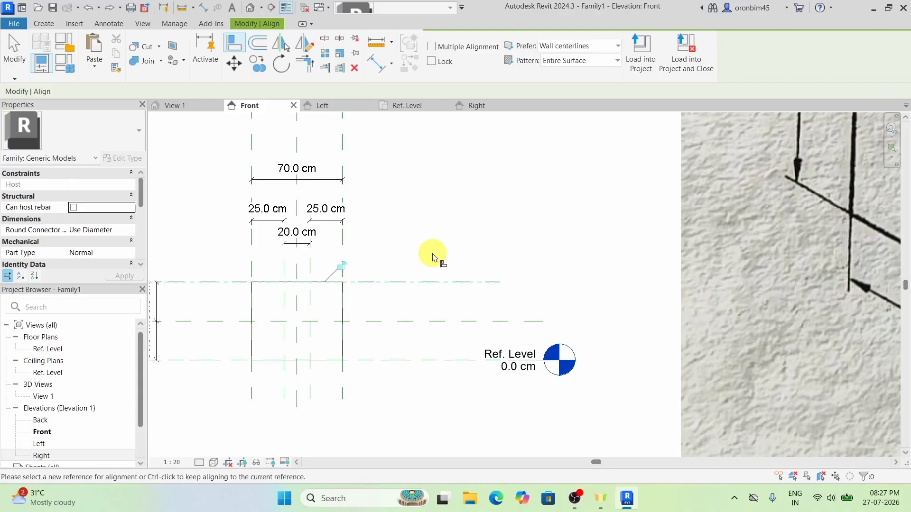
Examine the extruded block in the Front elevation and the Ref. Level plan against the views of the imported drawing
{"action": "scroll", "coordinate": [399, 266], "scroll_direction": "down", "scroll_amount": 3}
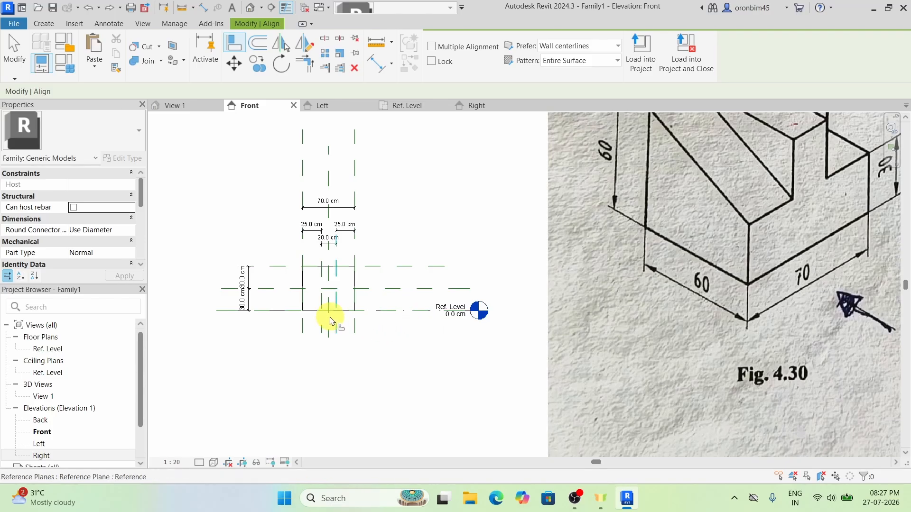
{"action": "scroll", "coordinate": [314, 280], "scroll_direction": "down", "scroll_amount": 2}
{"action": "scroll", "coordinate": [326, 281], "scroll_direction": "up", "scroll_amount": 1}
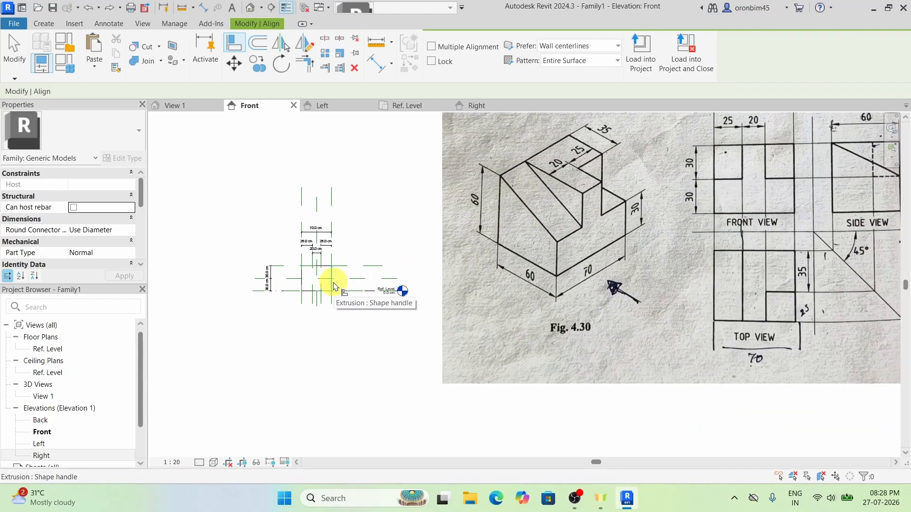
{"action": "scroll", "coordinate": [327, 284], "scroll_direction": "down", "scroll_amount": 1}
{"action": "scroll", "coordinate": [327, 289], "scroll_direction": "up", "scroll_amount": 1}
{"action": "scroll", "coordinate": [327, 289], "scroll_direction": "down", "scroll_amount": 1}
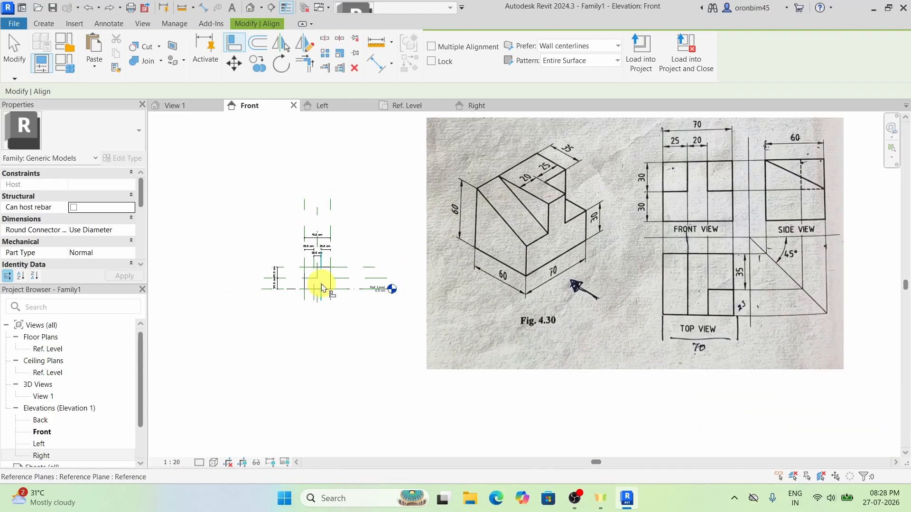
{"action": "left_click", "coordinate": [407, 106]}
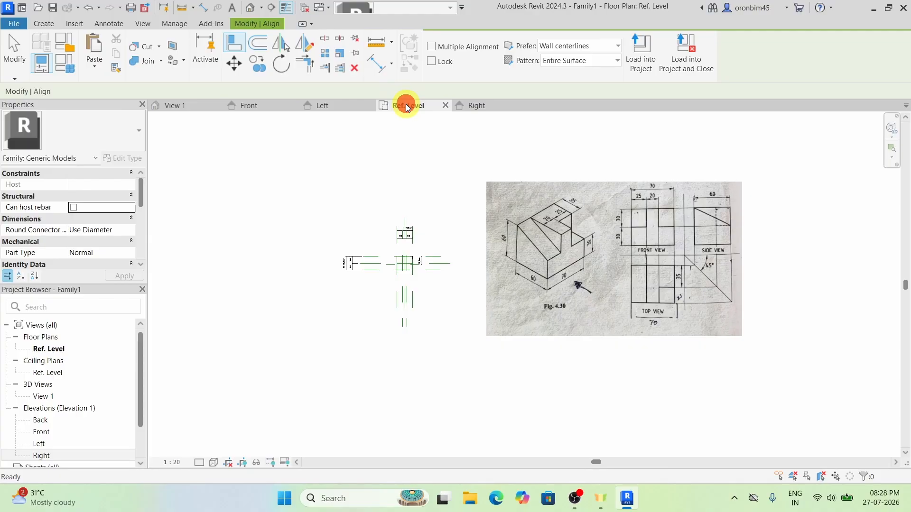
{"action": "scroll", "coordinate": [426, 283], "scroll_direction": "up", "scroll_amount": 2}
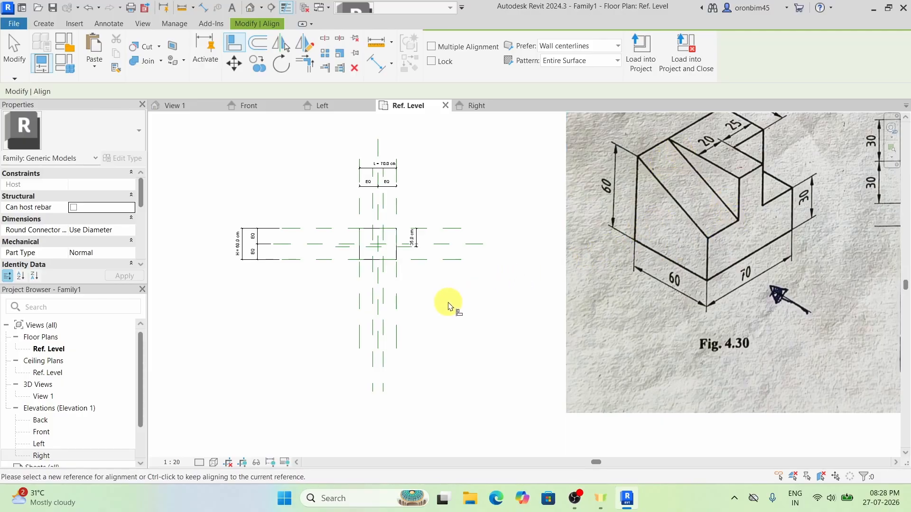
{"action": "scroll", "coordinate": [296, 288], "scroll_direction": "down", "scroll_amount": 3}
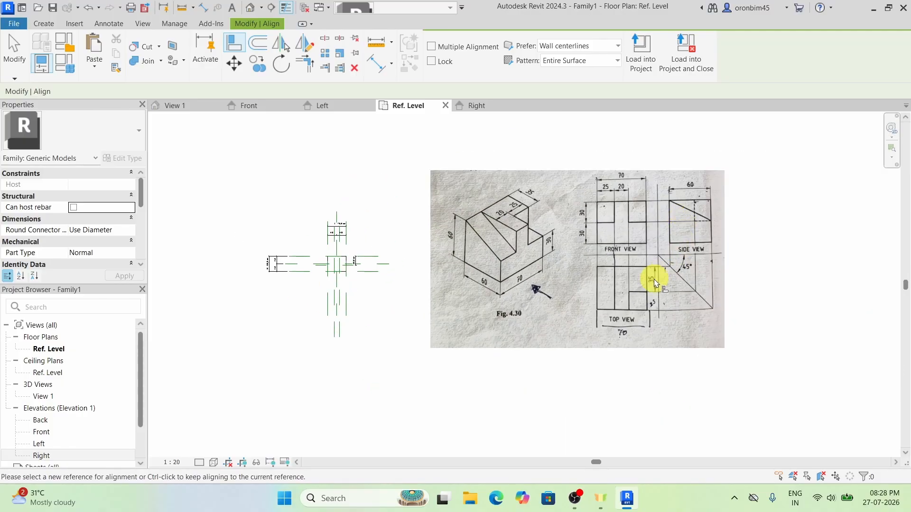
{"action": "scroll", "coordinate": [655, 284], "scroll_direction": "up", "scroll_amount": 2}
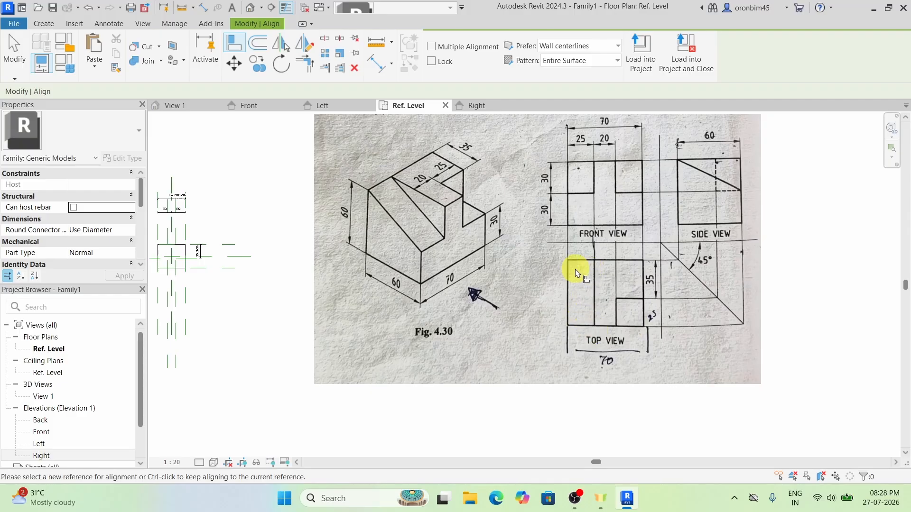
{"action": "scroll", "coordinate": [612, 285], "scroll_direction": "down", "scroll_amount": 2}
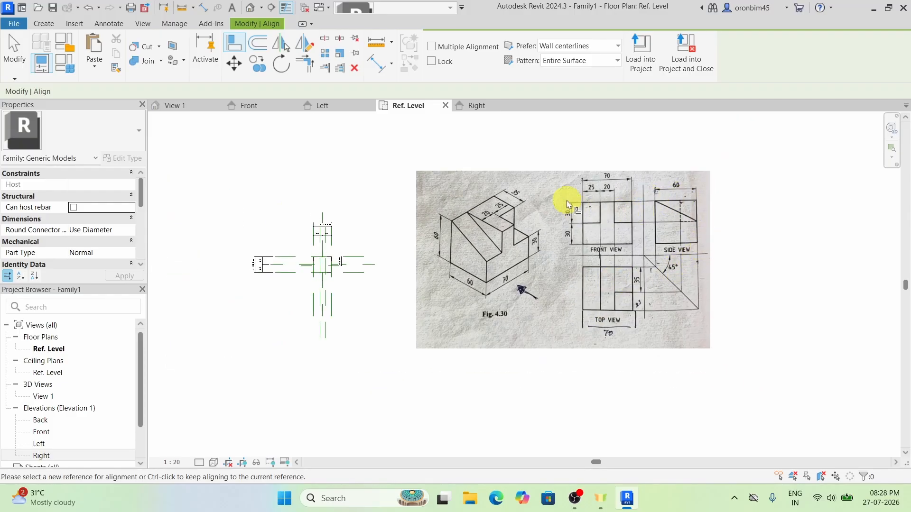
Switch to the Right elevation and set its detail level to Fine and its visual style to Wireframe
{"action": "left_click", "coordinate": [477, 105]}
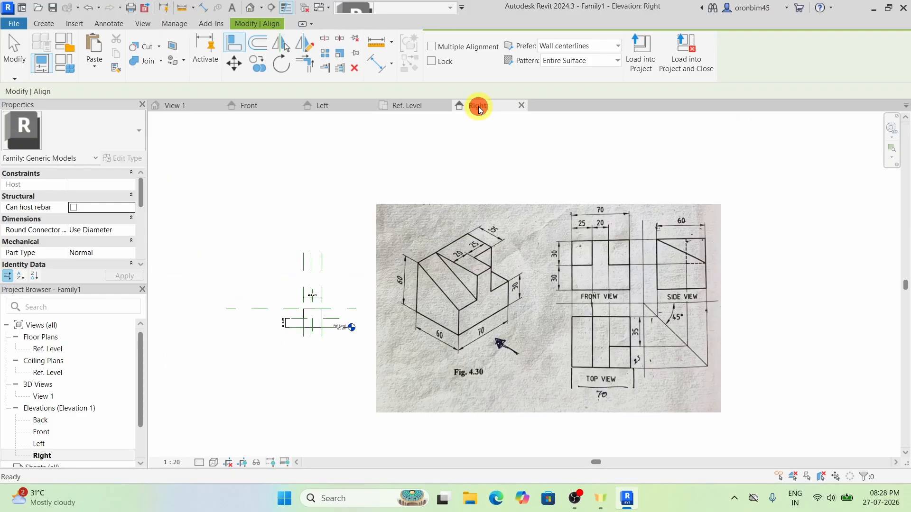
{"action": "left_click", "coordinate": [374, 346]}
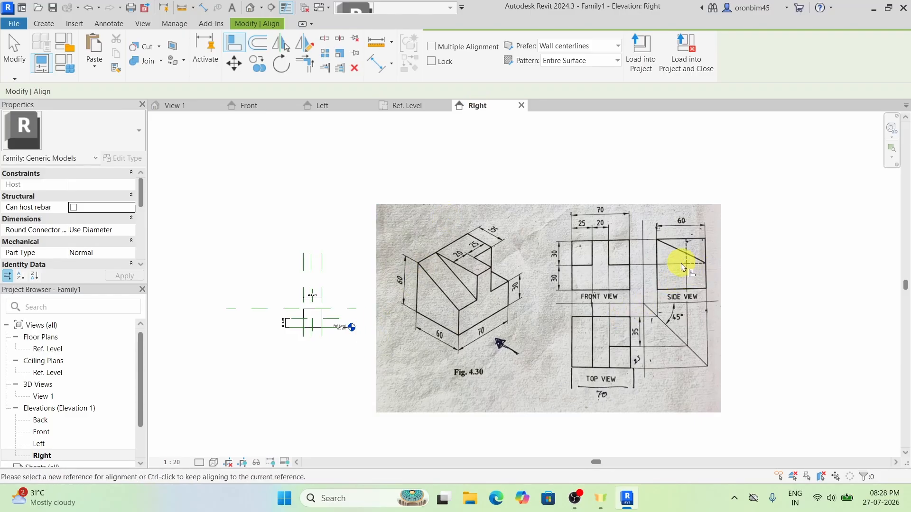
{"action": "scroll", "coordinate": [298, 332], "scroll_direction": "up", "scroll_amount": 4}
{"action": "scroll", "coordinate": [380, 335], "scroll_direction": "up", "scroll_amount": 1}
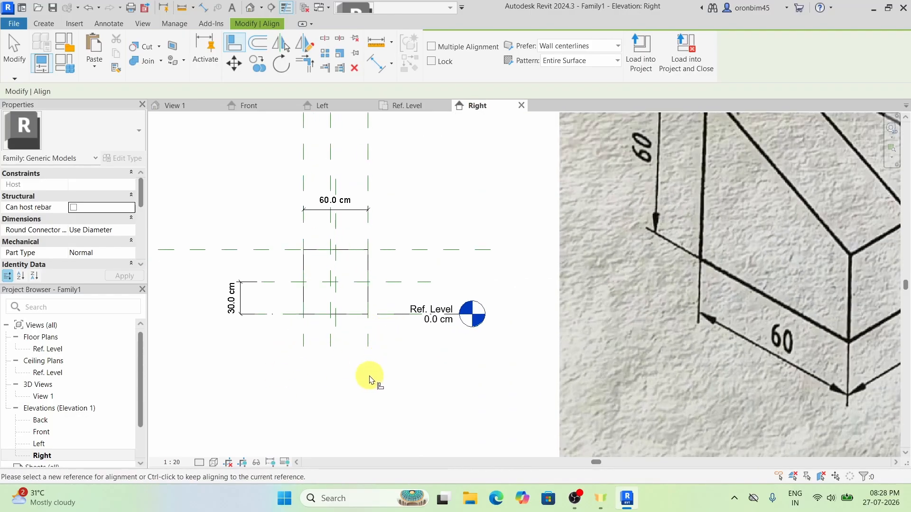
{"action": "left_click", "coordinate": [198, 462]}
{"action": "left_click", "coordinate": [209, 451]}
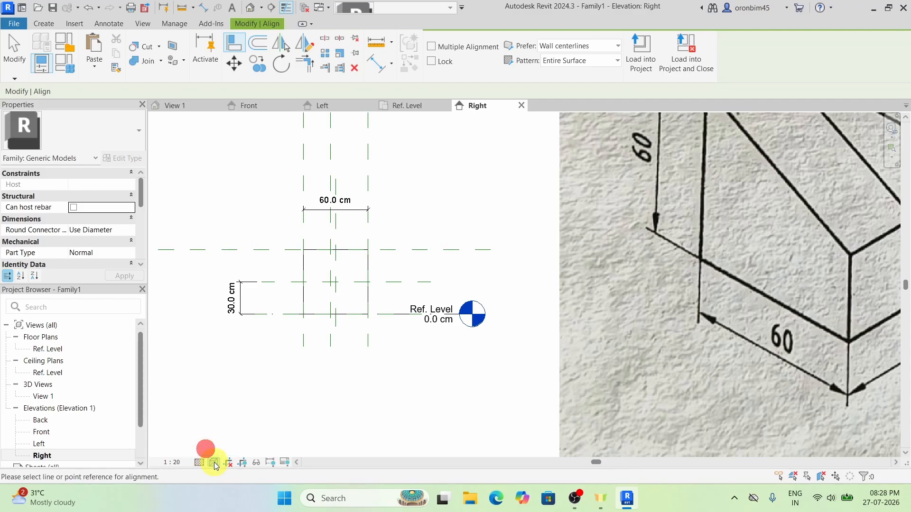
{"action": "left_click", "coordinate": [214, 463]}
{"action": "left_click", "coordinate": [230, 391]}
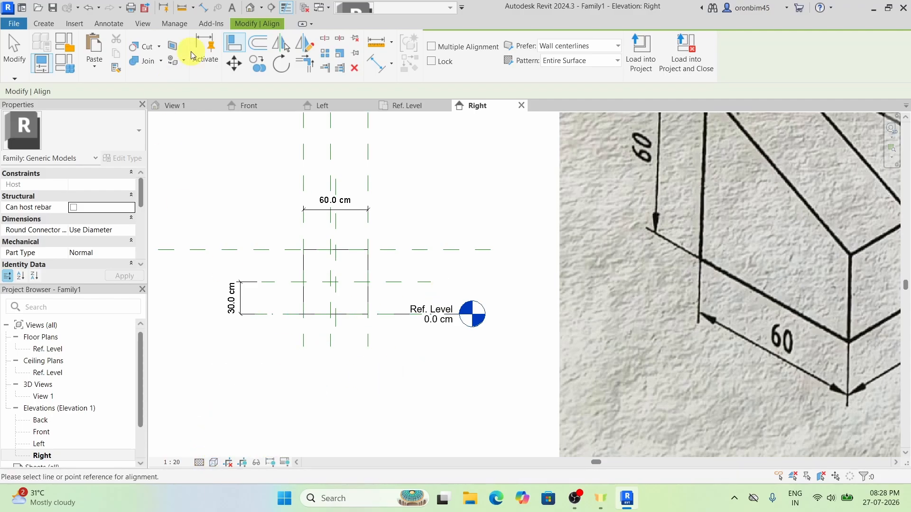
Create a void extrusion from a triangle 60 cm wide and 30 cm high, sloping from the block's upper-left corner to mid-height on its right edge
{"action": "left_click", "coordinate": [52, 26]}
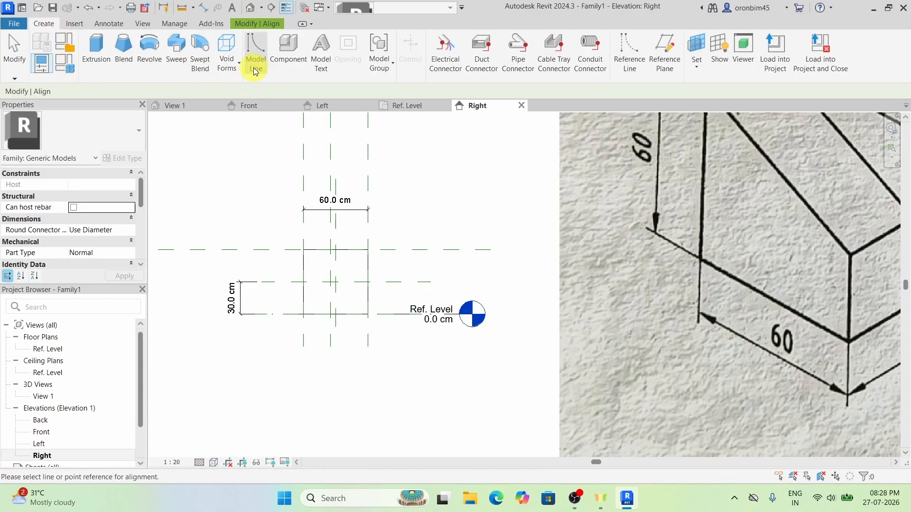
{"action": "left_click", "coordinate": [228, 56]}
{"action": "left_click", "coordinate": [244, 87]}
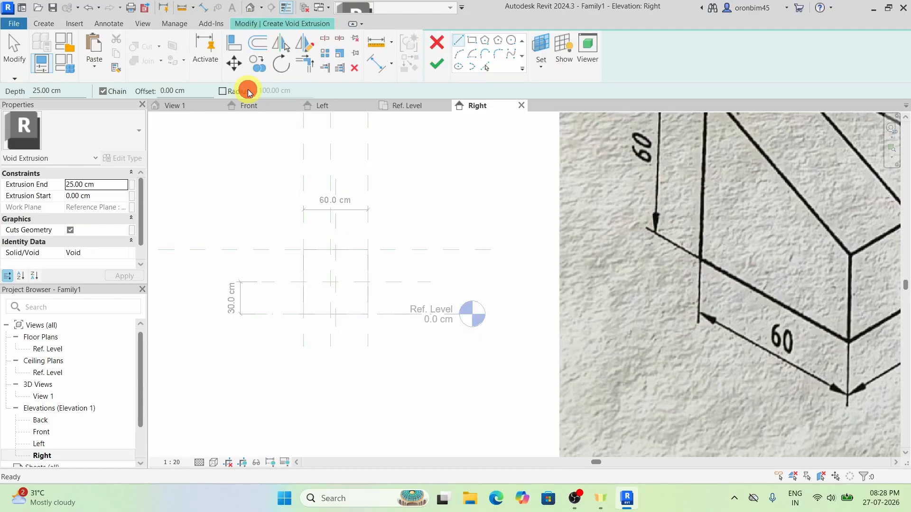
{"action": "left_click", "coordinate": [369, 283]}
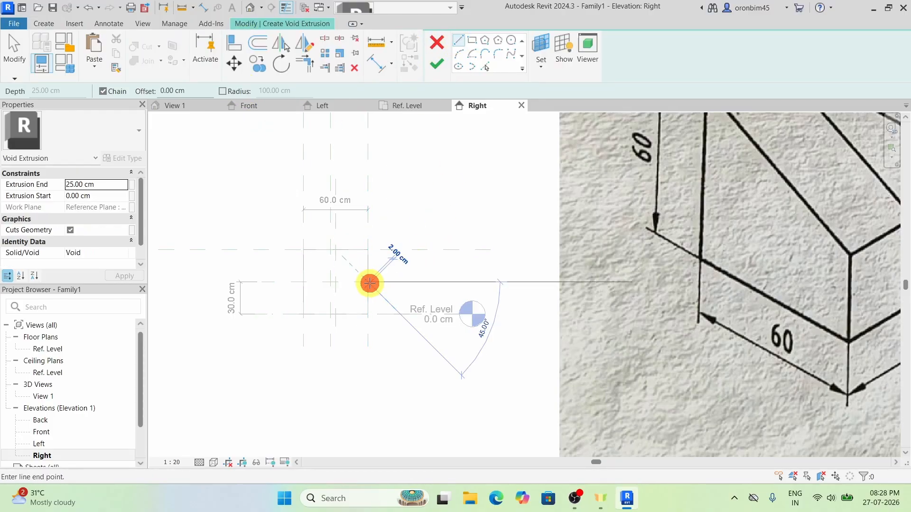
{"action": "left_click", "coordinate": [305, 252]}
{"action": "left_click", "coordinate": [369, 249]}
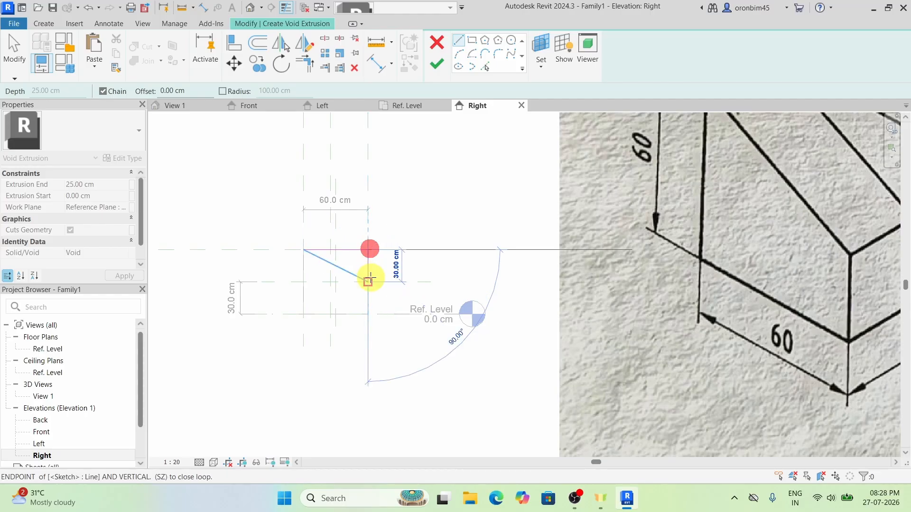
{"action": "left_click", "coordinate": [369, 281]}
{"action": "left_click", "coordinate": [435, 64]}
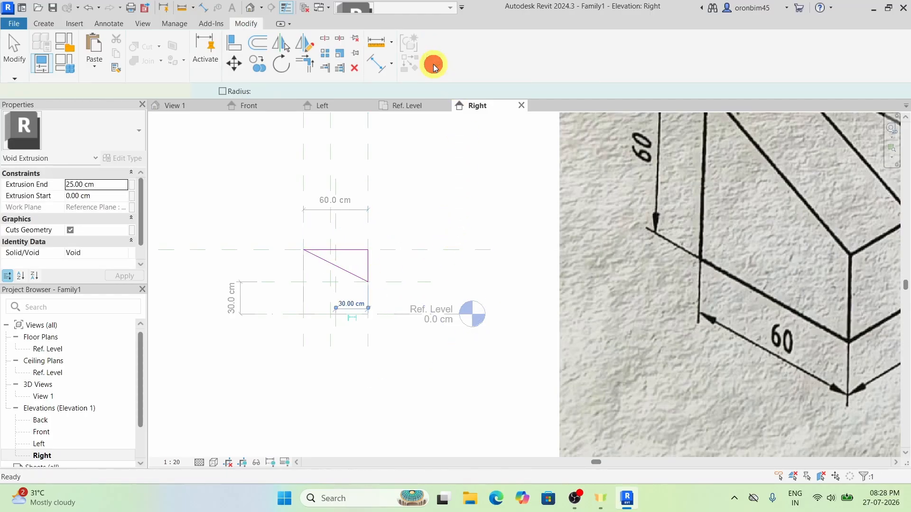
Set the 3D view to Fine detail and Shaded style, and turn the model to show the void cut from behind
{"action": "left_click", "coordinate": [173, 105]}
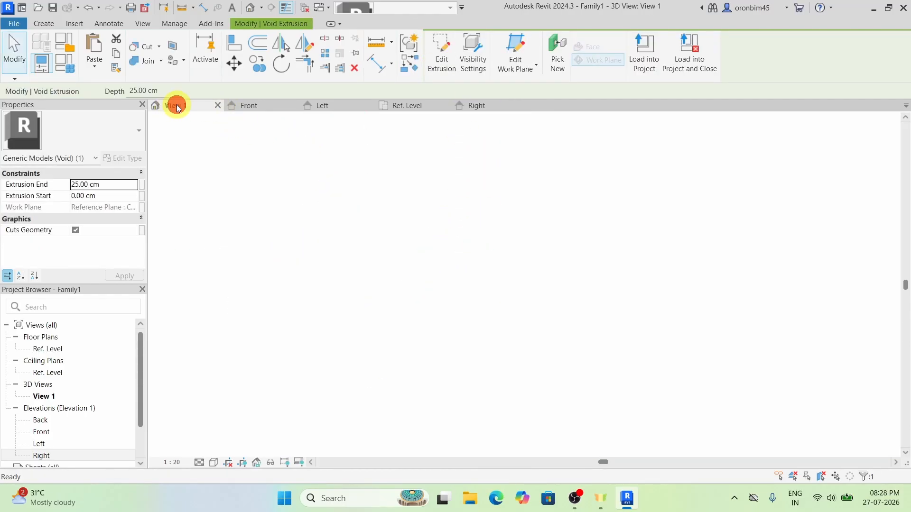
{"action": "scroll", "coordinate": [503, 255], "scroll_direction": "down", "scroll_amount": 4}
{"action": "scroll", "coordinate": [599, 348], "scroll_direction": "up", "scroll_amount": 5}
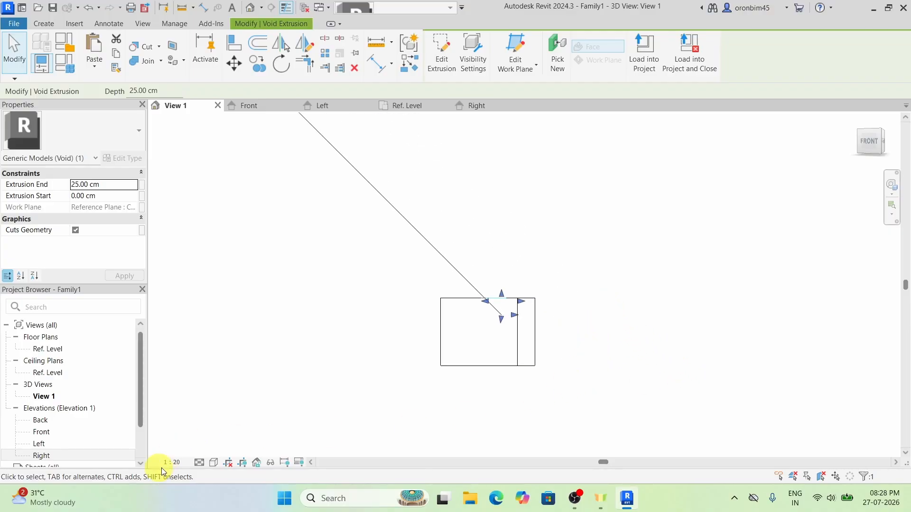
{"action": "left_click", "coordinate": [207, 451]}
{"action": "left_click", "coordinate": [214, 462]}
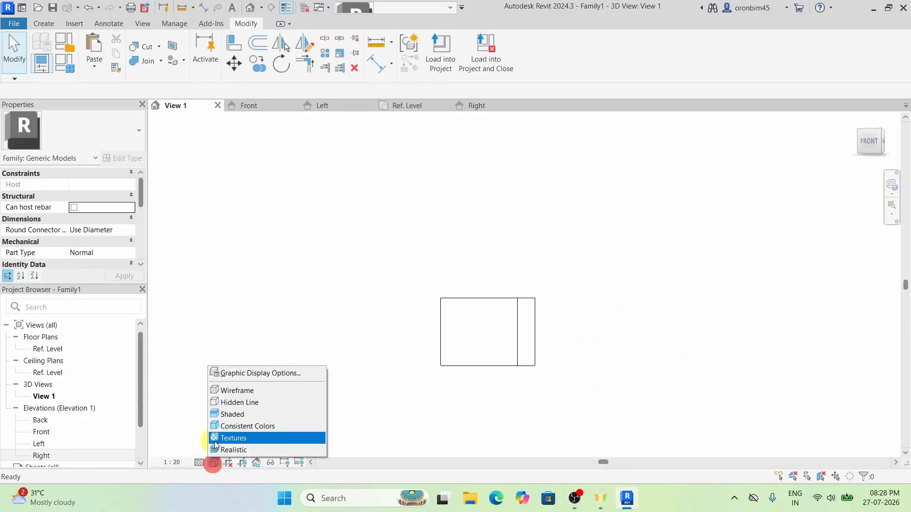
{"action": "left_click", "coordinate": [241, 415]}
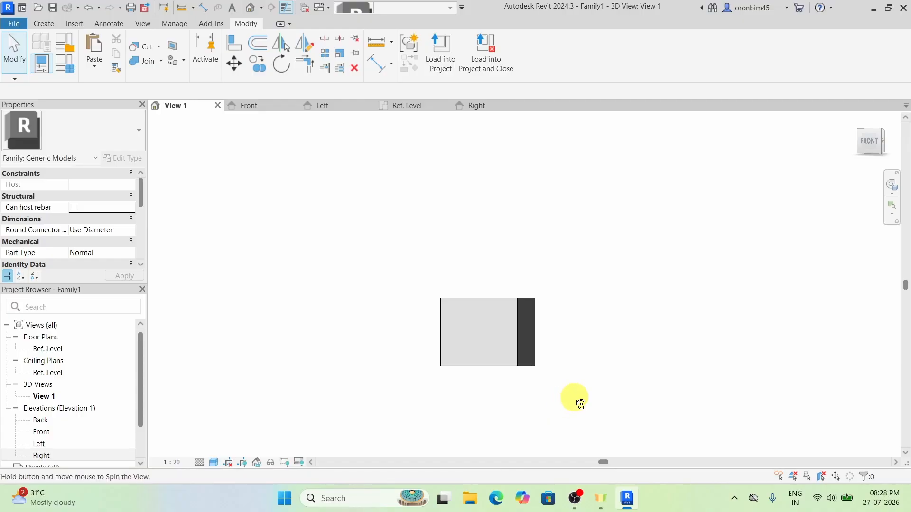
{"action": "mouse_move", "coordinate": [561, 403]}
{"action": "middle_mouse_down", "text": "shift"}
{"action": "mouse_move", "coordinate": [386, 443]}
{"action": "mouse_move", "coordinate": [558, 419]}
{"action": "mouse_move", "coordinate": [465, 443]}
{"action": "mouse_move", "coordinate": [468, 390]}
{"action": "mouse_move", "coordinate": [514, 421]}
{"action": "mouse_move", "coordinate": [513, 356]}
{"action": "middle_mouse_up", "text": "shift"}
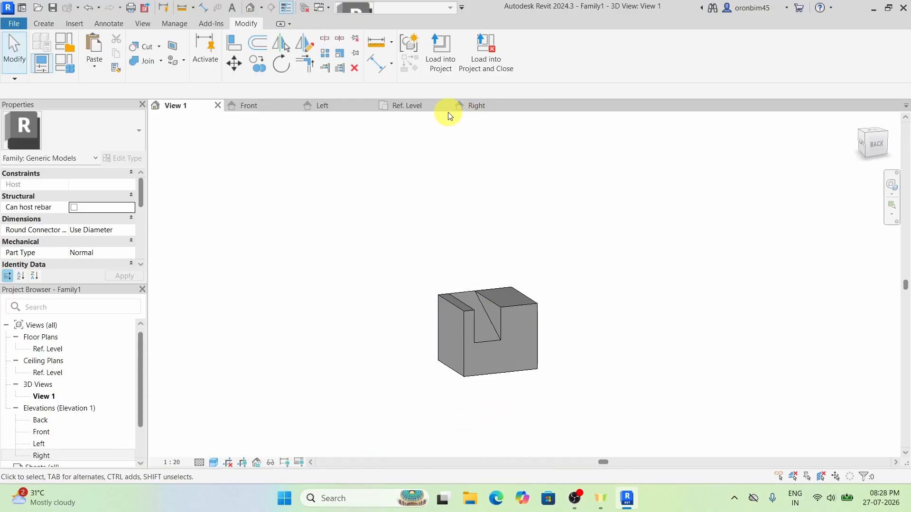
In the Ref. Level plan, stretch the void's ends to the block's left edge and the first inner reference plane, from -35 to -10 cm
{"action": "left_click", "coordinate": [432, 110]}
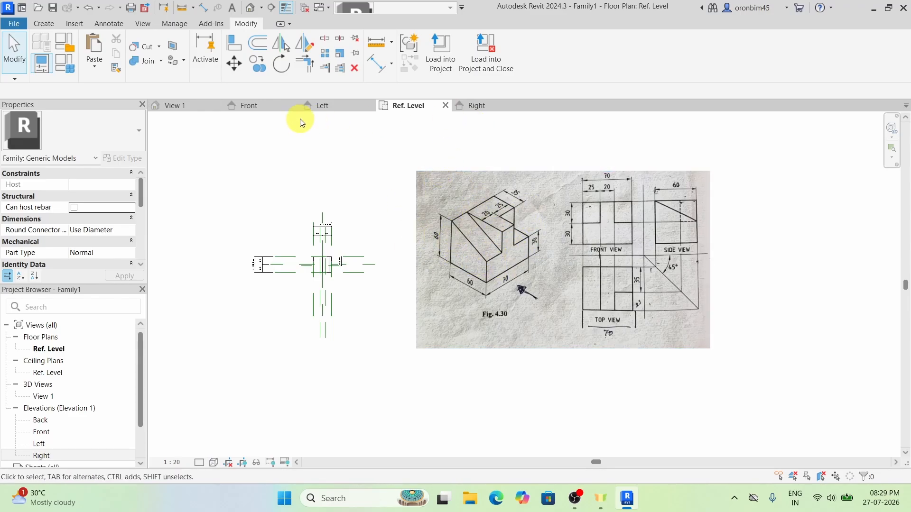
{"action": "left_click", "coordinate": [187, 109]}
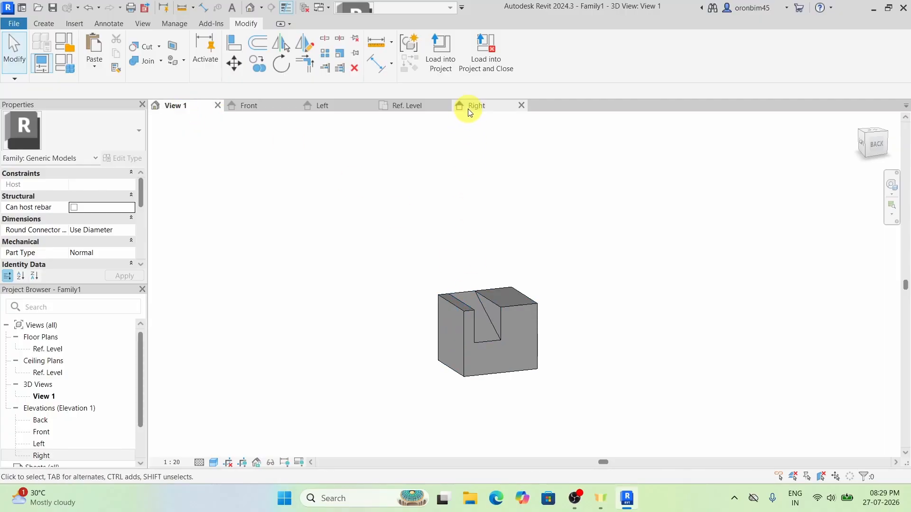
{"action": "left_click", "coordinate": [411, 104]}
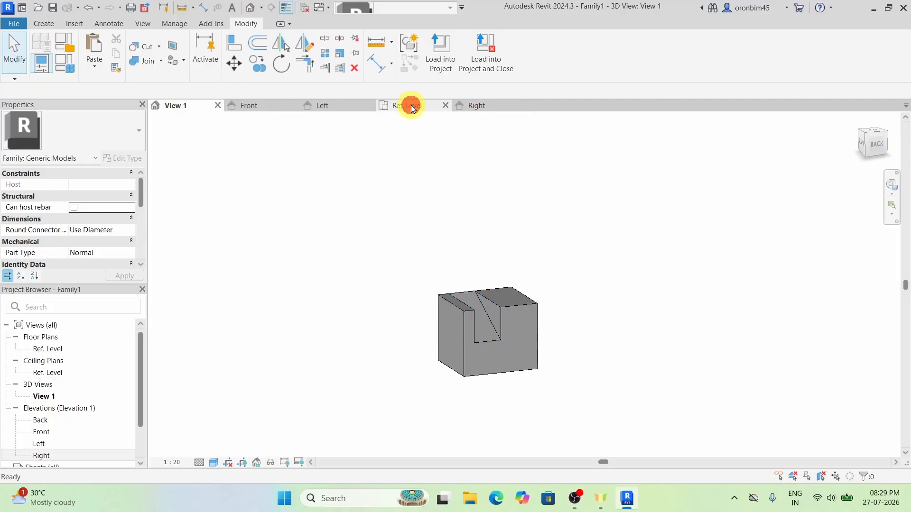
{"action": "scroll", "coordinate": [324, 271], "scroll_direction": "up", "scroll_amount": 5}
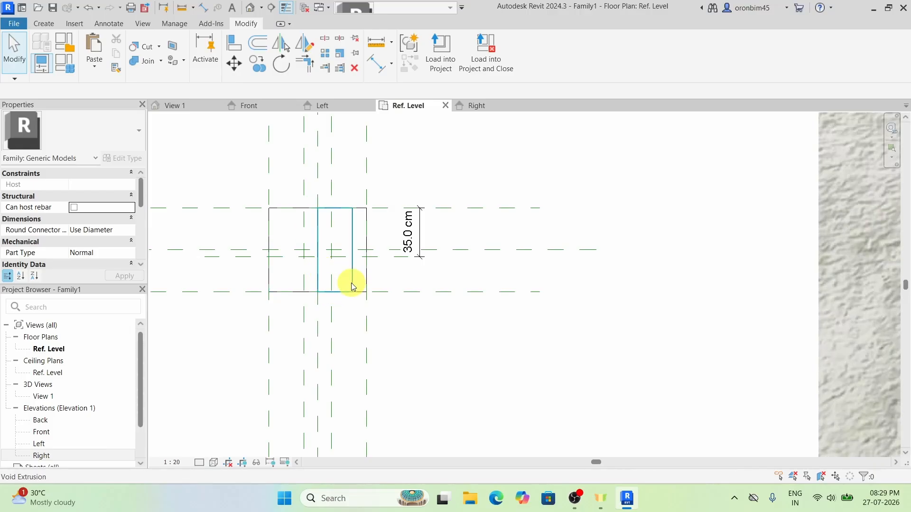
{"action": "scroll", "coordinate": [353, 285], "scroll_direction": "down", "scroll_amount": 5}
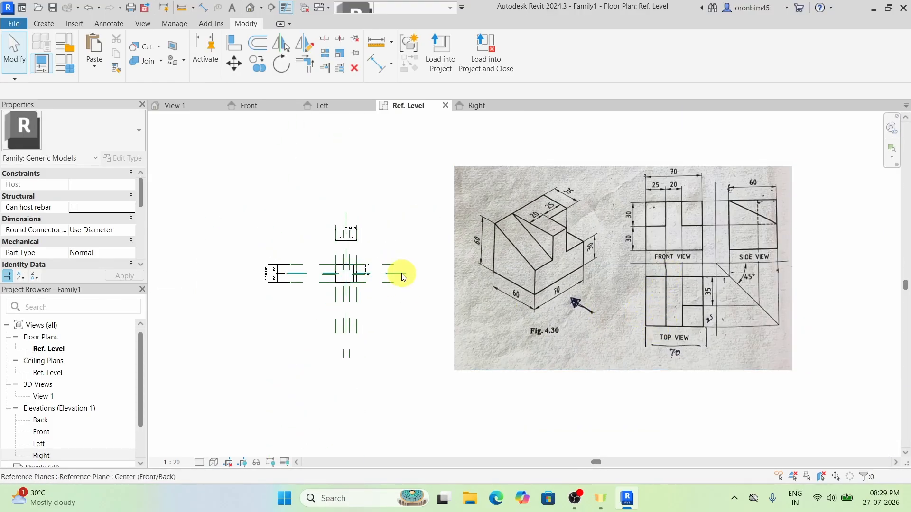
{"action": "scroll", "coordinate": [340, 277], "scroll_direction": "up", "scroll_amount": 3}
{"action": "scroll", "coordinate": [348, 287], "scroll_direction": "up", "scroll_amount": 3}
{"action": "left_click", "coordinate": [370, 283]}
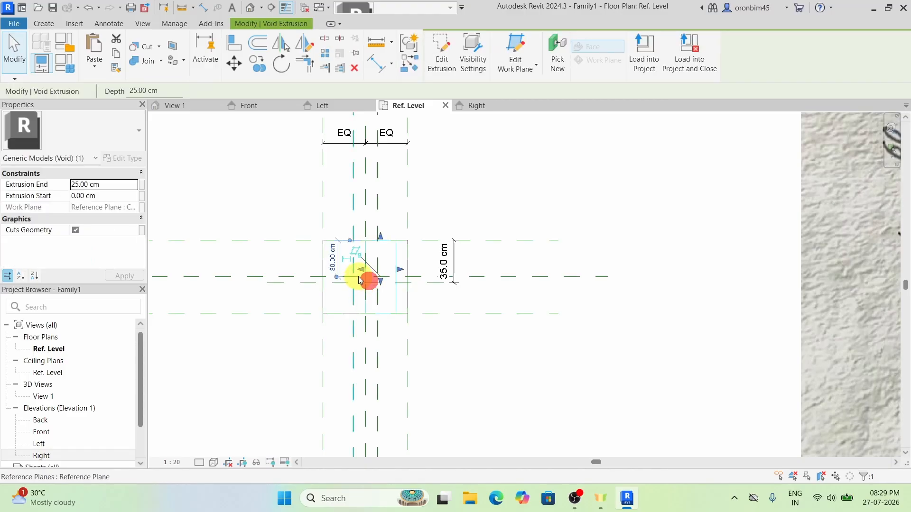
{"action": "left_click_drag", "start_coordinate": [362, 273], "coordinate": [326, 275]}
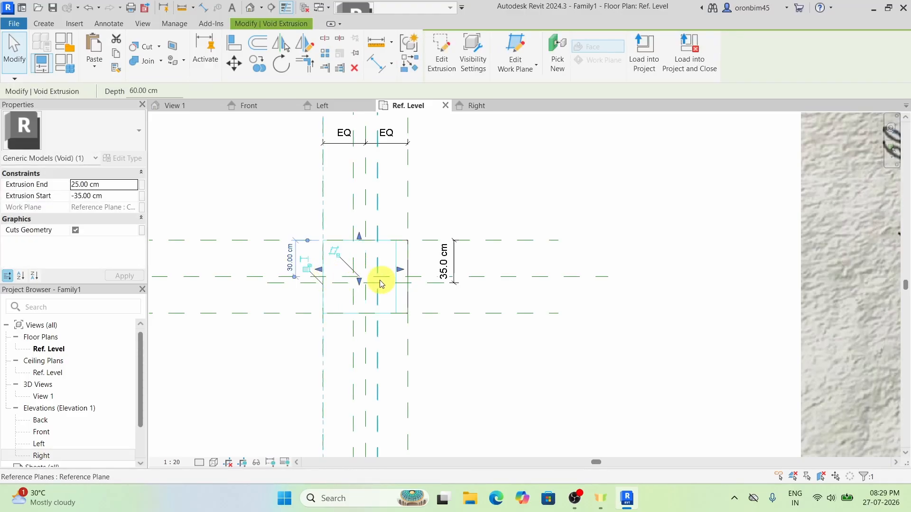
{"action": "left_click_drag", "start_coordinate": [401, 273], "coordinate": [353, 274]}
{"action": "scroll", "coordinate": [376, 351], "scroll_direction": "down", "scroll_amount": 1}
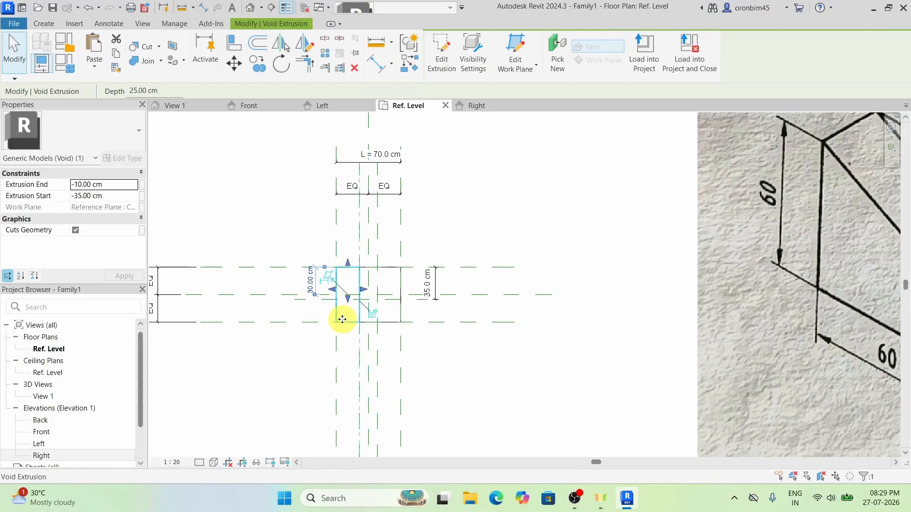
{"action": "left_click", "coordinate": [355, 295]}
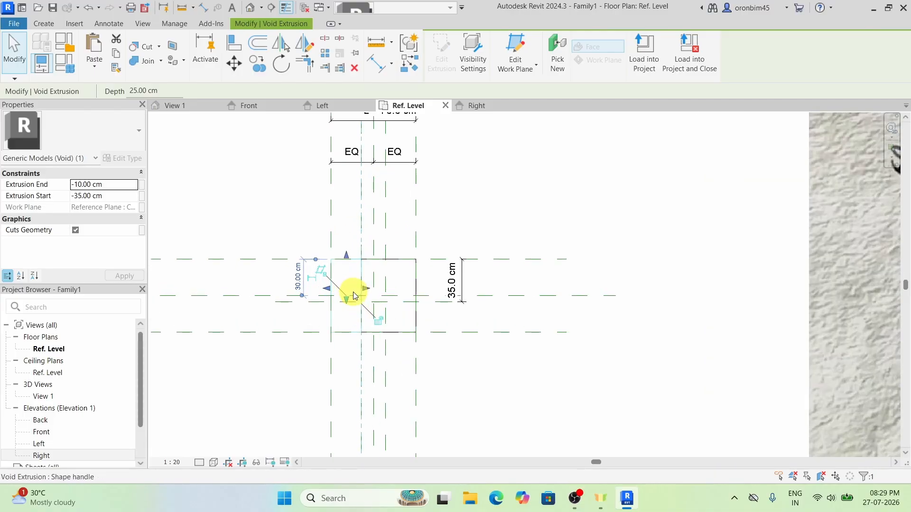
Examine the sloped cut in the 3D view and compare the Ref. Level plan with the drawing's top view
{"action": "left_click", "coordinate": [197, 108]}
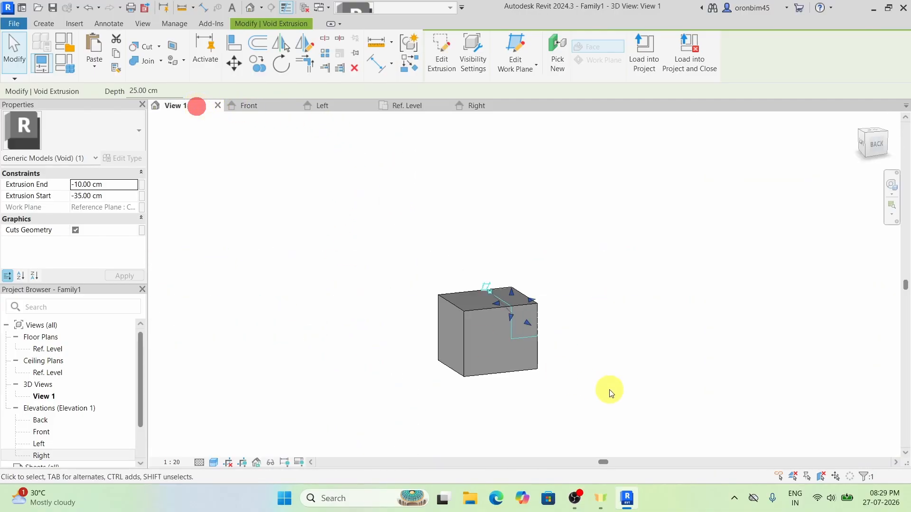
{"action": "left_click", "coordinate": [626, 391]}
{"action": "middle_click_drag", "start_coordinate": [628, 391], "coordinate": [488, 417], "text": "shift"}
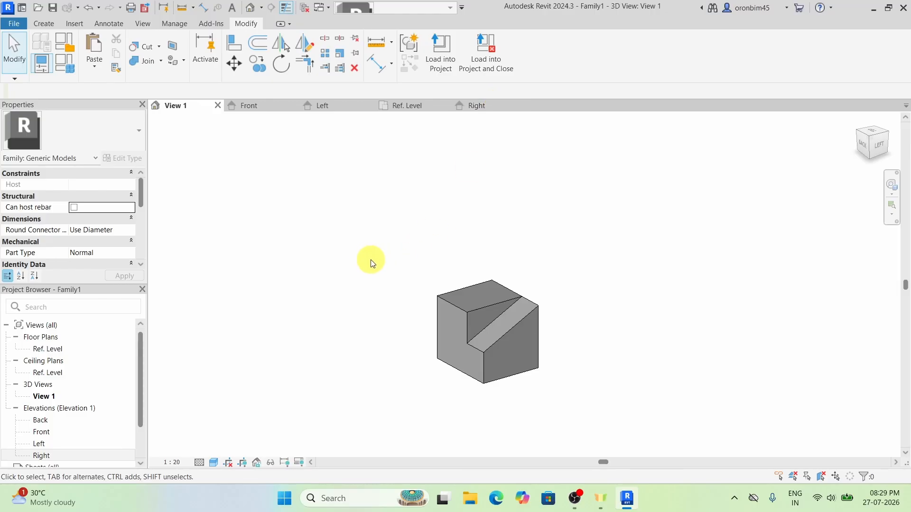
{"action": "scroll", "coordinate": [368, 258], "scroll_direction": "down", "scroll_amount": 3}
{"action": "left_click", "coordinate": [429, 106]}
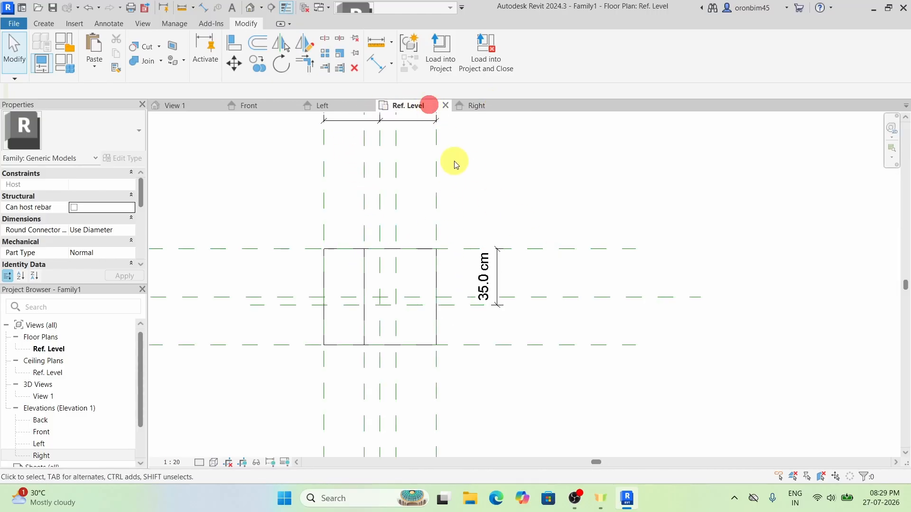
{"action": "scroll", "coordinate": [391, 230], "scroll_direction": "down", "scroll_amount": 4}
{"action": "left_click", "coordinate": [750, 267]}
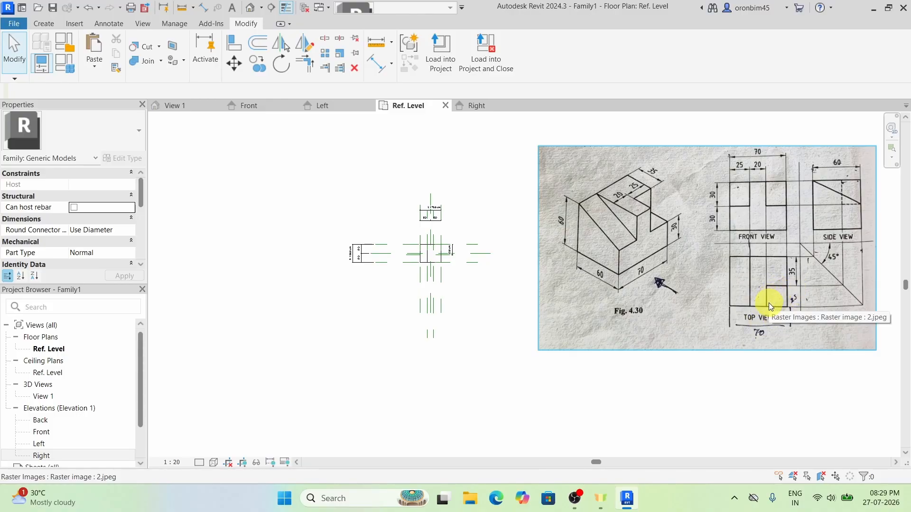
{"action": "left_click", "coordinate": [490, 299]}
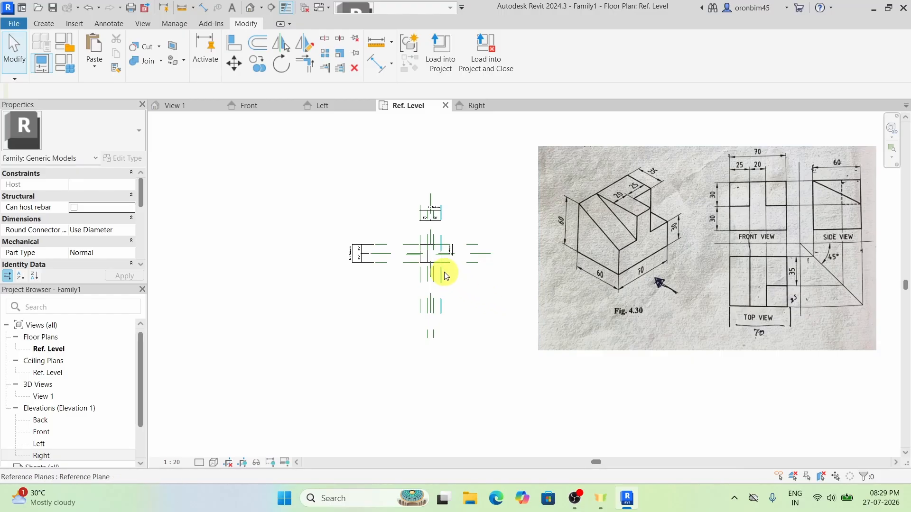
In the Ref. Level plan, create a 25 cm deep void extrusion from a rectangle between the inner reference planes' intersection and the block's lower-right corner
{"action": "scroll", "coordinate": [445, 273], "scroll_direction": "up", "scroll_amount": 3}
{"action": "scroll", "coordinate": [445, 275], "scroll_direction": "up", "scroll_amount": 2}
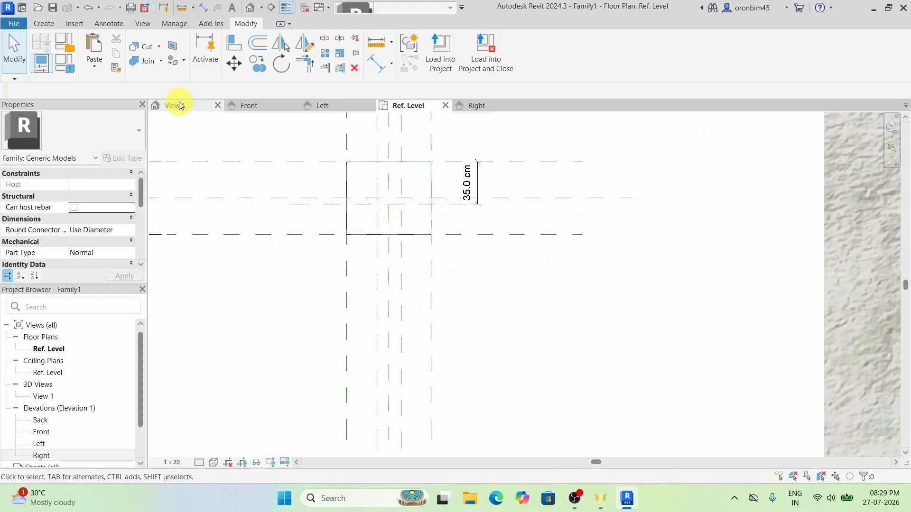
{"action": "left_click", "coordinate": [50, 27]}
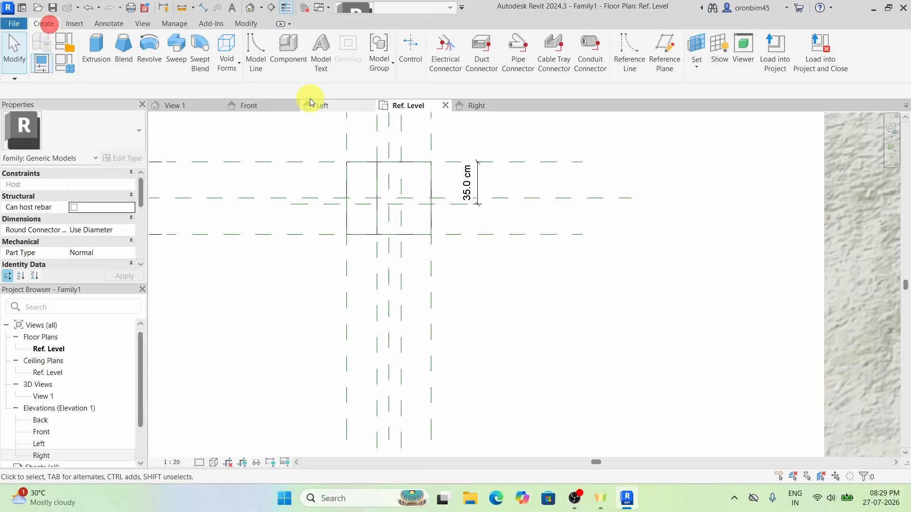
{"action": "left_click", "coordinate": [226, 45]}
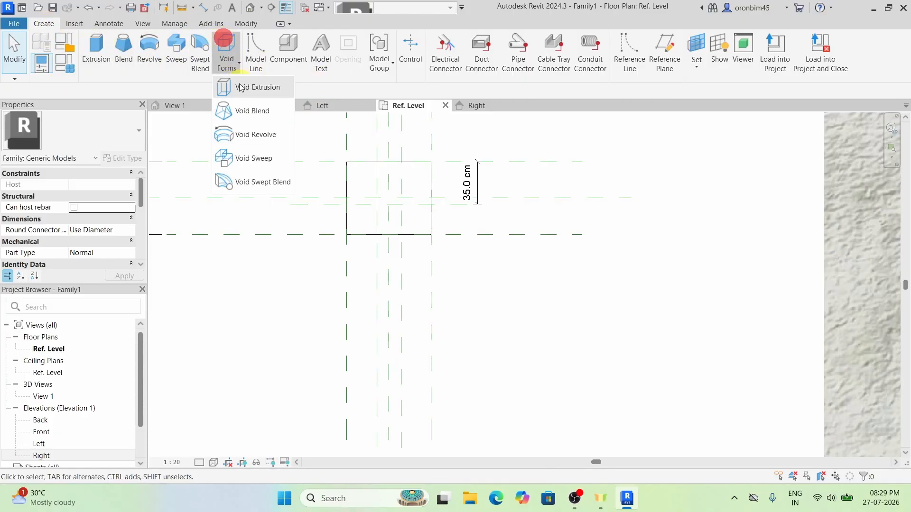
{"action": "left_click", "coordinate": [256, 87]}
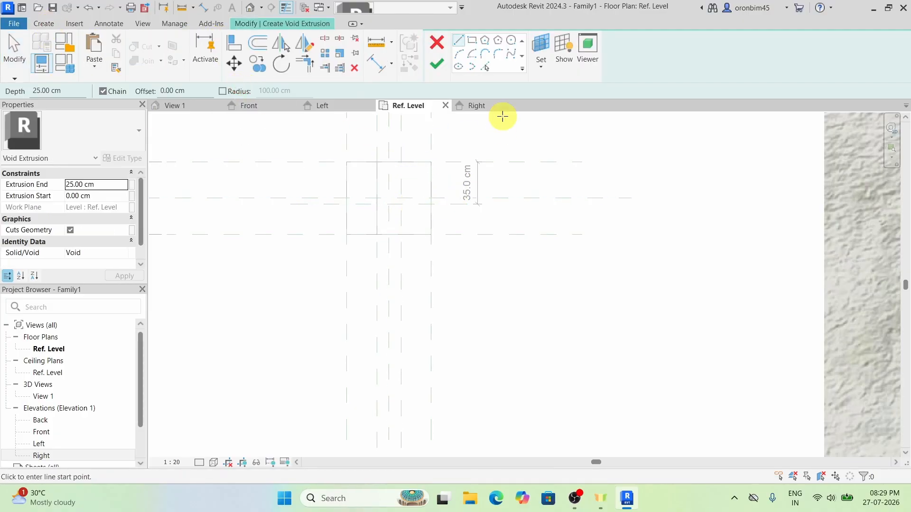
{"action": "left_click", "coordinate": [471, 41]}
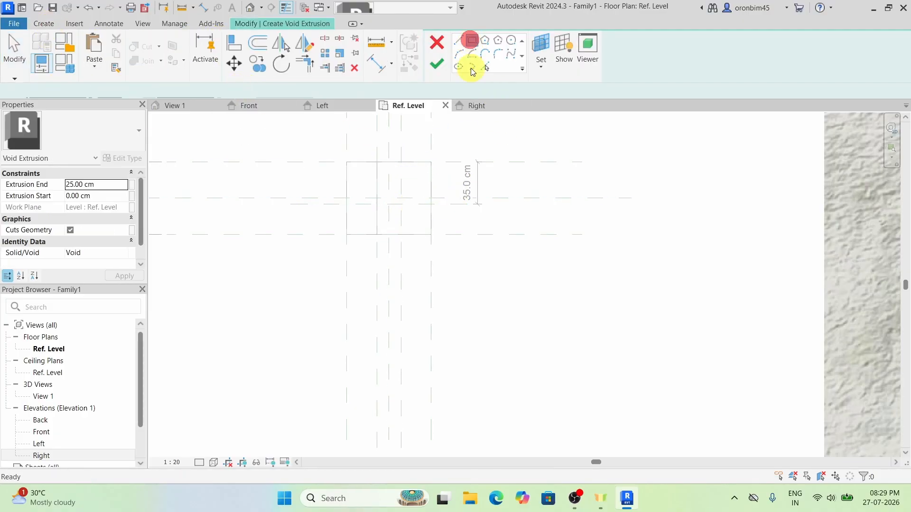
{"action": "left_click", "coordinate": [403, 209]}
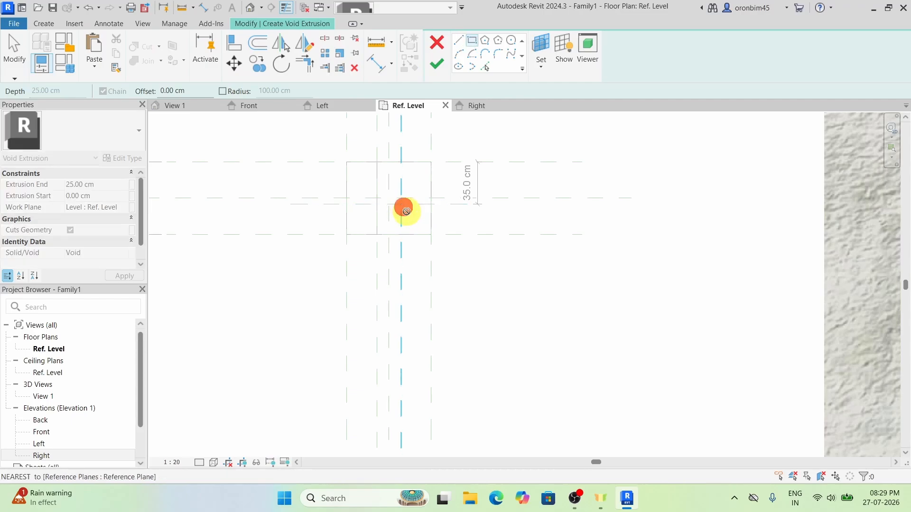
{"action": "left_click", "coordinate": [430, 236]}
{"action": "left_click", "coordinate": [437, 68]}
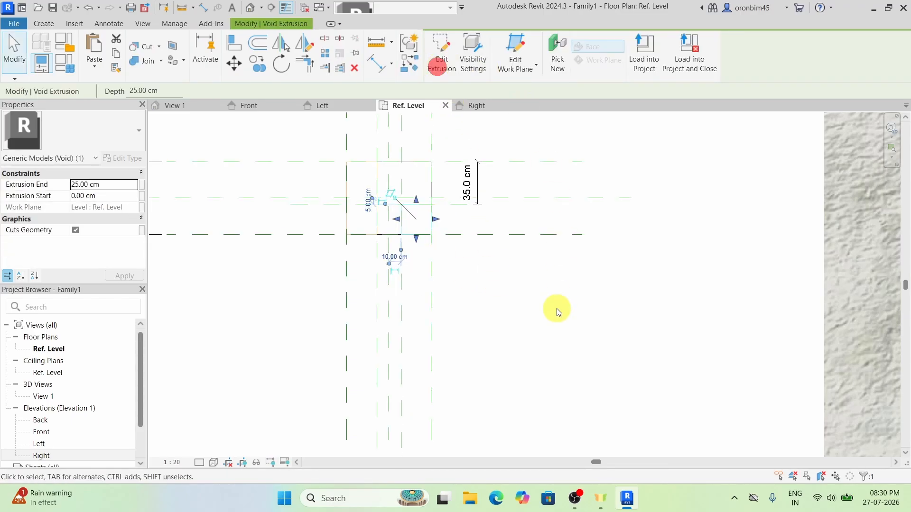
In the Right elevation, stretch the rectangular void to the block's top and its base to the mid-height plane, from 30 to 60 cm
{"action": "left_click", "coordinate": [186, 106]}
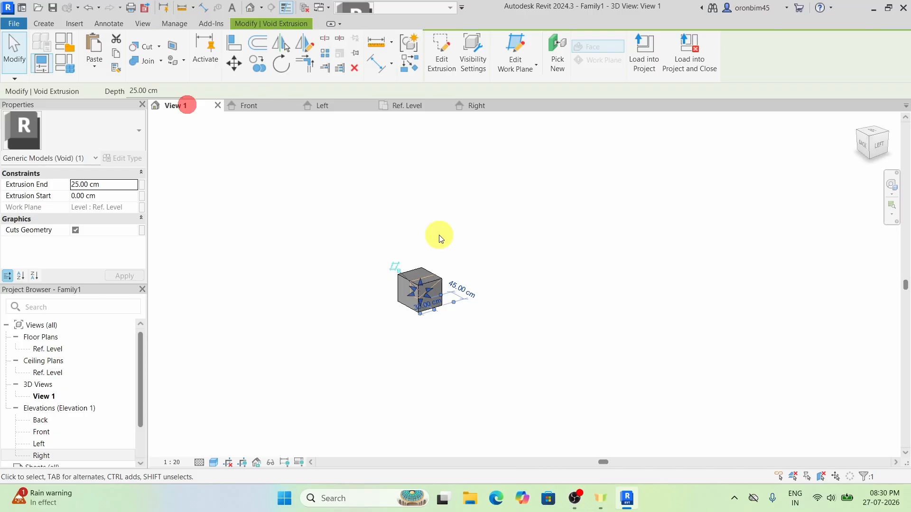
{"action": "left_click", "coordinate": [557, 370]}
{"action": "middle_click_drag", "start_coordinate": [540, 374], "coordinate": [288, 340], "text": "shift"}
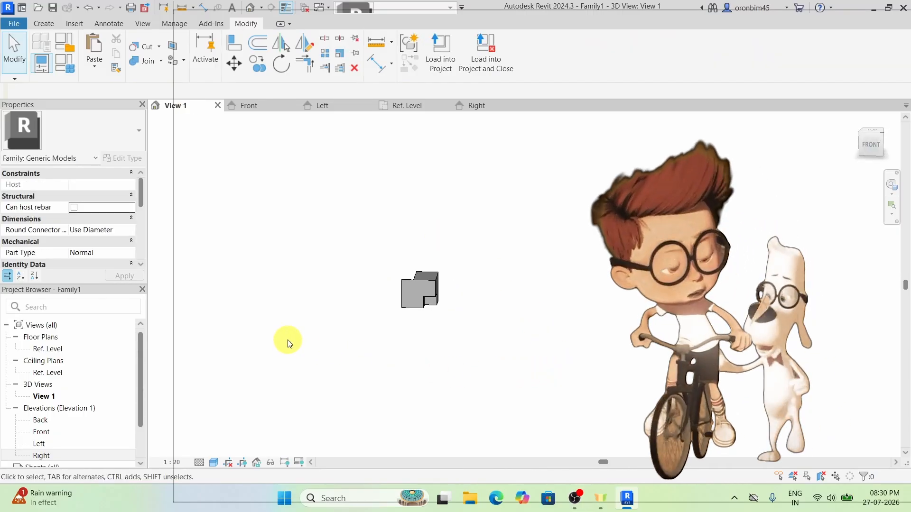
{"action": "scroll", "coordinate": [437, 309], "scroll_direction": "up", "scroll_amount": 5}
{"action": "middle_click_drag", "start_coordinate": [437, 309], "coordinate": [404, 375], "text": "shift"}
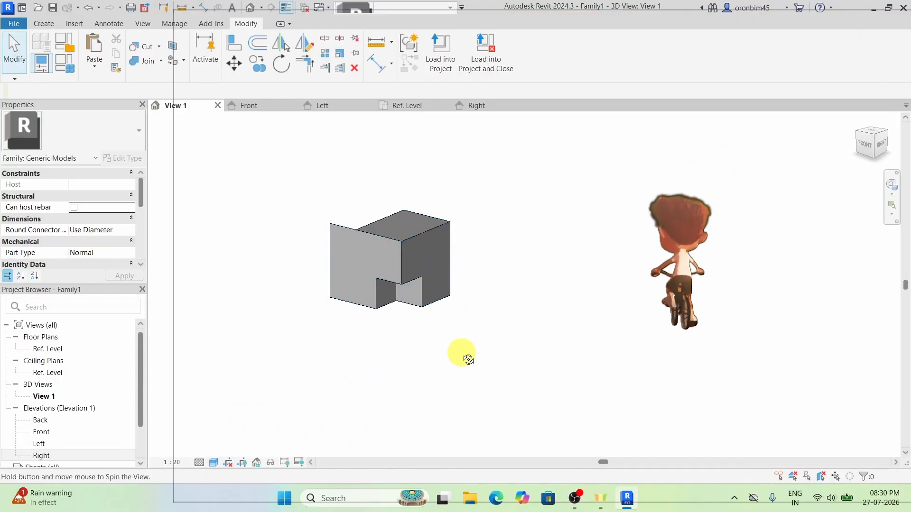
{"action": "middle_click_drag", "start_coordinate": [464, 356], "coordinate": [530, 344], "text": "shift"}
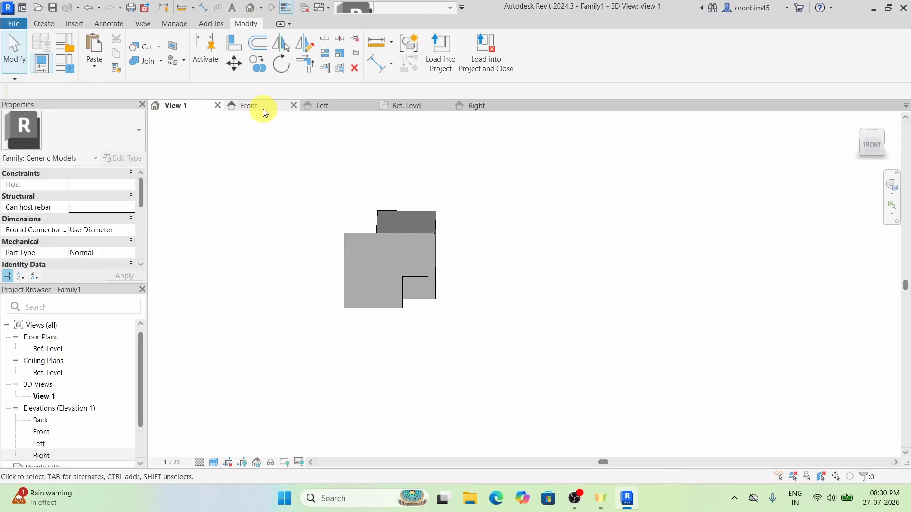
{"action": "left_click", "coordinate": [472, 105]}
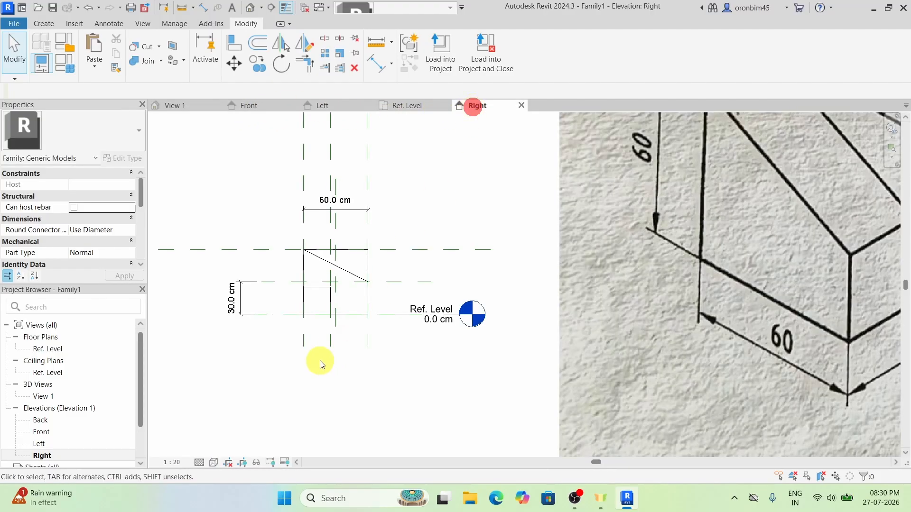
{"action": "scroll", "coordinate": [326, 326], "scroll_direction": "up", "scroll_amount": 2}
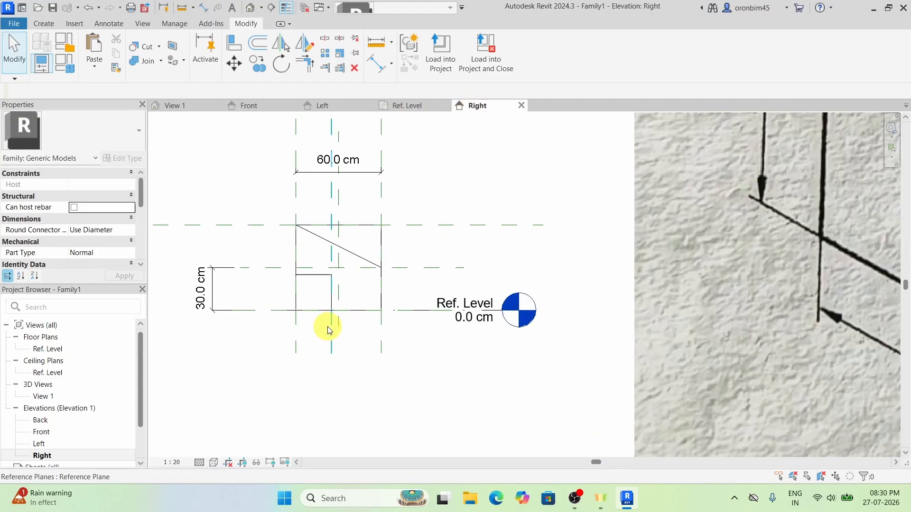
{"action": "left_click", "coordinate": [325, 275]}
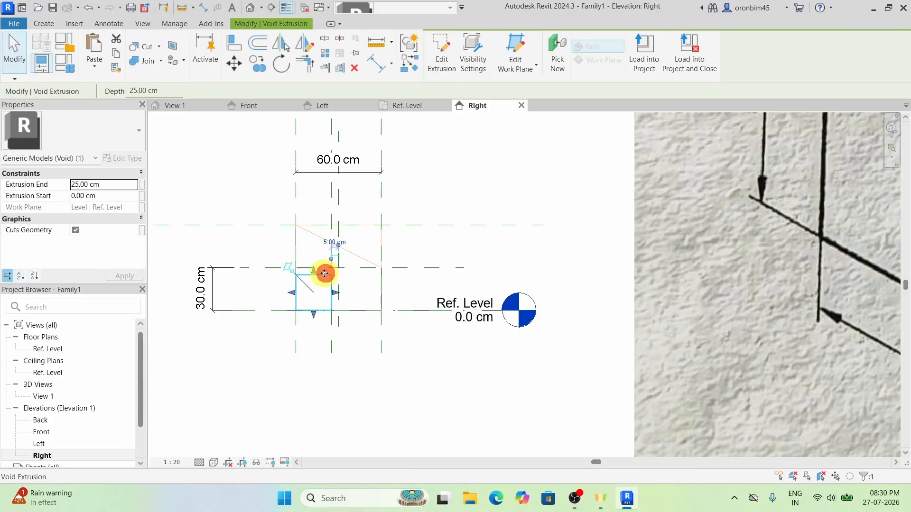
{"action": "left_click_drag", "start_coordinate": [315, 274], "coordinate": [313, 220]}
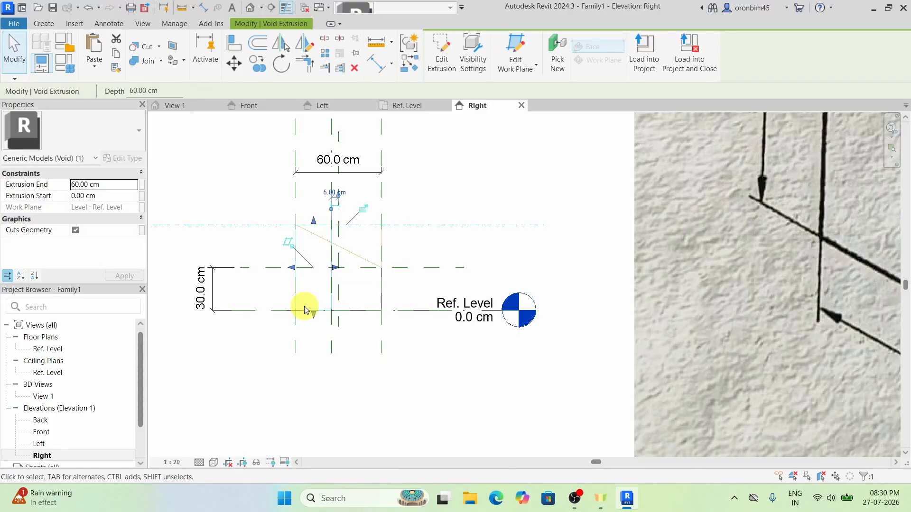
{"action": "left_click_drag", "start_coordinate": [313, 316], "coordinate": [312, 268]}
Examine the corner notch in the 3D view and compare the Ref. Level plan and Front elevation with the imported drawing
{"action": "left_click", "coordinate": [188, 105]}
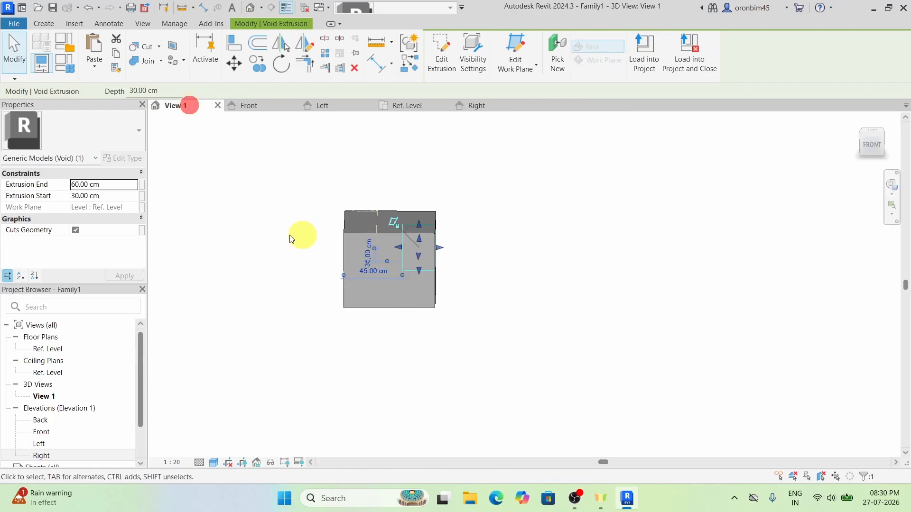
{"action": "left_click", "coordinate": [510, 362]}
{"action": "middle_click_drag", "start_coordinate": [514, 367], "coordinate": [309, 377], "text": "shift"}
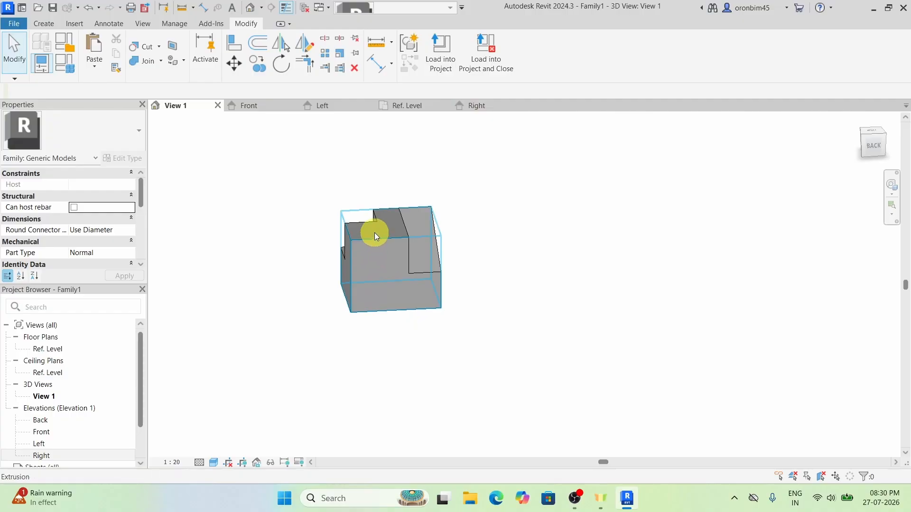
{"action": "left_click", "coordinate": [414, 107]}
{"action": "scroll", "coordinate": [507, 330], "scroll_direction": "down", "scroll_amount": 4}
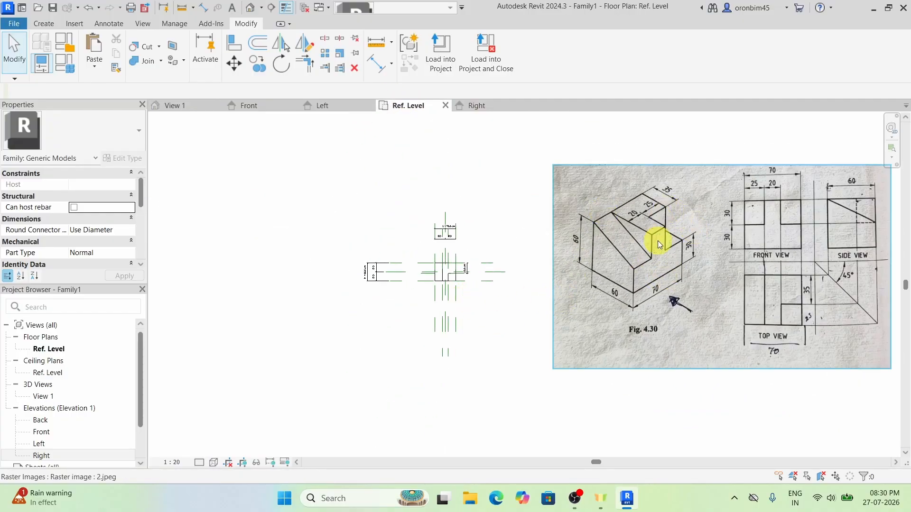
{"action": "left_click", "coordinate": [251, 106]}
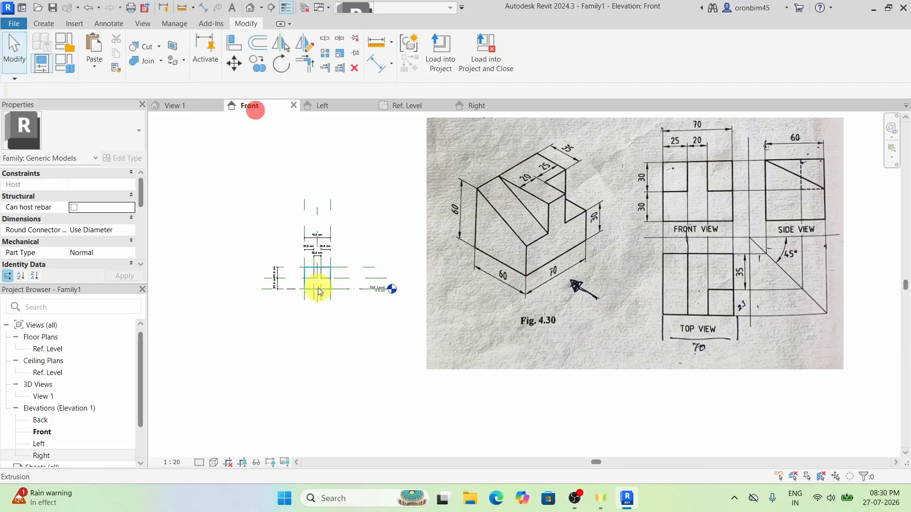
{"action": "scroll", "coordinate": [318, 290], "scroll_direction": "up", "scroll_amount": 3}
{"action": "scroll", "coordinate": [318, 291], "scroll_direction": "down", "scroll_amount": 3}
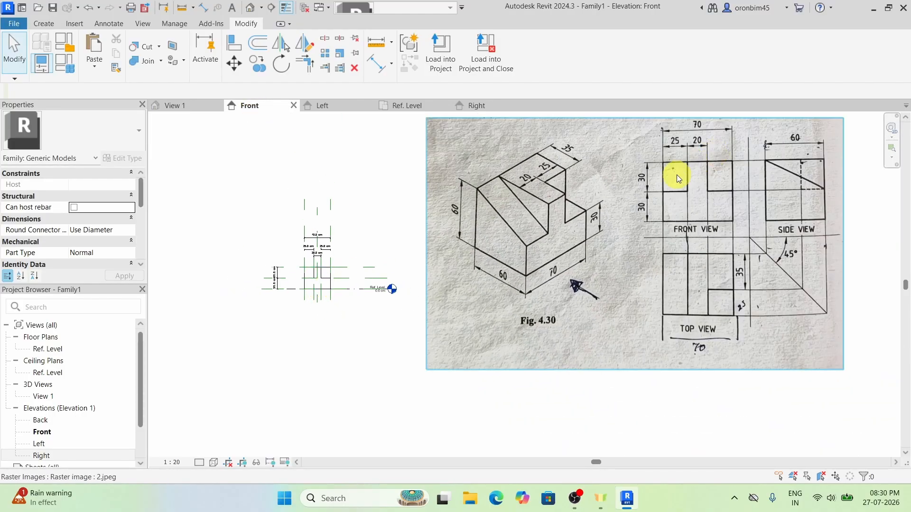
{"action": "scroll", "coordinate": [323, 283], "scroll_direction": "up", "scroll_amount": 2}
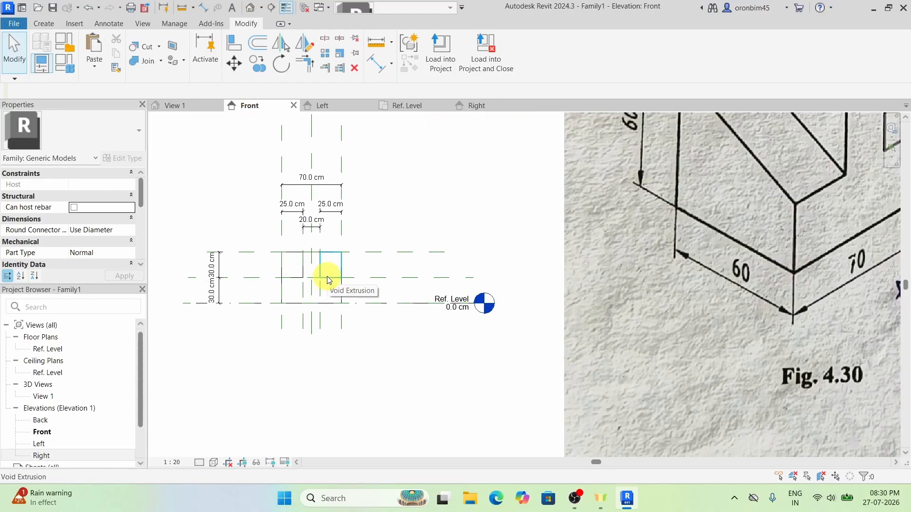
{"action": "scroll", "coordinate": [297, 279], "scroll_direction": "down", "scroll_amount": 2}
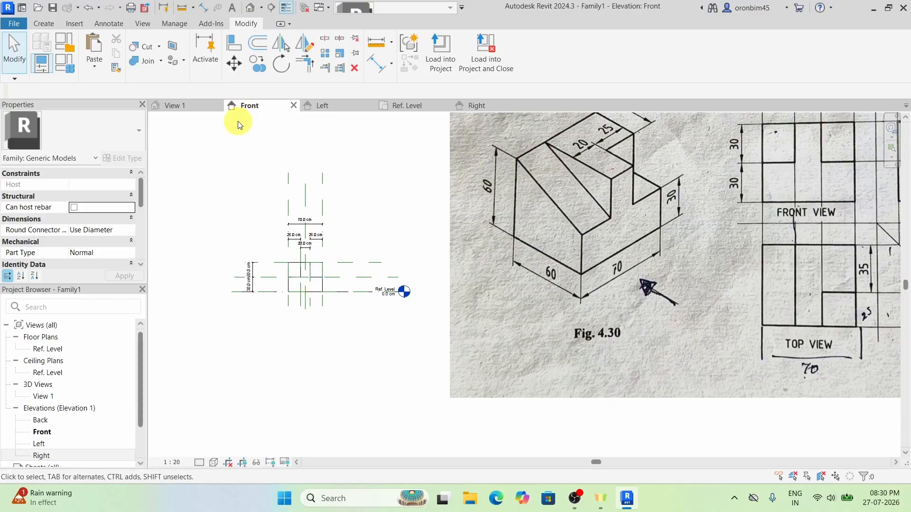
In the 3D view, shift both ends of the rectangular void along the block's right side so the notch cuts the back corner
{"action": "left_click", "coordinate": [175, 106]}
{"action": "middle_click_drag", "start_coordinate": [398, 290], "coordinate": [577, 387], "text": "shift"}
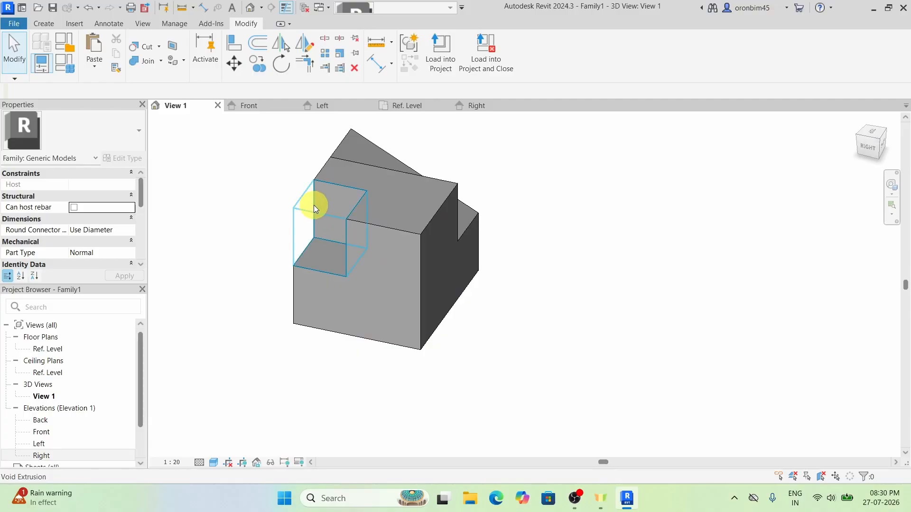
{"action": "left_click", "coordinate": [314, 205]}
{"action": "left_click_drag", "start_coordinate": [361, 235], "coordinate": [427, 254]}
{"action": "left_click_drag", "start_coordinate": [297, 228], "coordinate": [393, 249]}
{"action": "left_click", "coordinate": [490, 376]}
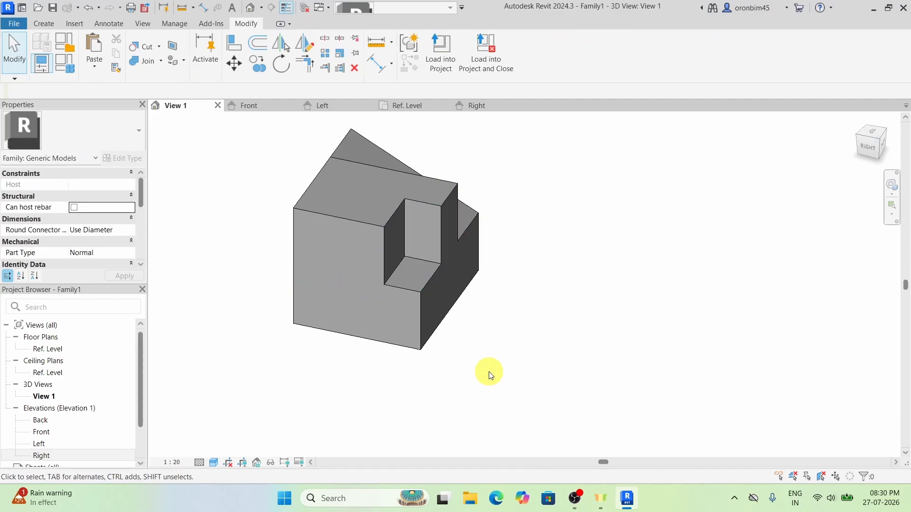
{"action": "middle_click_drag", "start_coordinate": [491, 376], "coordinate": [286, 332], "text": "shift"}
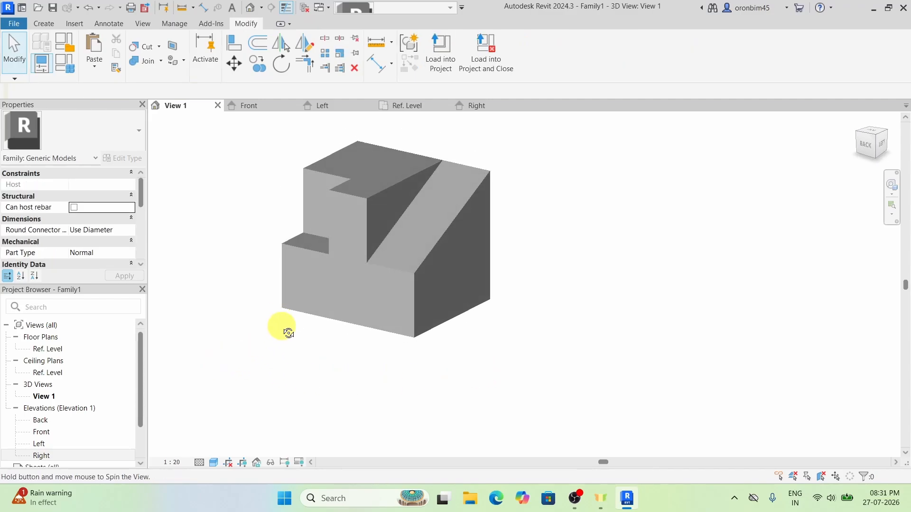
In the Ref. Level plan, stretch the corner void's inner edge to the reference plane 35 cm from the block's back edge
{"action": "left_click", "coordinate": [416, 104]}
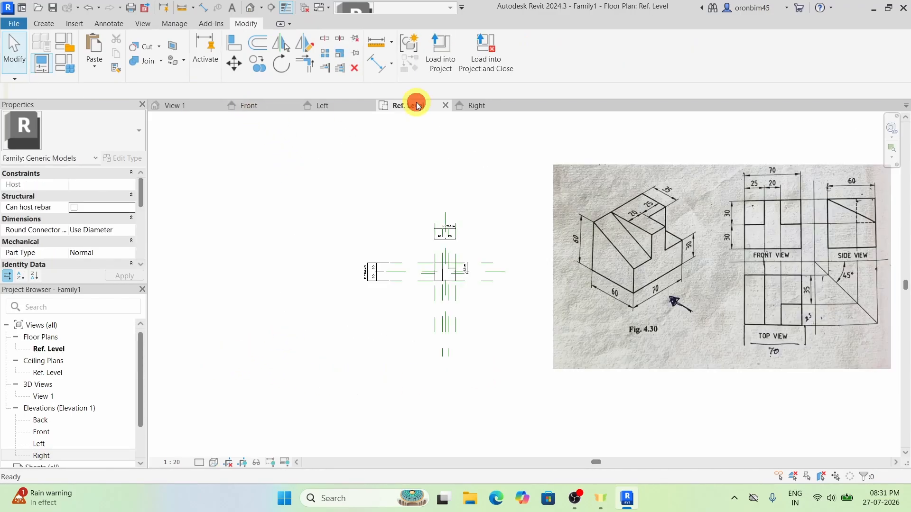
{"action": "scroll", "coordinate": [451, 284], "scroll_direction": "up", "scroll_amount": 5}
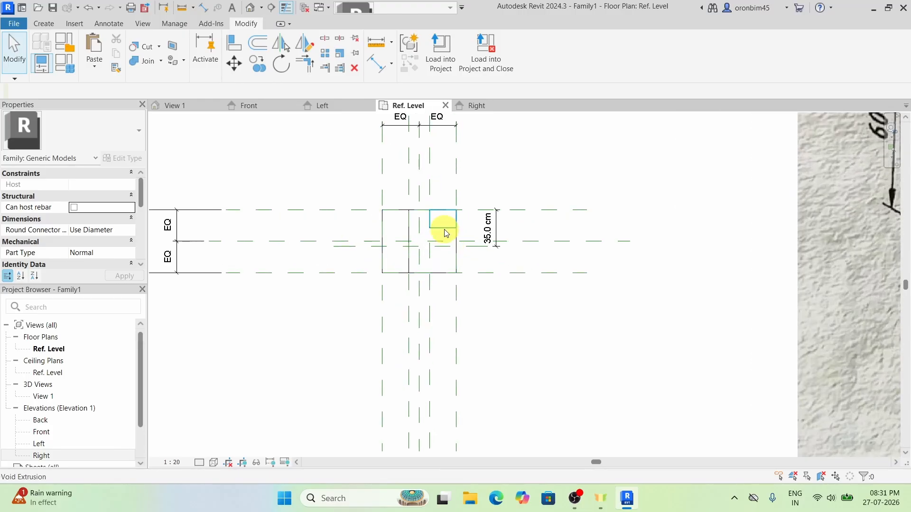
{"action": "scroll", "coordinate": [446, 231], "scroll_direction": "up", "scroll_amount": 2}
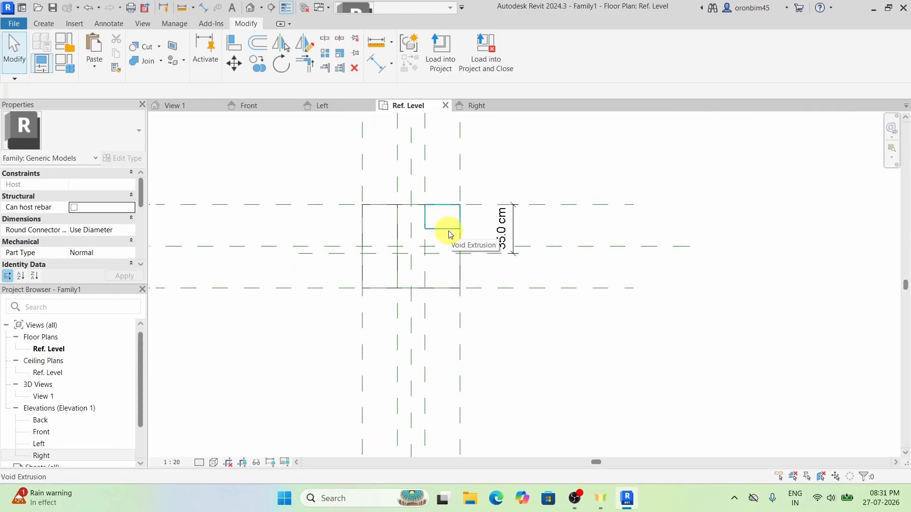
{"action": "left_click", "coordinate": [450, 232]}
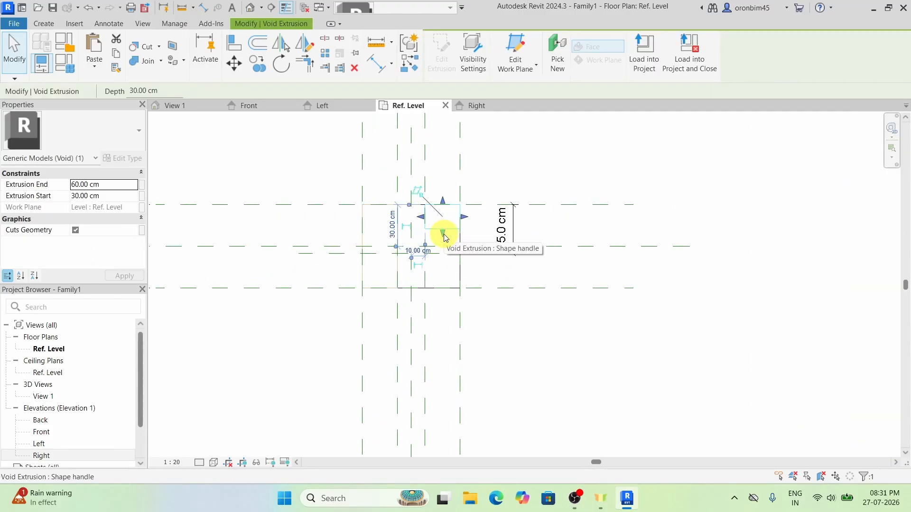
{"action": "mouse_move", "coordinate": [445, 237]}
{"action": "left_mouse_down"}
{"action": "mouse_move", "coordinate": [444, 256]}
{"action": "mouse_move", "coordinate": [447, 240]}
{"action": "left_mouse_up"}
{"action": "left_click", "coordinate": [469, 279]}
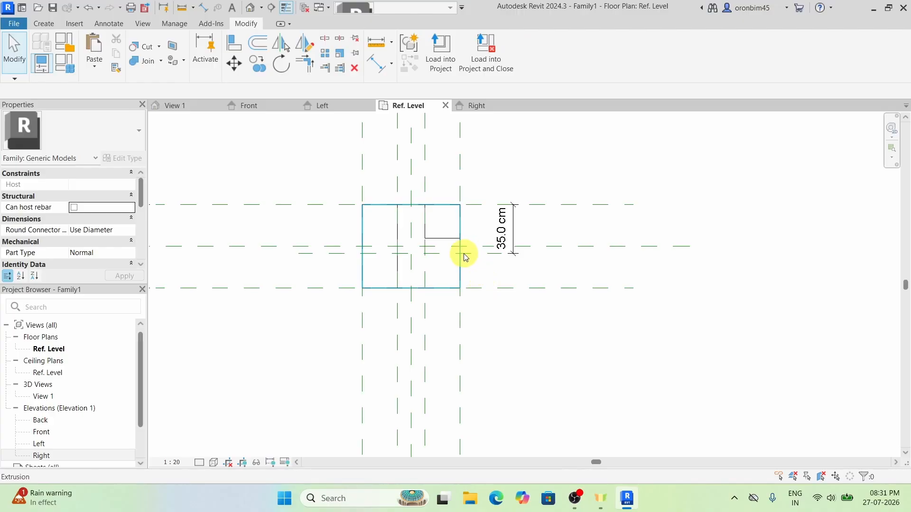
{"action": "left_click", "coordinate": [450, 238]}
{"action": "left_click_drag", "start_coordinate": [440, 241], "coordinate": [442, 256]}
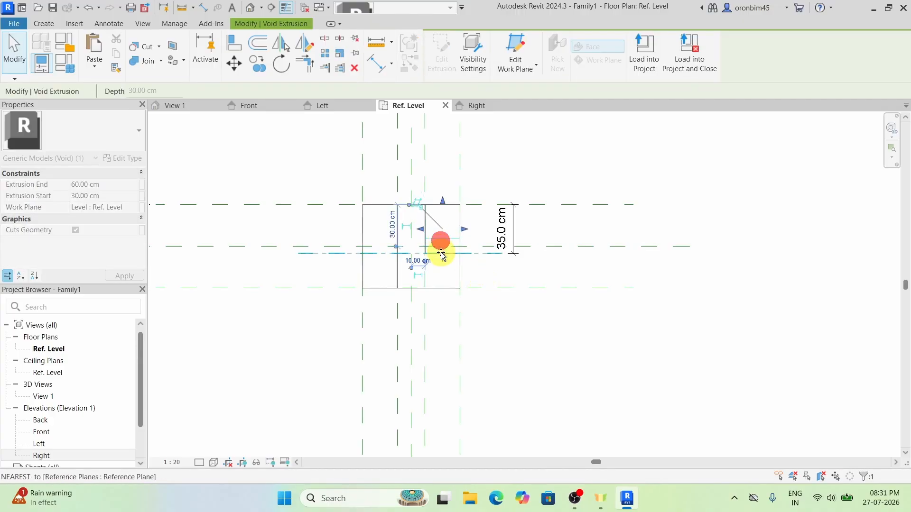
Examine the enlarged corner notch from several sides in the 3D view and check its profile in the Right elevation
{"action": "left_click", "coordinate": [184, 103]}
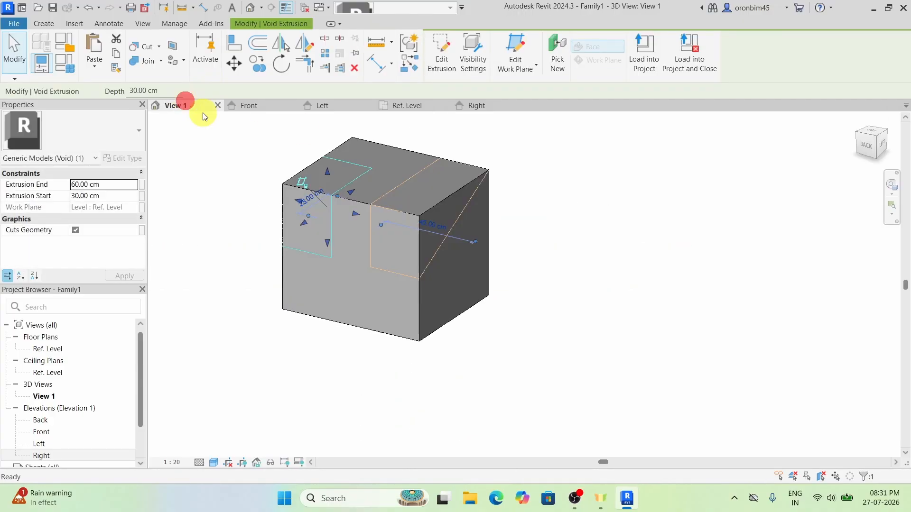
{"action": "left_click", "coordinate": [529, 375]}
{"action": "middle_click_drag", "start_coordinate": [409, 404], "coordinate": [606, 413], "text": "shift"}
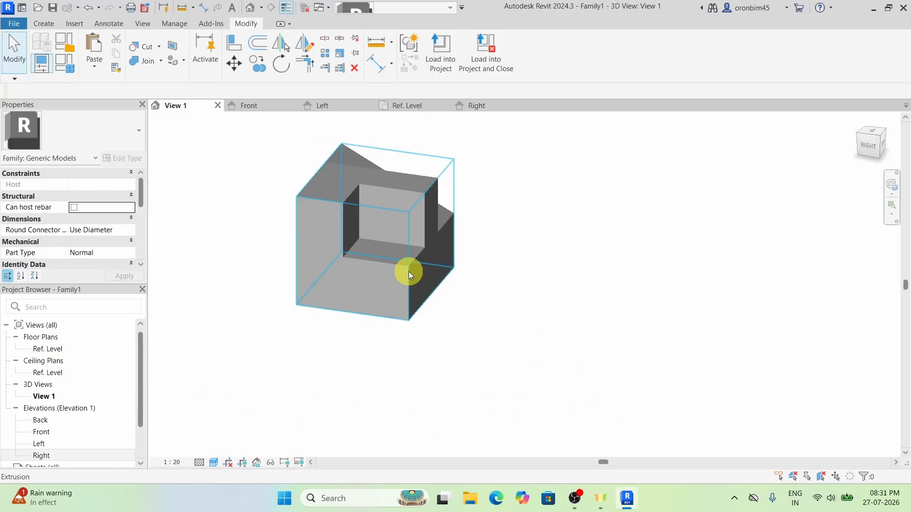
{"action": "middle_click_drag", "start_coordinate": [409, 272], "coordinate": [222, 104], "text": "shift"}
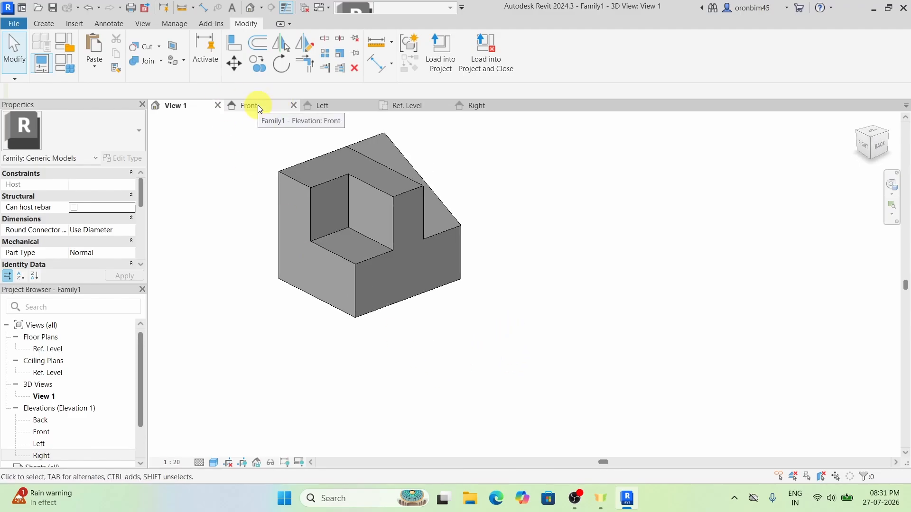
{"action": "left_click", "coordinate": [478, 108]}
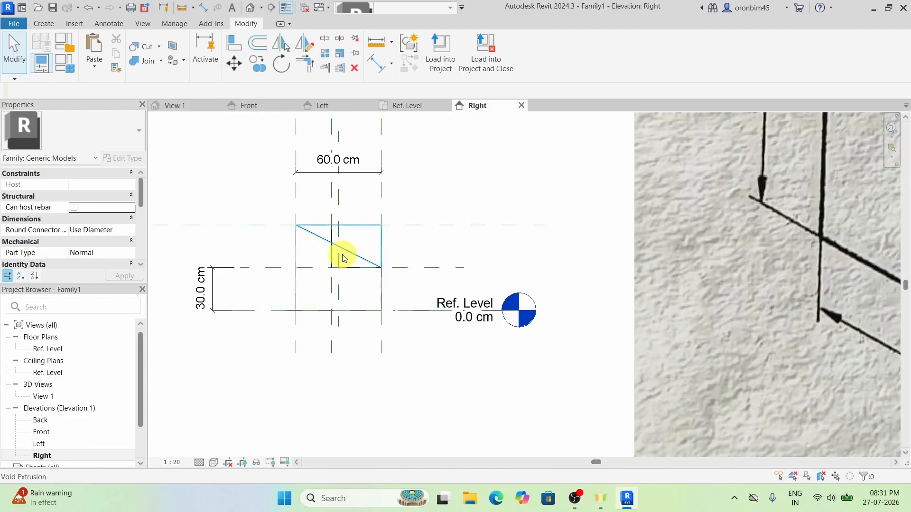
Compare the block's Front and Right elevations with the front and side views in the imported drawing
{"action": "scroll", "coordinate": [332, 254], "scroll_direction": "down", "scroll_amount": 3}
{"action": "left_click", "coordinate": [248, 105]}
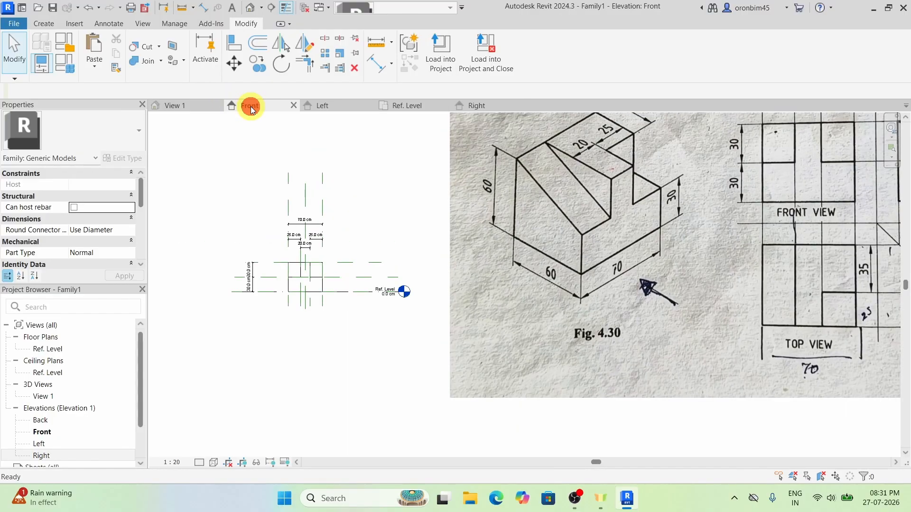
{"action": "scroll", "coordinate": [322, 283], "scroll_direction": "up", "scroll_amount": 3}
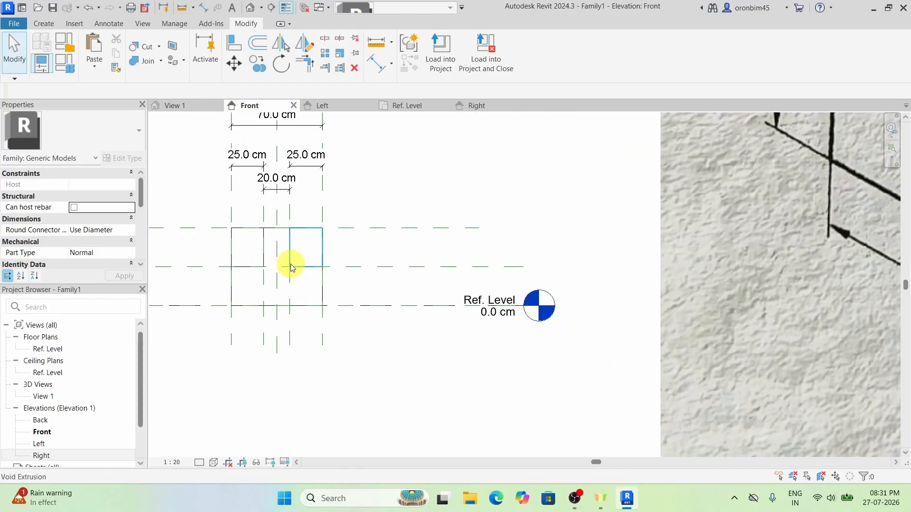
{"action": "scroll", "coordinate": [290, 264], "scroll_direction": "down", "scroll_amount": 3}
{"action": "scroll", "coordinate": [291, 264], "scroll_direction": "down", "scroll_amount": 3}
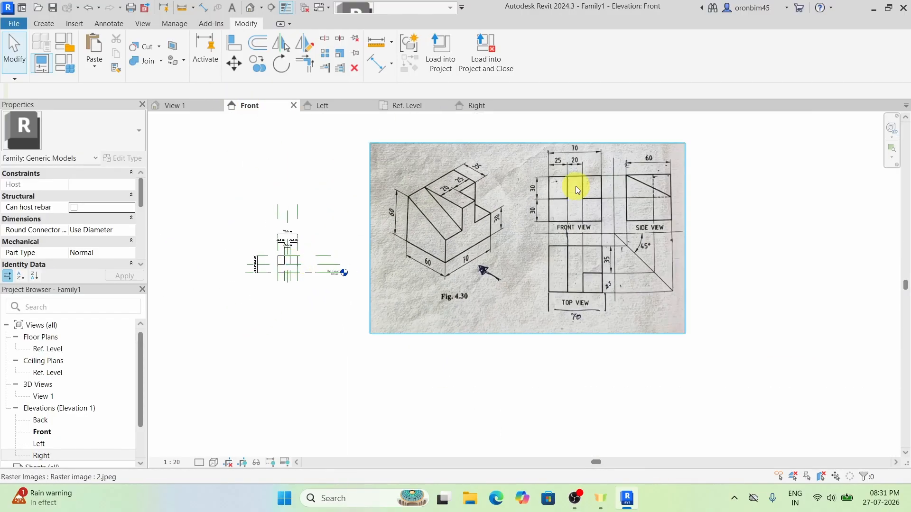
{"action": "scroll", "coordinate": [583, 181], "scroll_direction": "up", "scroll_amount": 3}
{"action": "scroll", "coordinate": [591, 198], "scroll_direction": "down", "scroll_amount": 2}
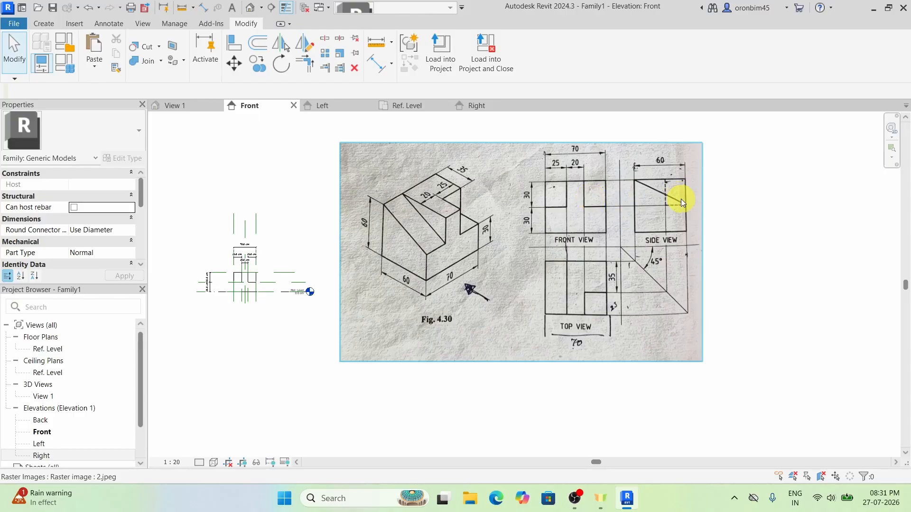
{"action": "left_click", "coordinate": [478, 105]}
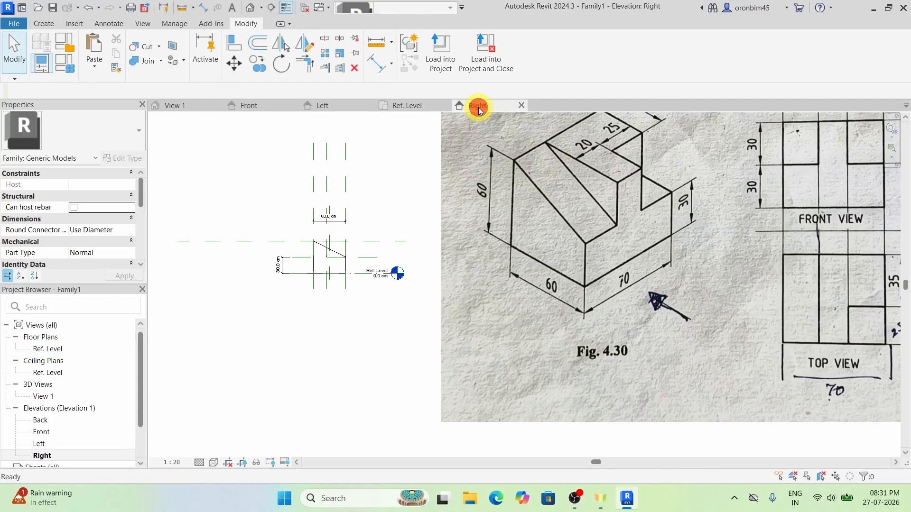
{"action": "scroll", "coordinate": [346, 264], "scroll_direction": "down", "scroll_amount": 3}
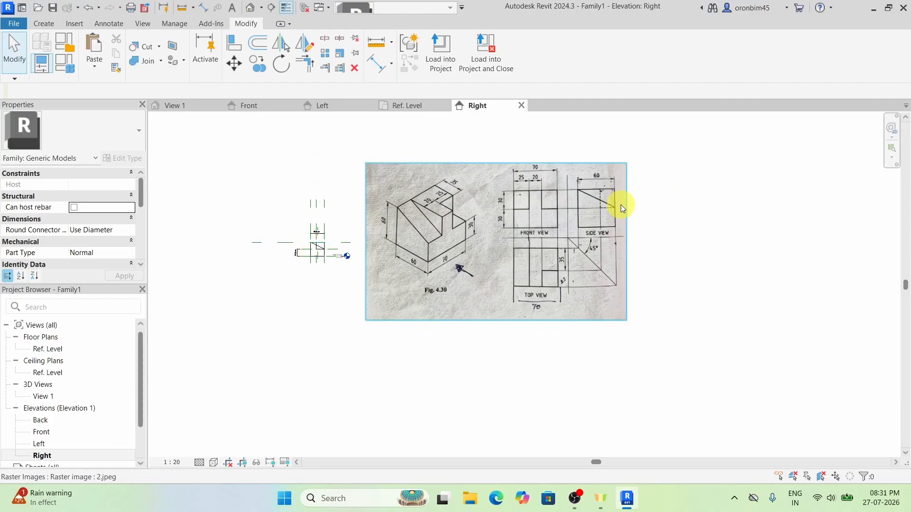
{"action": "scroll", "coordinate": [618, 204], "scroll_direction": "up", "scroll_amount": 2}
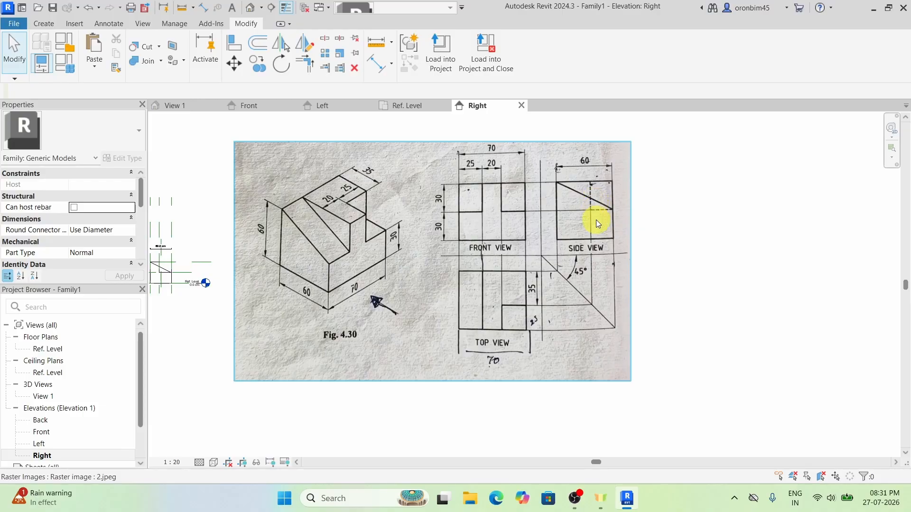
{"action": "scroll", "coordinate": [573, 258], "scroll_direction": "down", "scroll_amount": 2}
{"action": "scroll", "coordinate": [368, 262], "scroll_direction": "up", "scroll_amount": 5}
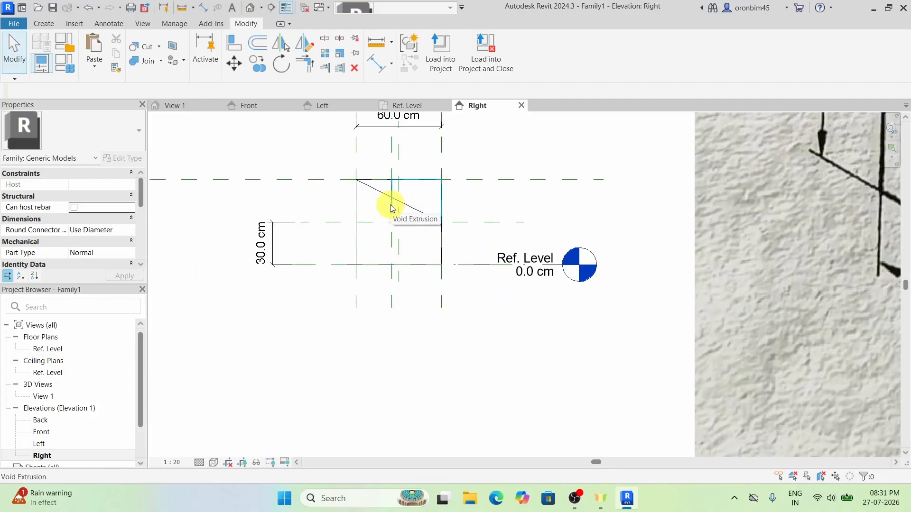
In the Right elevation, shift the corner void's inner edge to the central reference plane, 30 cm from the block's back edge
{"action": "scroll", "coordinate": [390, 208], "scroll_direction": "up", "scroll_amount": 4}
{"action": "left_click", "coordinate": [392, 200]}
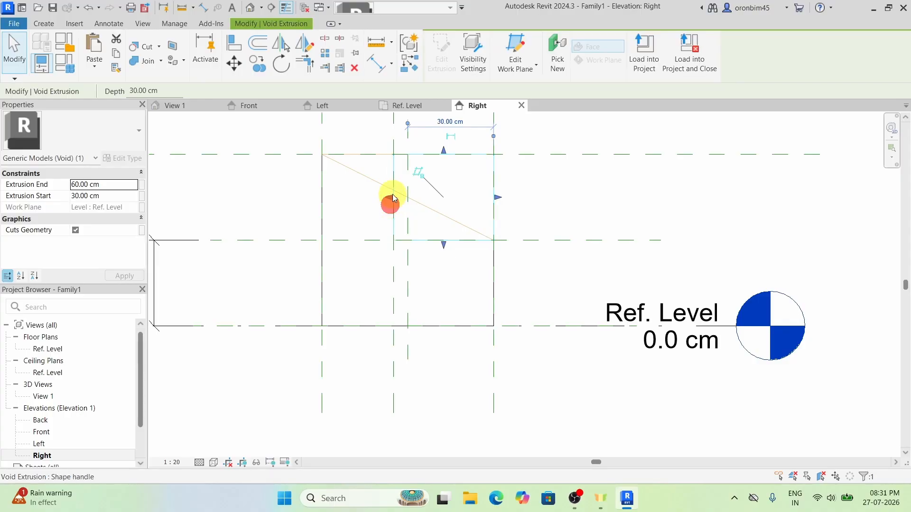
{"action": "scroll", "coordinate": [427, 279], "scroll_direction": "down", "scroll_amount": 3}
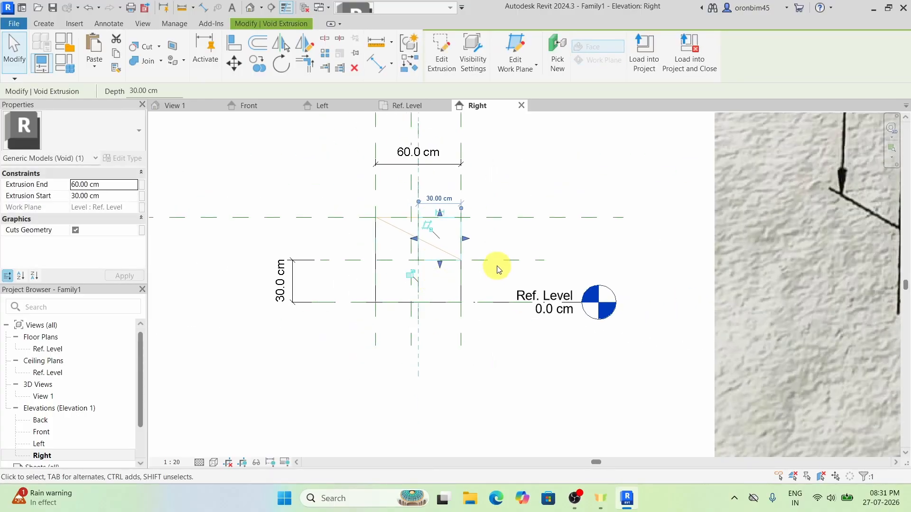
{"action": "left_click", "coordinate": [506, 253]}
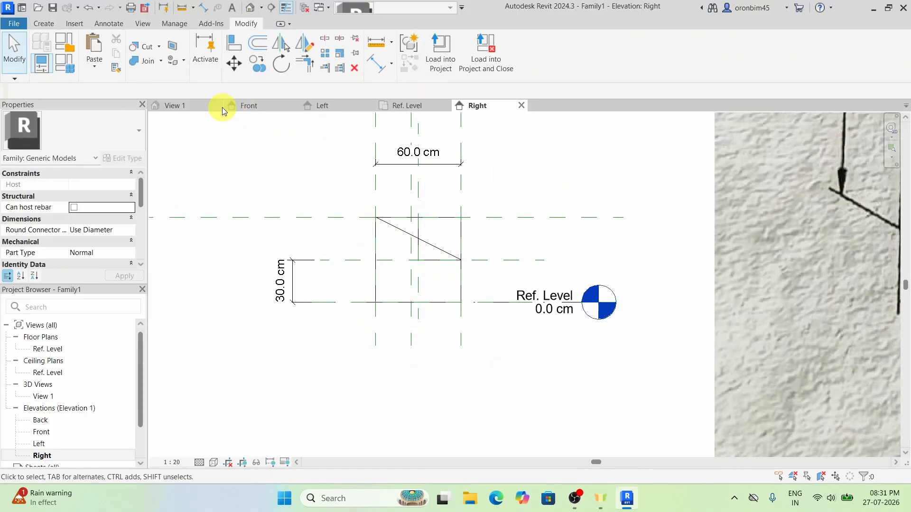
Examine the corner notch in the 3D view and compare the Ref. Level plan with the imported drawing
{"action": "left_click", "coordinate": [187, 106]}
{"action": "middle_click_drag", "start_coordinate": [494, 360], "coordinate": [512, 400], "text": "shift"}
{"action": "scroll", "coordinate": [413, 231], "scroll_direction": "down", "scroll_amount": 5}
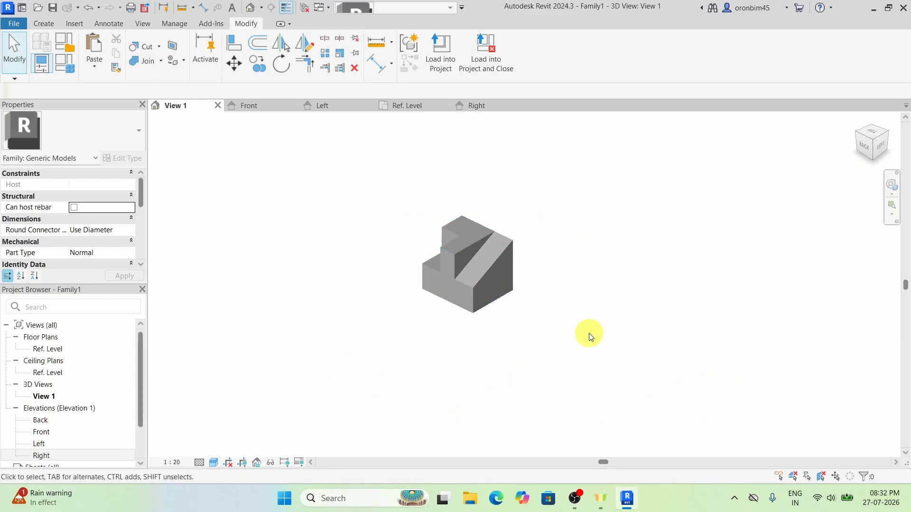
{"action": "left_click", "coordinate": [403, 105]}
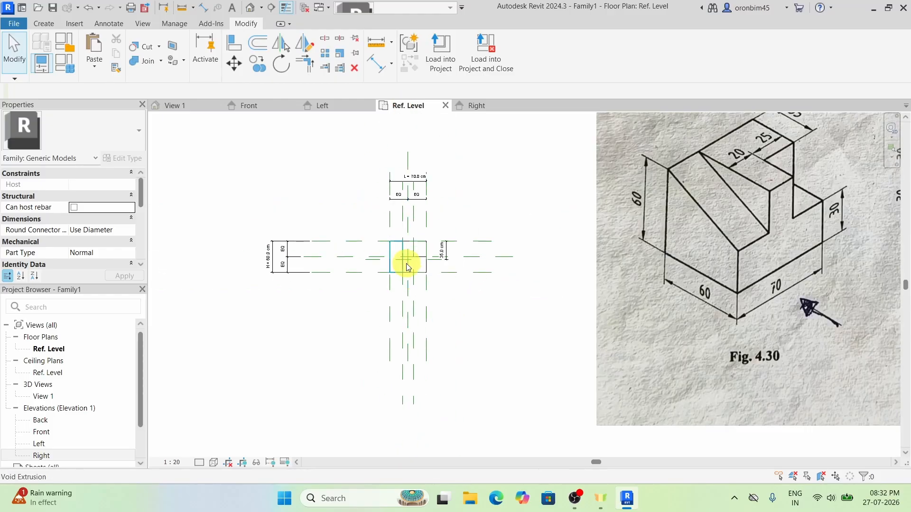
{"action": "scroll", "coordinate": [407, 266], "scroll_direction": "down", "scroll_amount": 3}
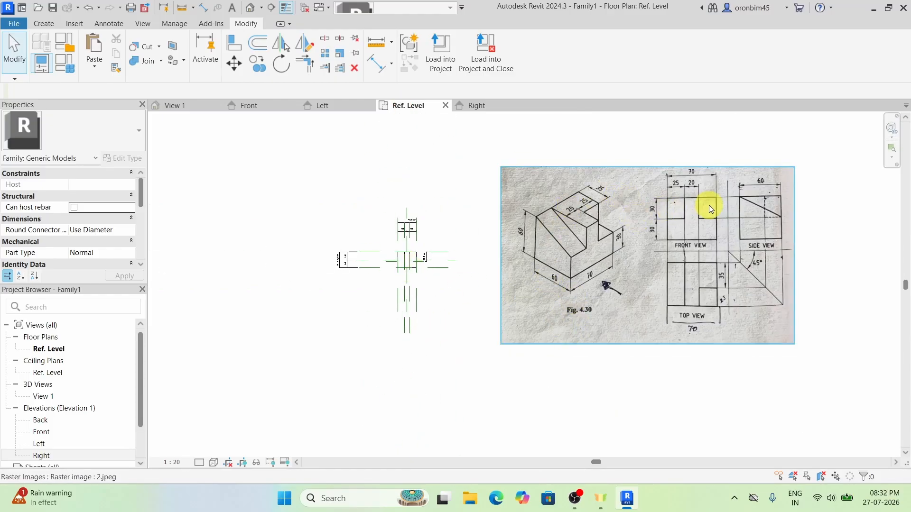